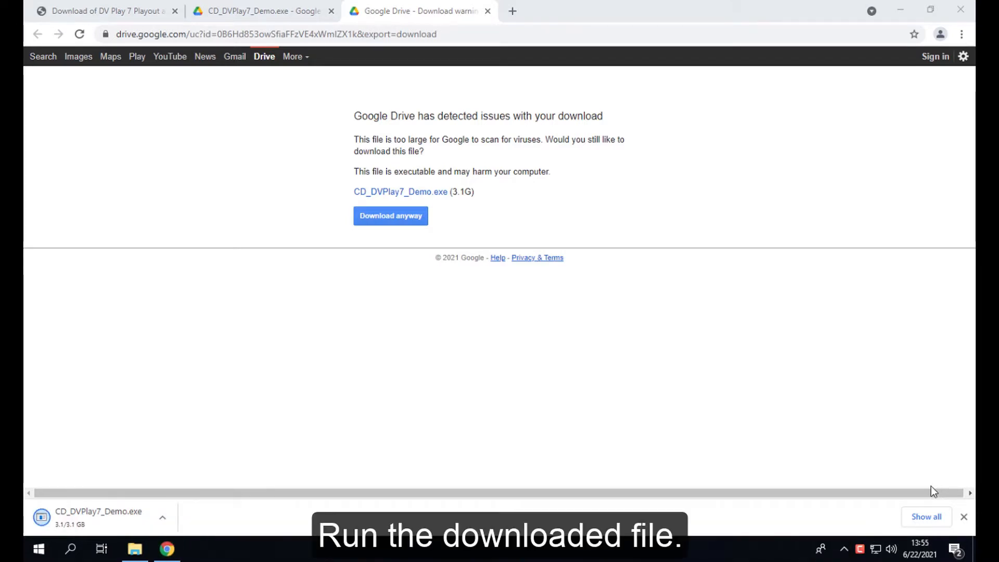
# - Run the downloaded DV Play demo package past the security warning and extract it to C:\CD_DVPlay7
pyautogui.click(161, 517)
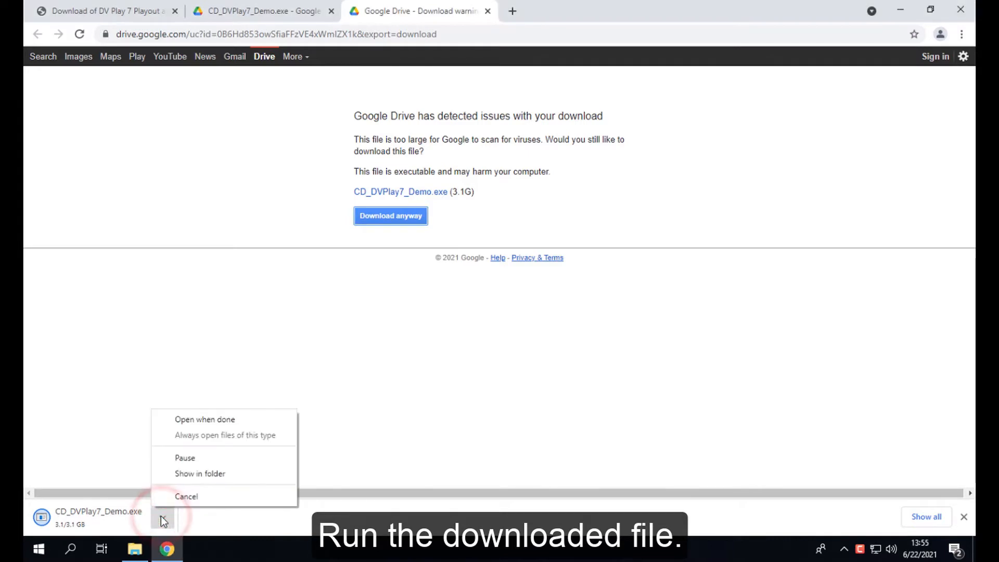
pyautogui.click(220, 425)
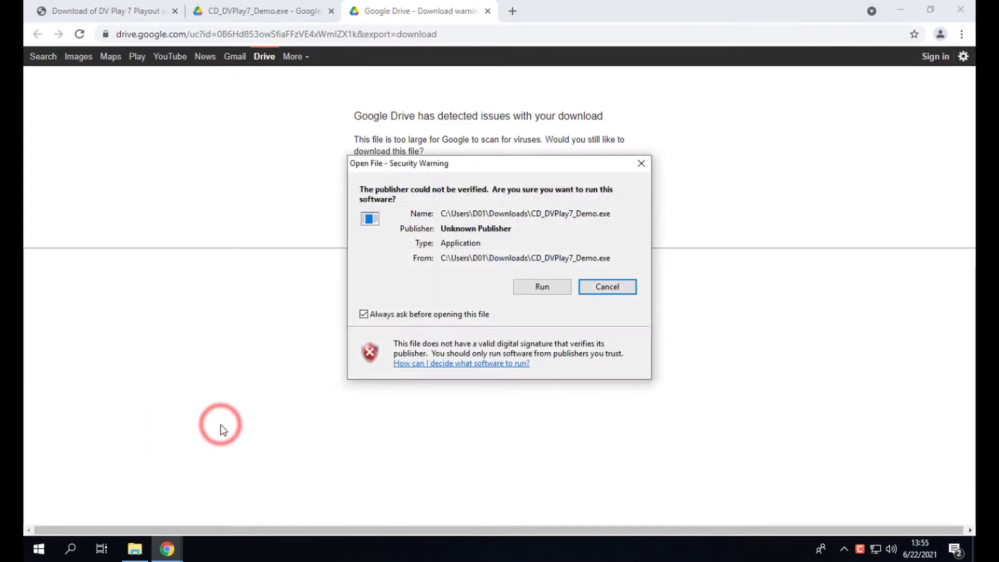
pyautogui.click(544, 287)
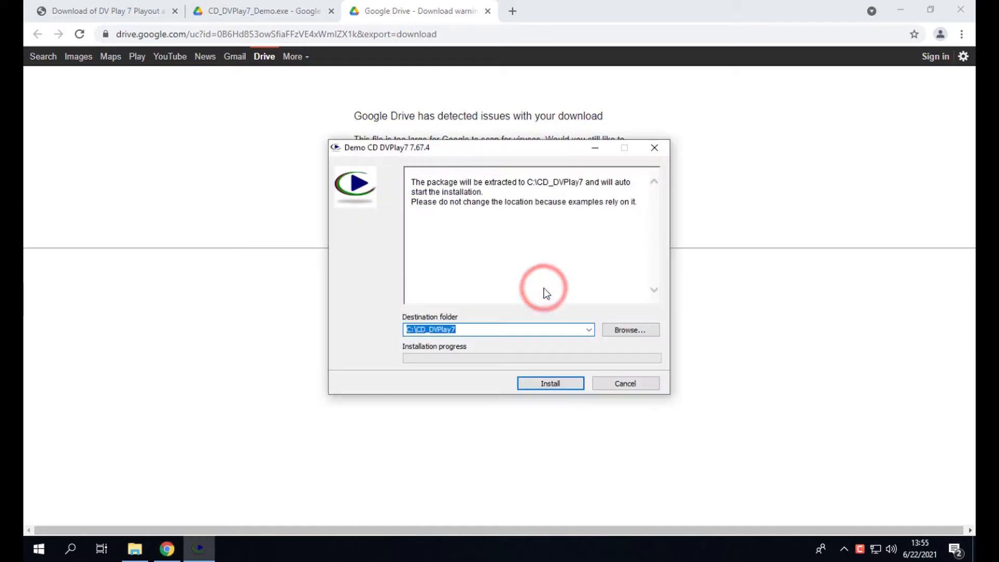
pyautogui.click(554, 384)
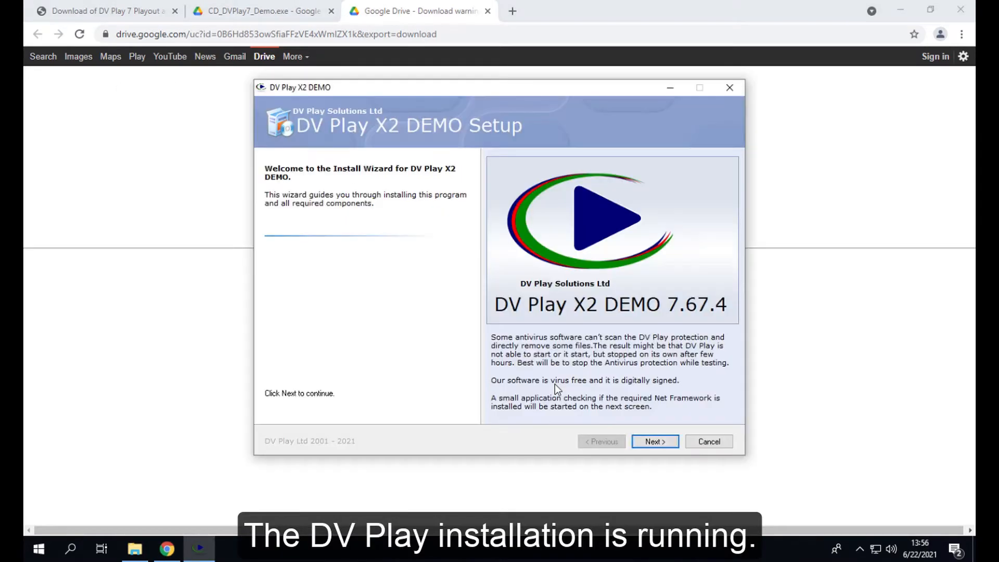
# - Step through the DV Play X2 DEMO setup wizard to completion and agree to restart Windows
pyautogui.click(655, 441)
pyautogui.click(657, 441)
pyautogui.click(656, 441)
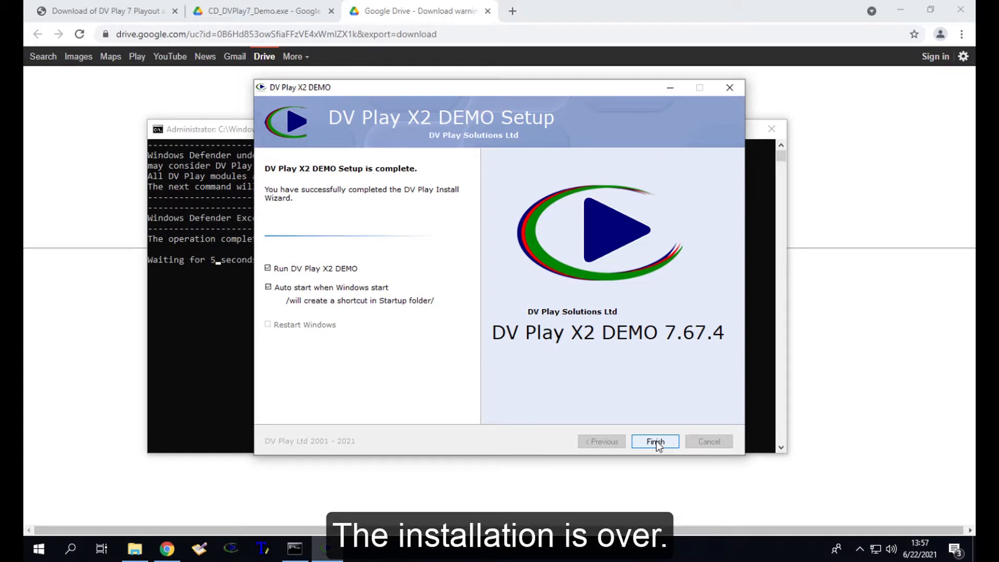
pyautogui.click(656, 441)
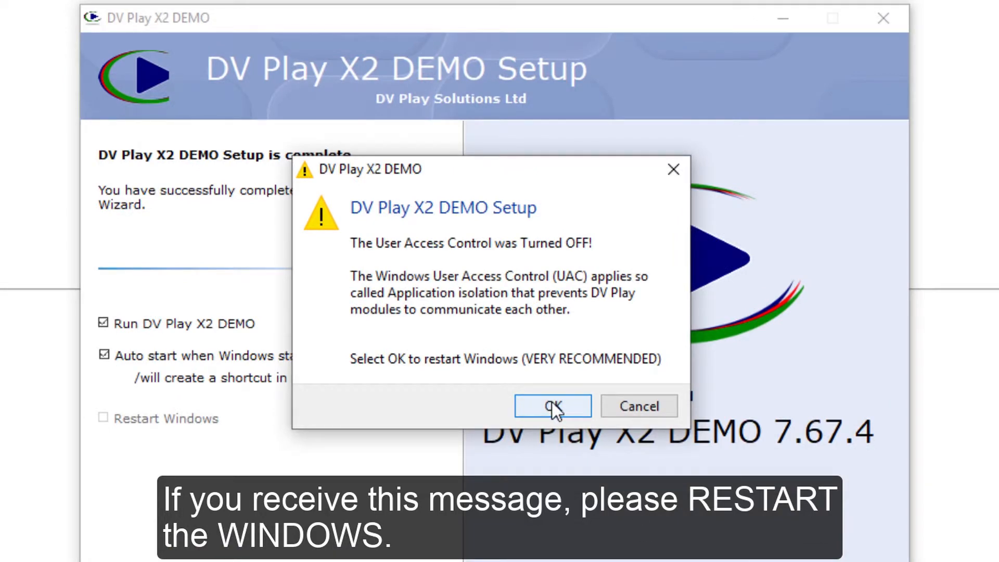
pyautogui.click(551, 405)
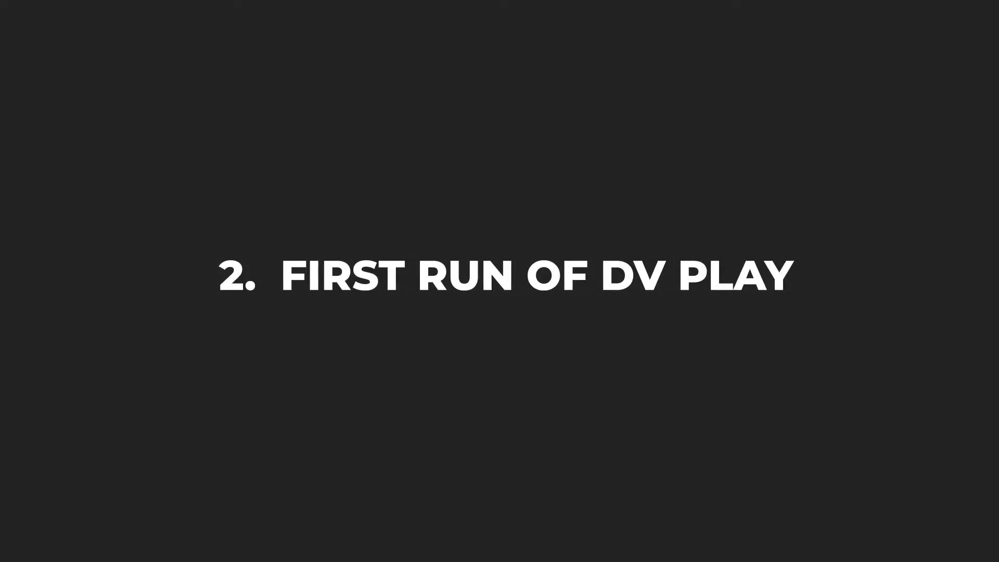
# - Launch Digital Video Play from its desktop icon and accept the first-start and language-pack prompts
pyautogui.moveTo(421, 115); pyautogui.dragTo(598, 295)
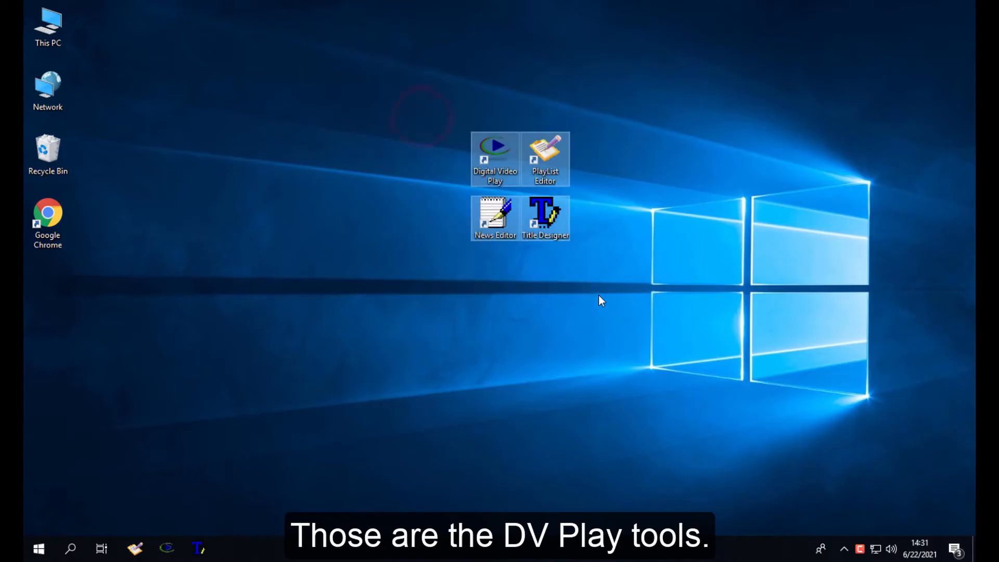
pyautogui.click(598, 292)
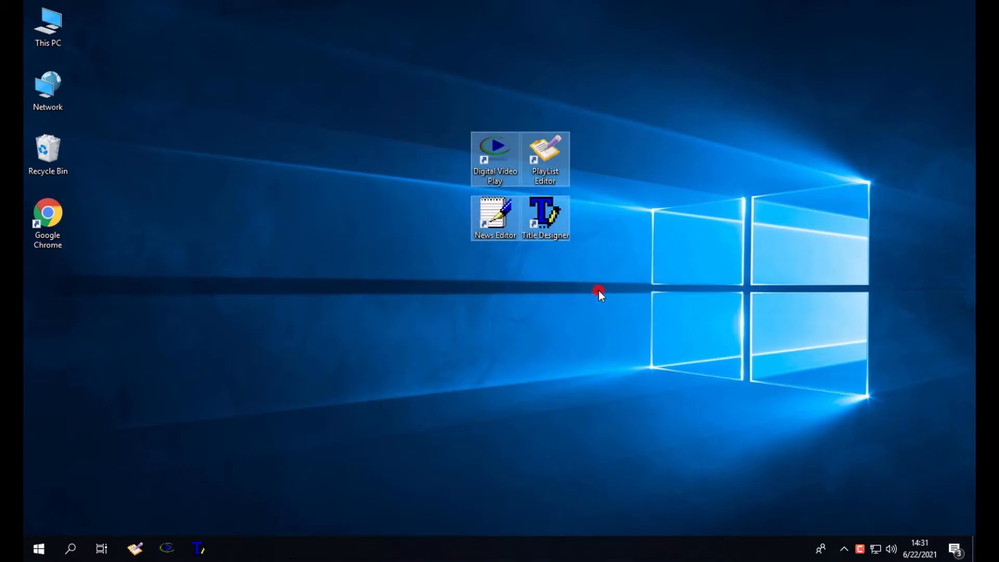
pyautogui.doubleClick(509, 166)
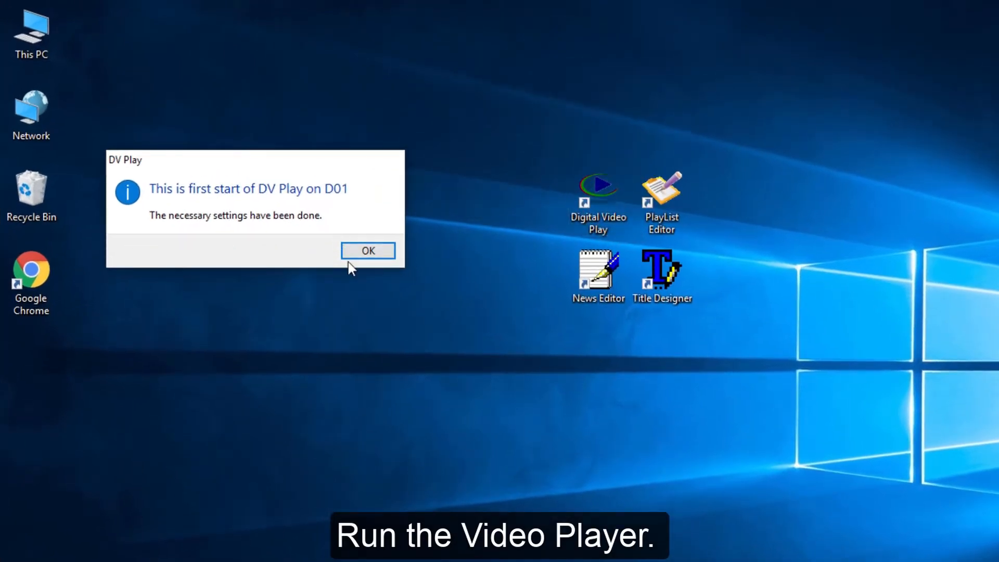
pyautogui.click(367, 251)
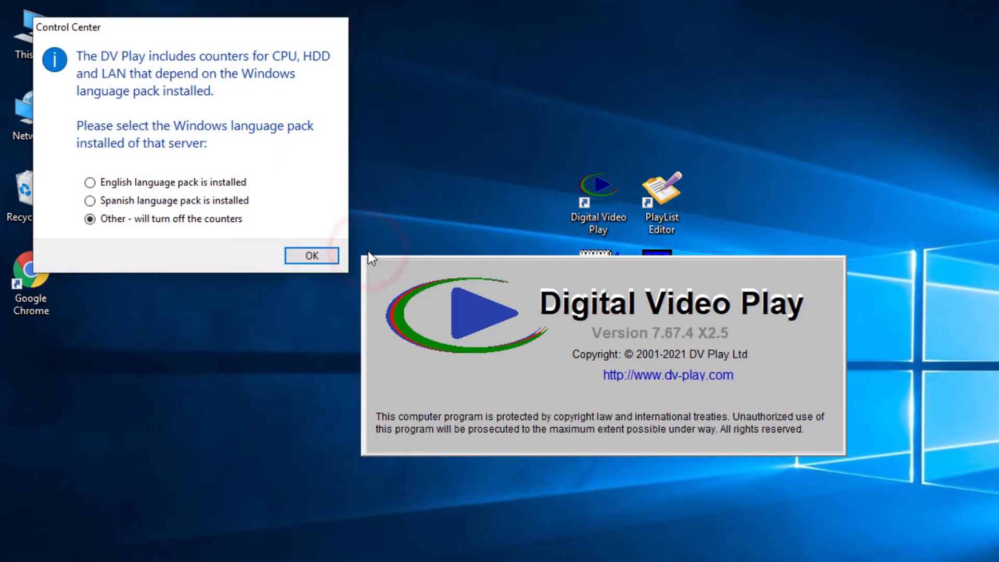
pyautogui.click(335, 256)
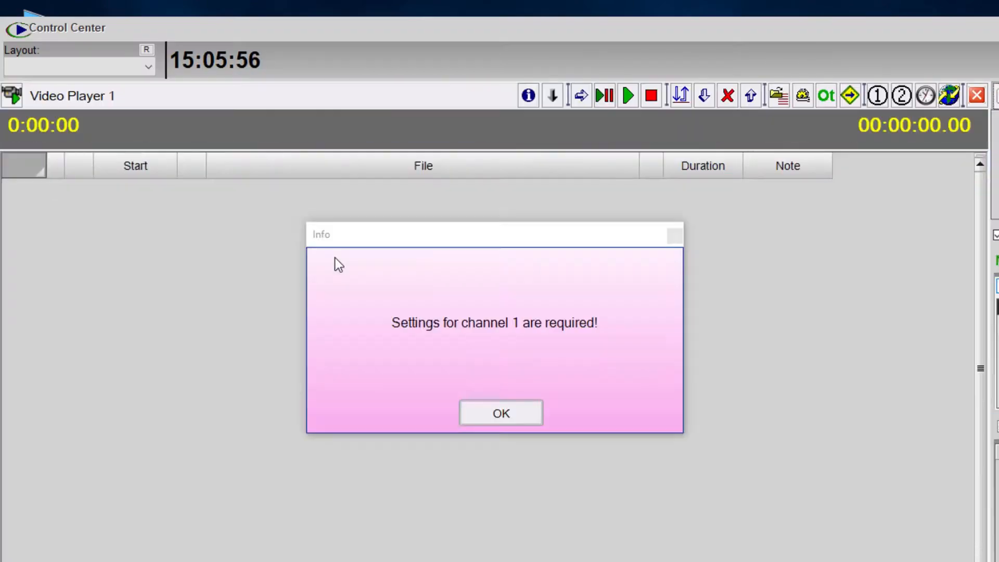
# - Name channel 1 'Test TV'
pyautogui.click(494, 412)
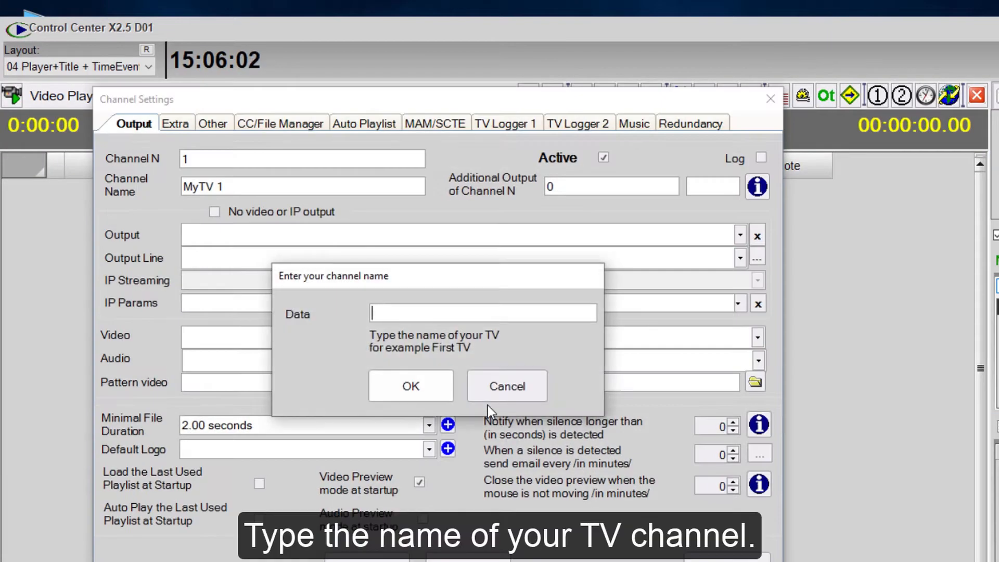
pyautogui.write('Test TV')
pyautogui.click(427, 397)
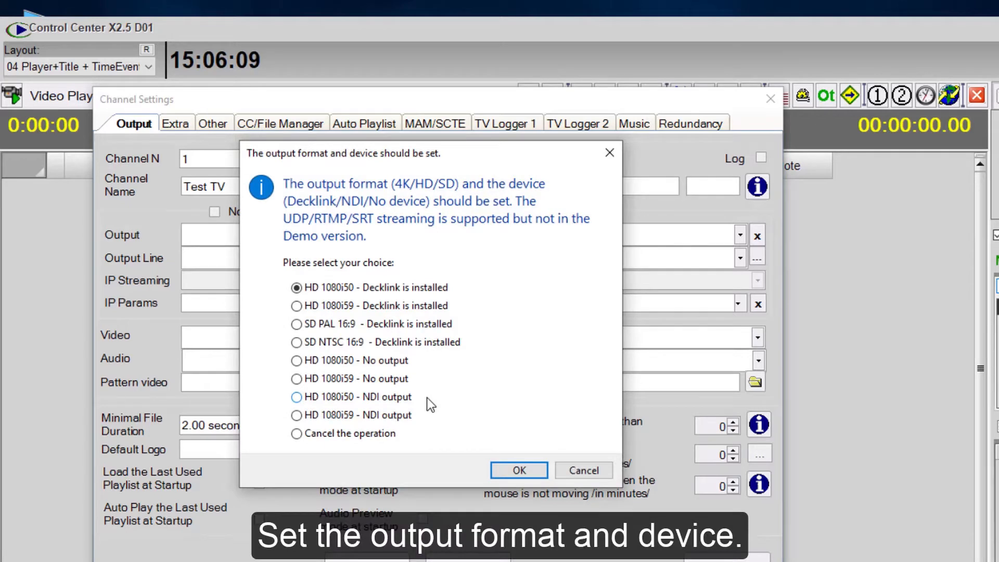
# - Output HD 1080i50 via DeckLink SDI 4K on the SDI line, and enable Auto Playlist mode
pyautogui.click(504, 475)
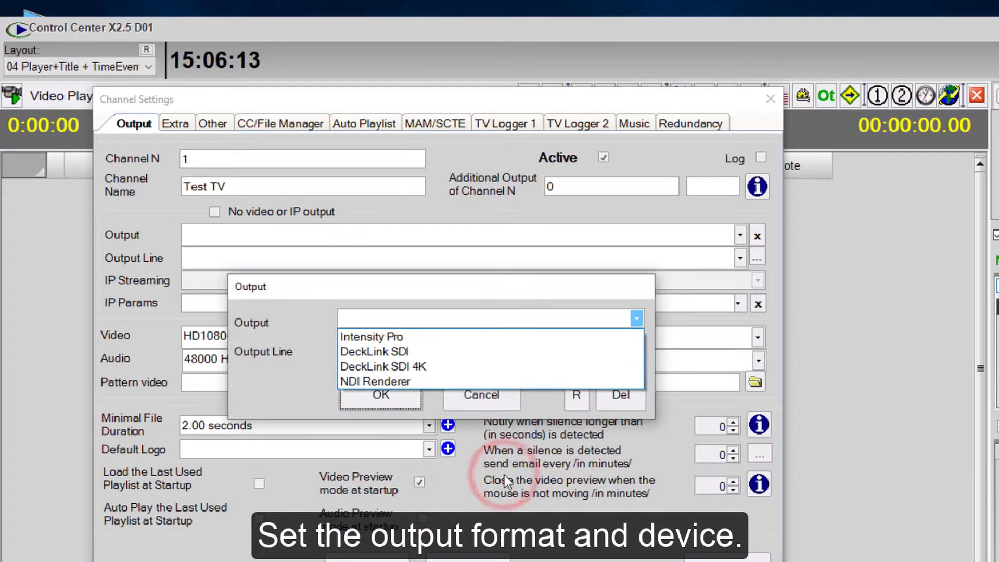
pyautogui.click(452, 365)
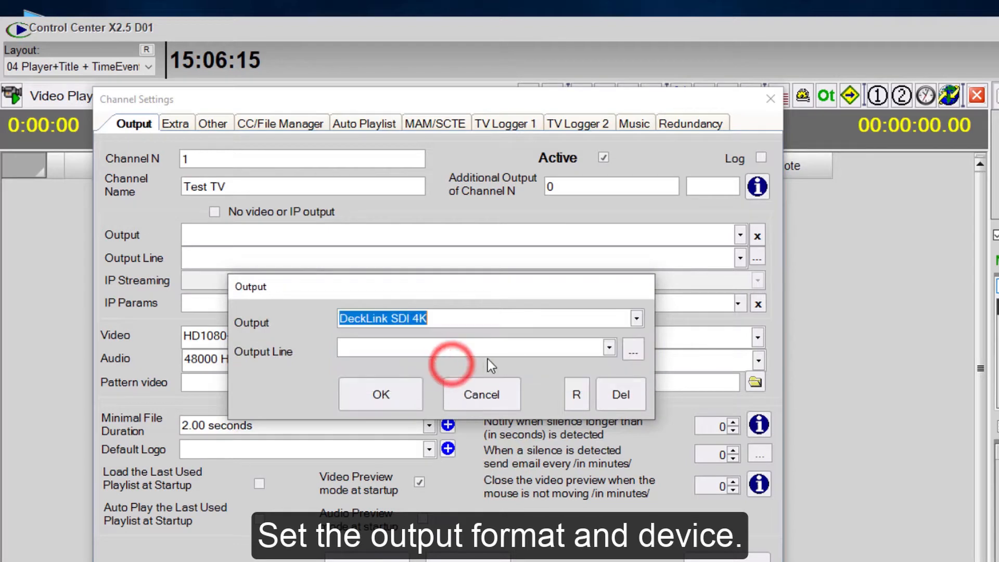
pyautogui.click(517, 347)
pyautogui.click(606, 348)
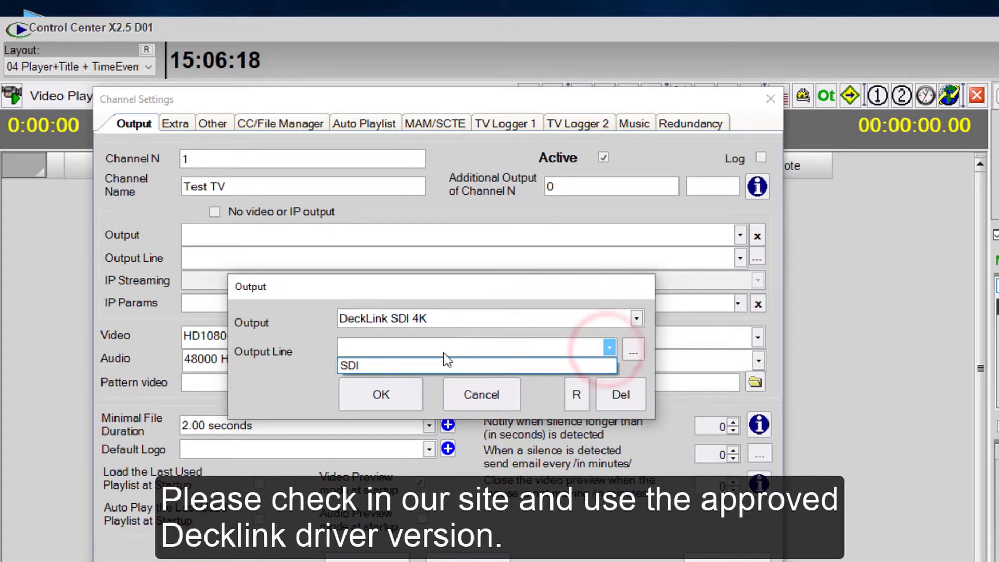
pyautogui.click(383, 364)
pyautogui.click(378, 397)
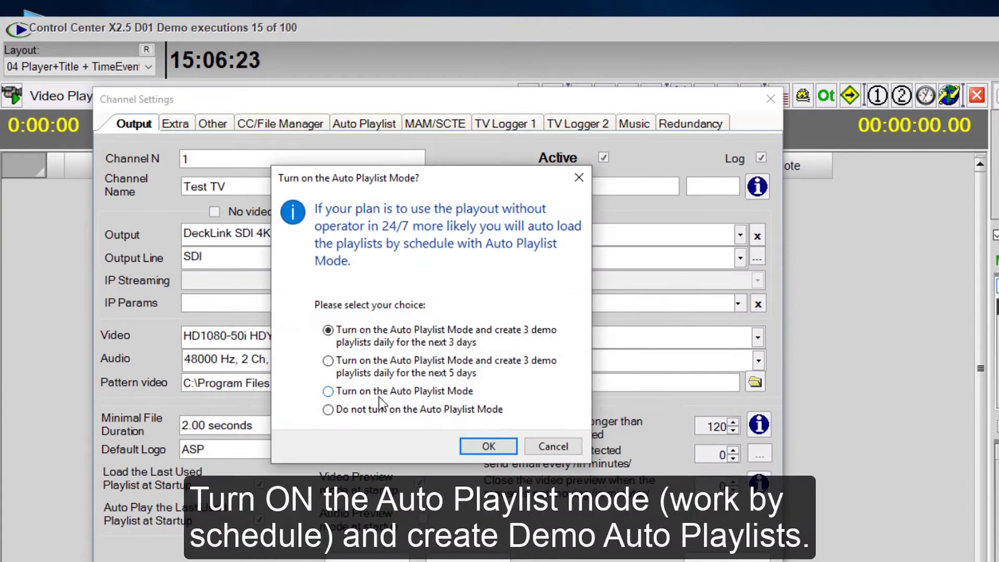
pyautogui.click(476, 448)
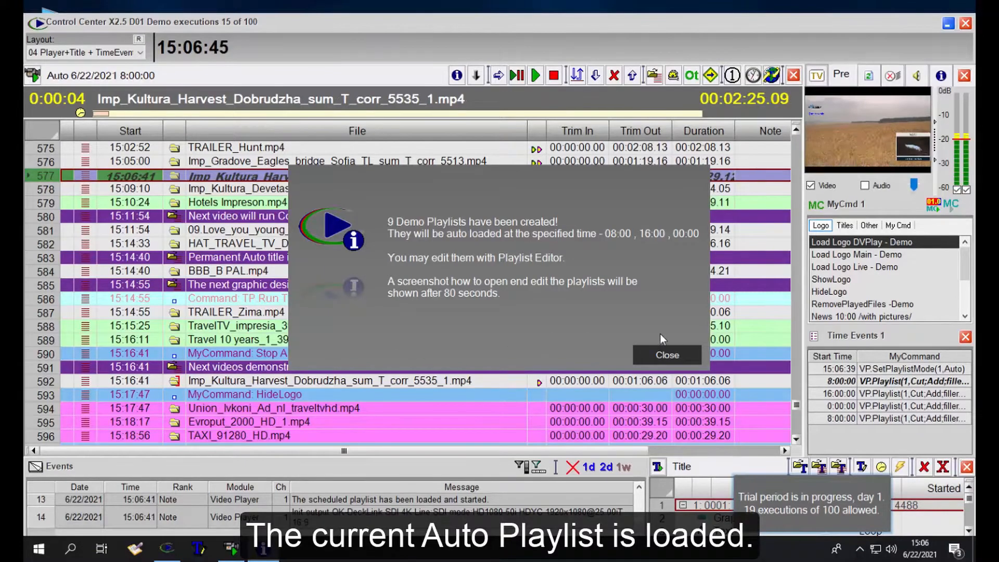
# - Dismiss the demo playlists notice and view the 16% CPU load in Task Manager's Performance view
pyautogui.click(674, 353)
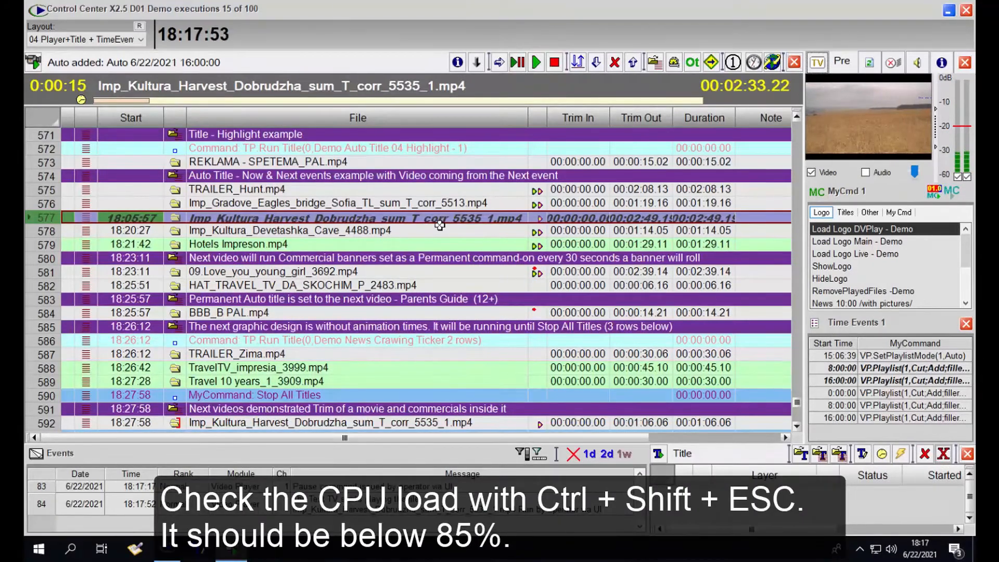
pyautogui.hotkey('ctrl', 'shift', 'Escape')
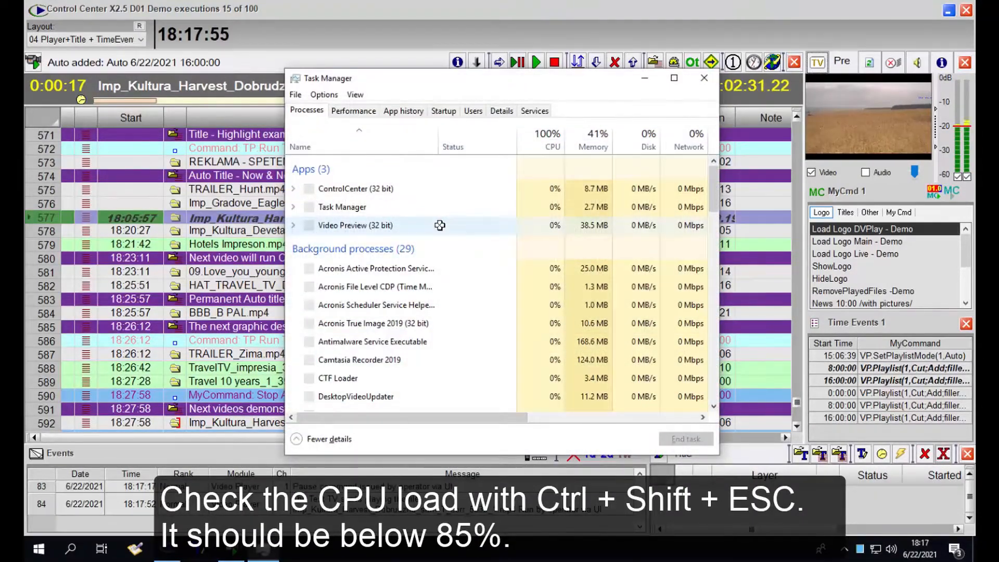
pyautogui.click(358, 111)
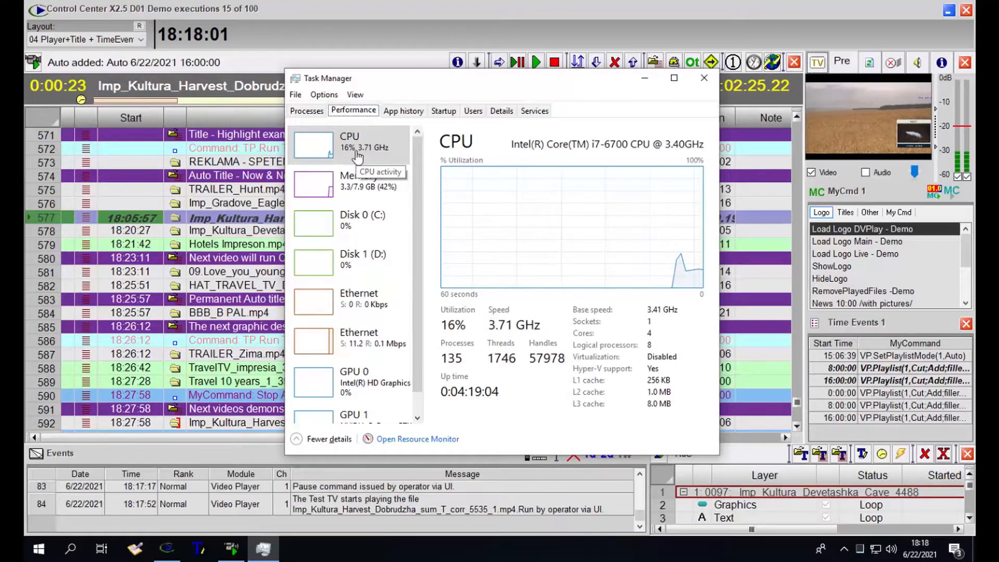
# - Close Task Manager and run Info > Check CPU, which identifies an i7-6700
pyautogui.click(700, 86)
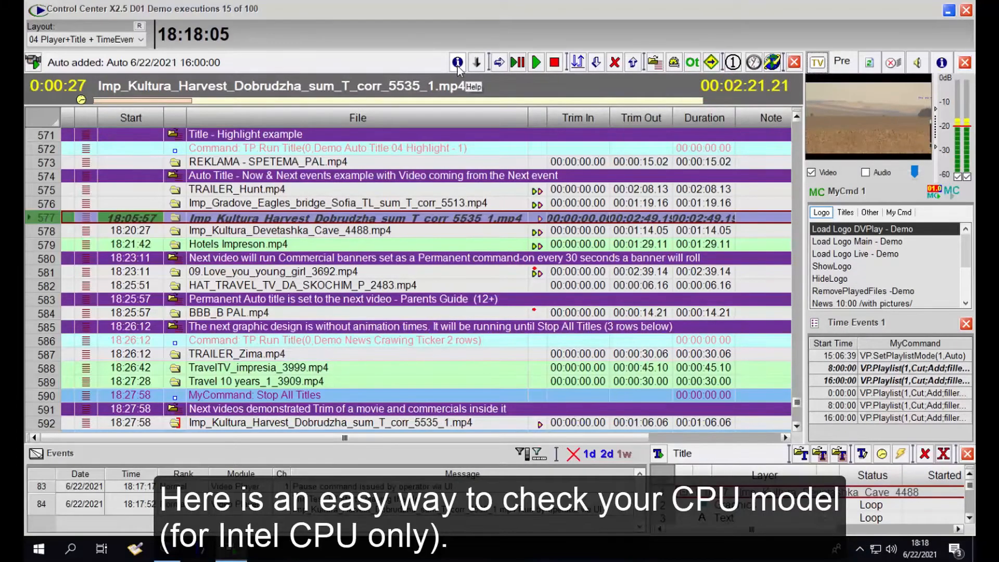
pyautogui.click(458, 63)
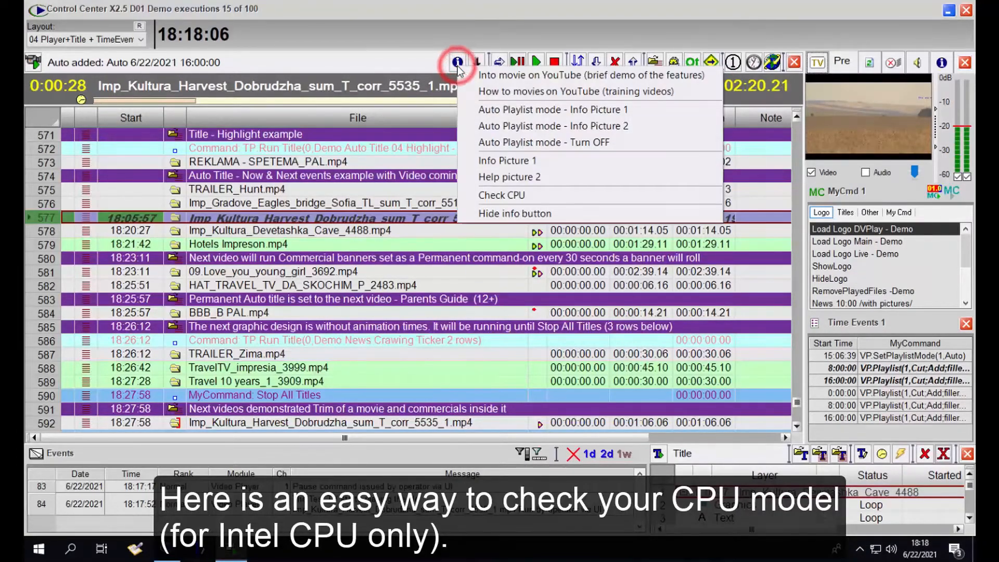
pyautogui.click(517, 196)
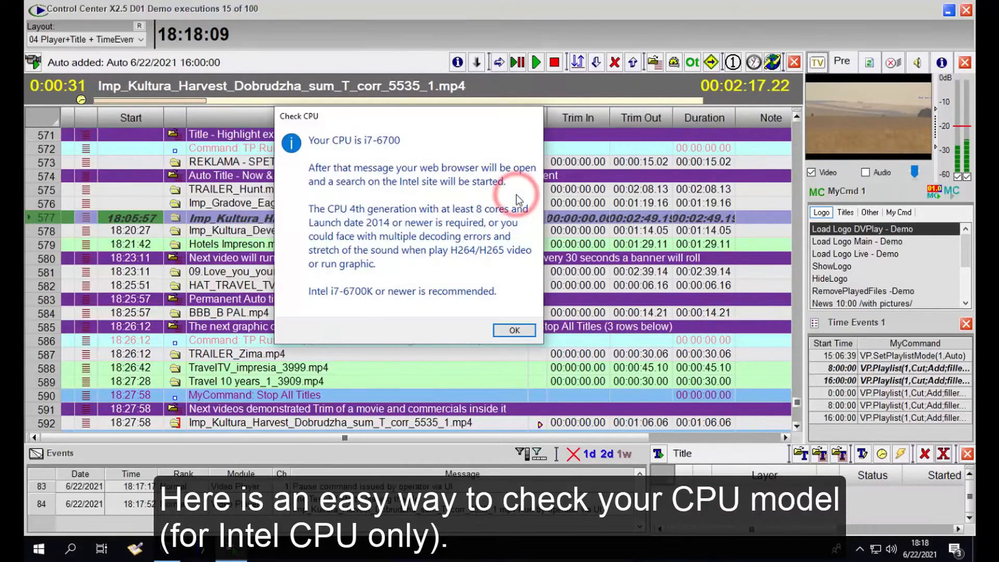
# - Open Intel's i7-6700 spec page, confirm its Q3'15 launch date, and close Chrome
pyautogui.click(534, 331)
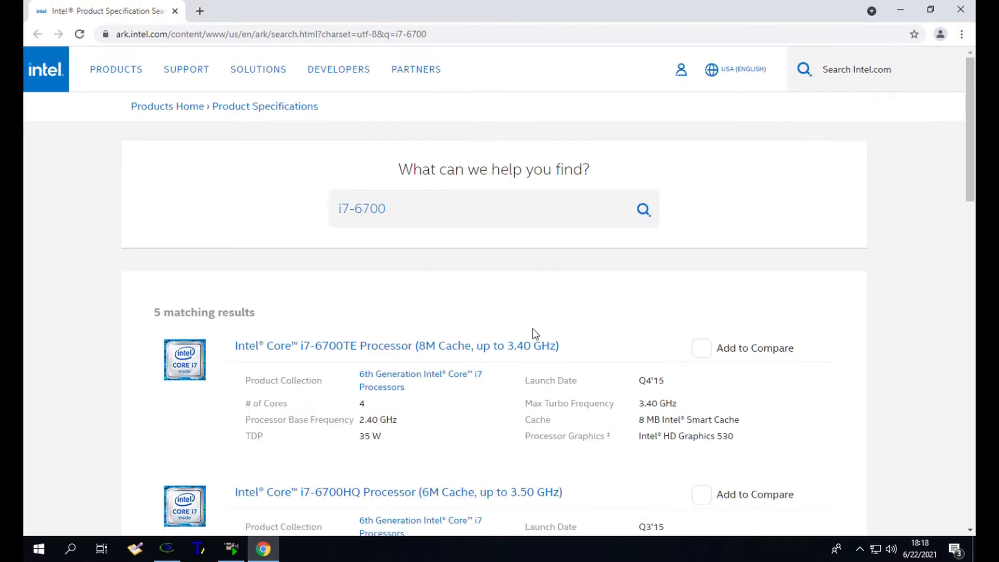
pyautogui.scroll(-9, 533, 331)
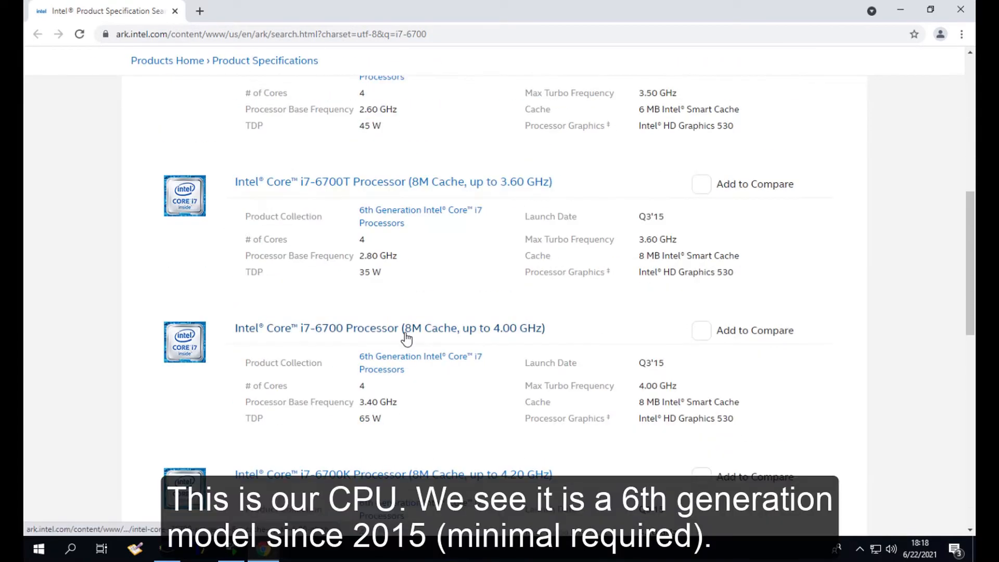
pyautogui.click(404, 337)
pyautogui.scroll(-5, 640, 207)
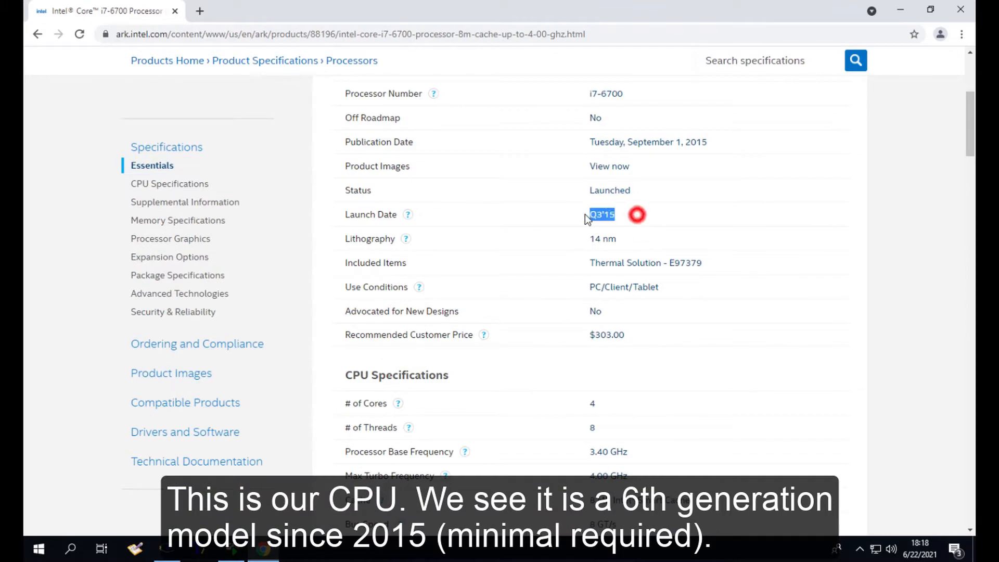
pyautogui.click(961, 11)
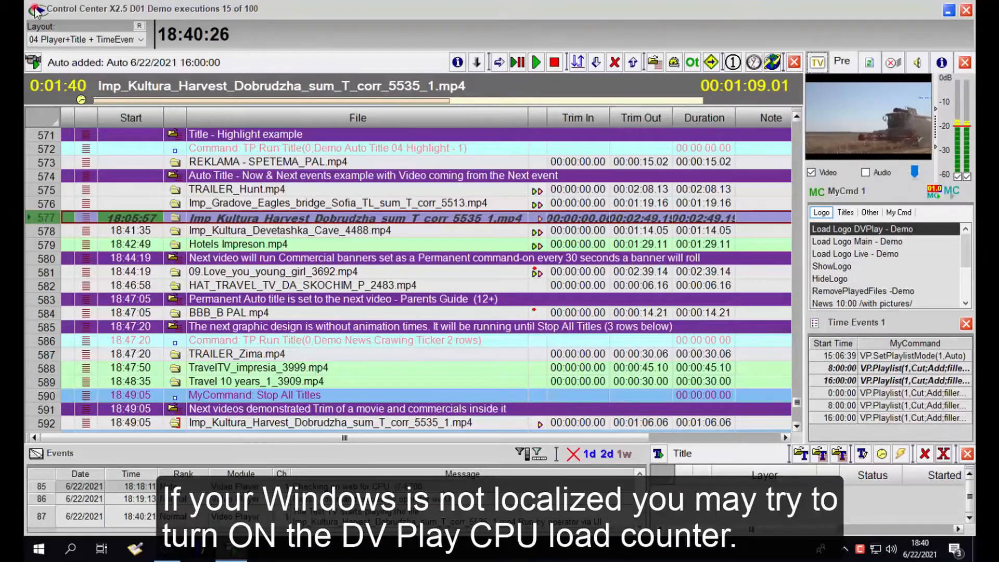
# - Add a CPU Processor Information counter to the Control Center layout and apply the layout
pyautogui.click(36, 11)
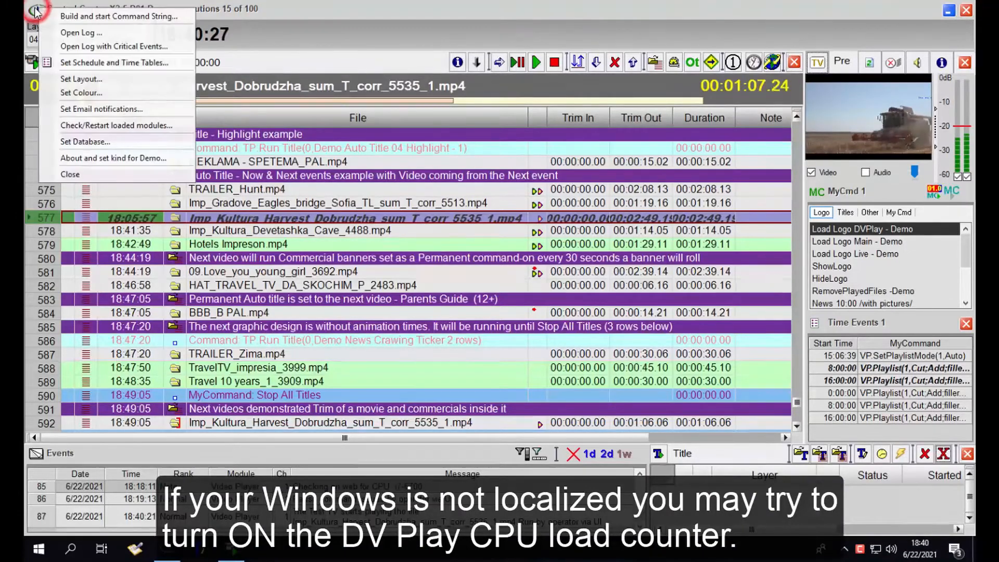
pyautogui.click(63, 82)
pyautogui.click(197, 413)
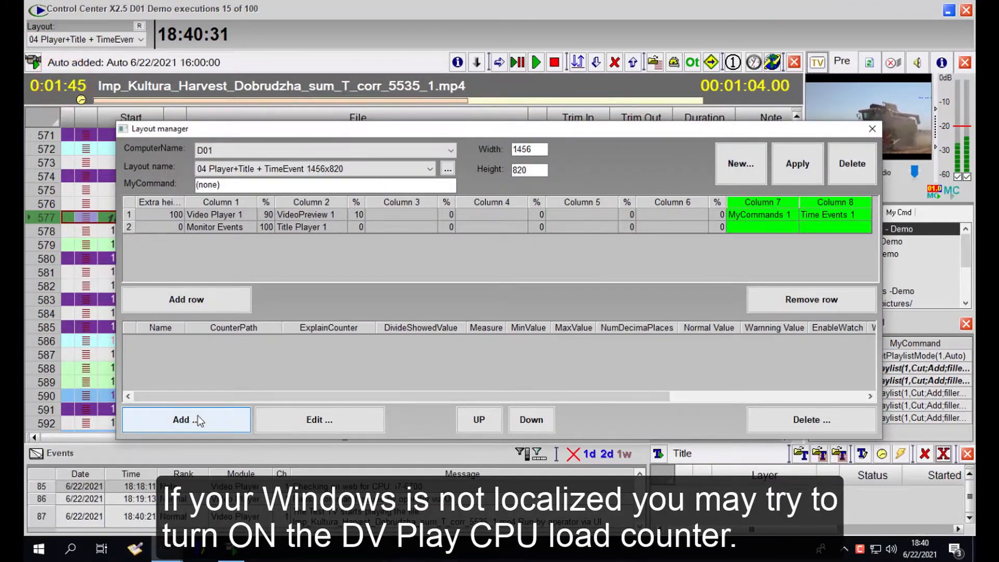
pyautogui.click(623, 173)
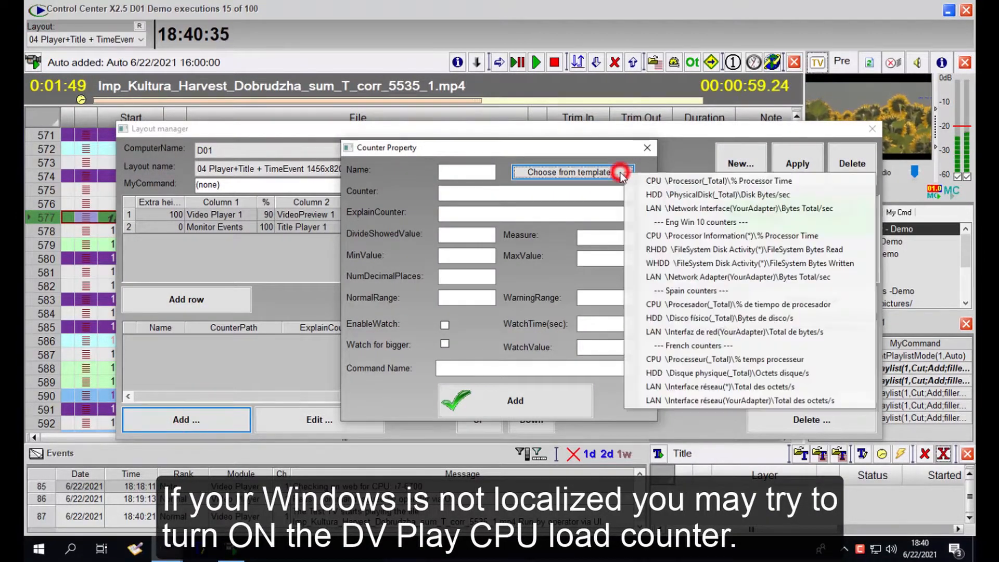
pyautogui.click(746, 235)
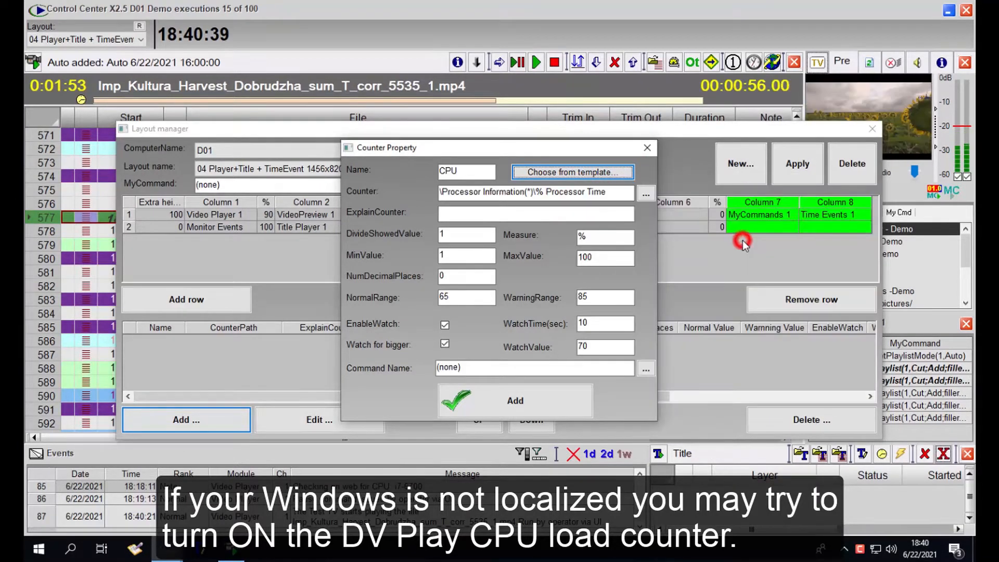
pyautogui.click(580, 400)
pyautogui.click(537, 292)
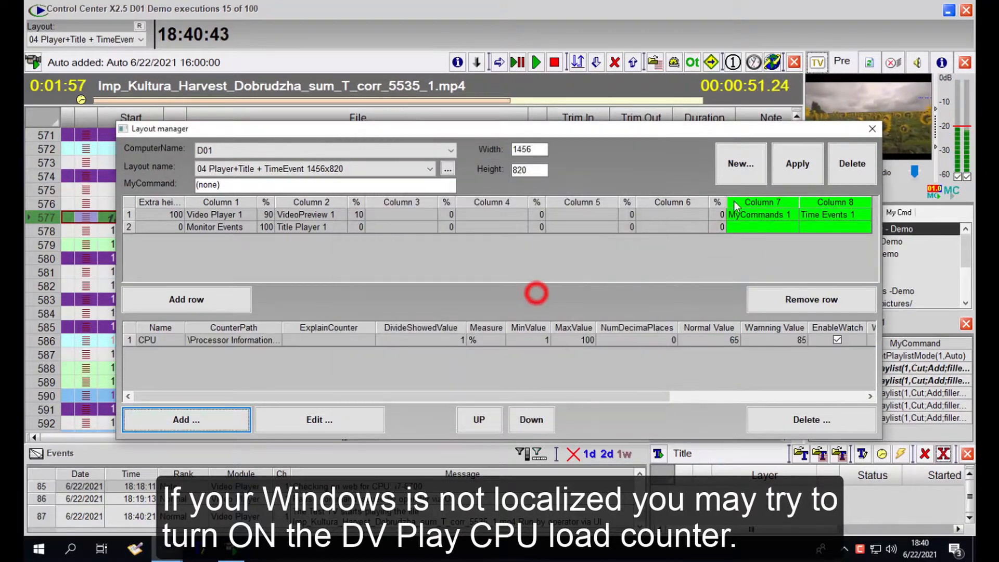
pyautogui.click(797, 164)
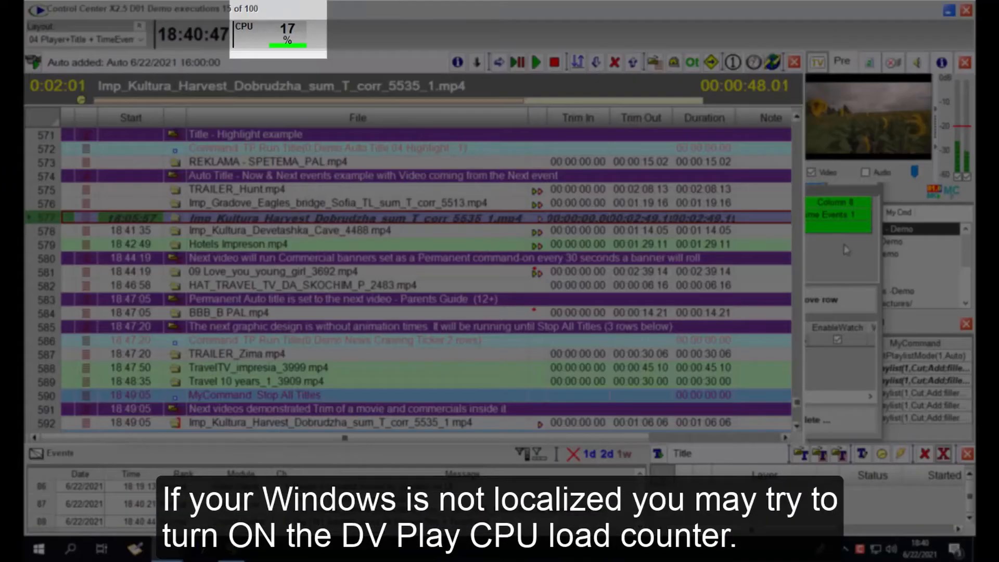
pyautogui.click(843, 22)
pyautogui.click(756, 260)
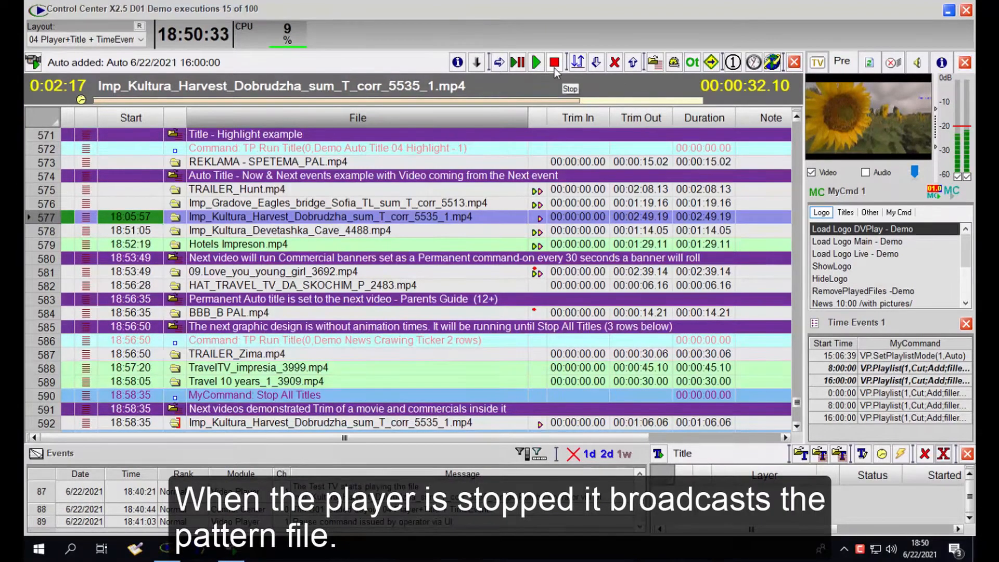
# - Stop the playlist playback and confirm stopping the broadcast
pyautogui.click(554, 69)
pyautogui.click(345, 312)
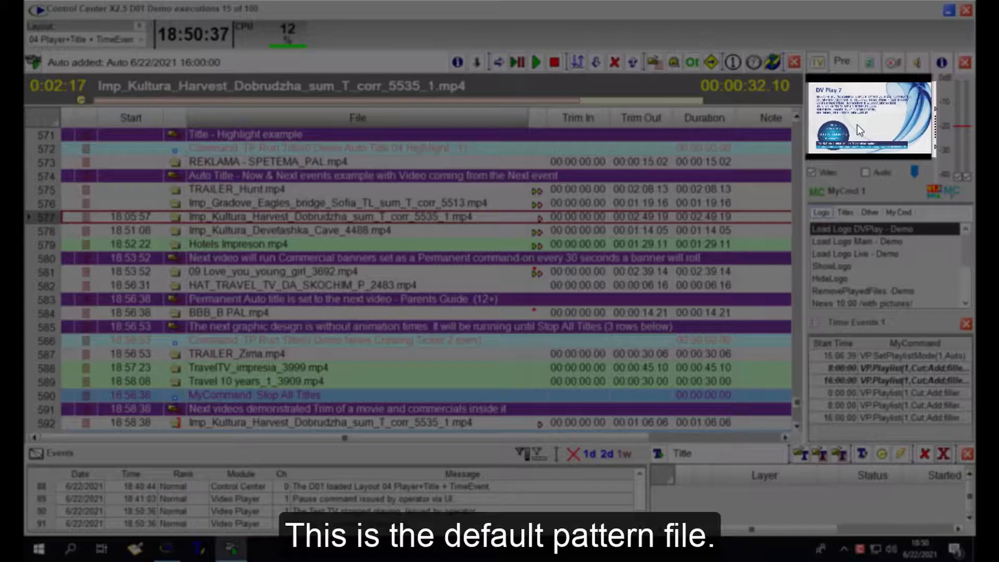
pyautogui.click(856, 125)
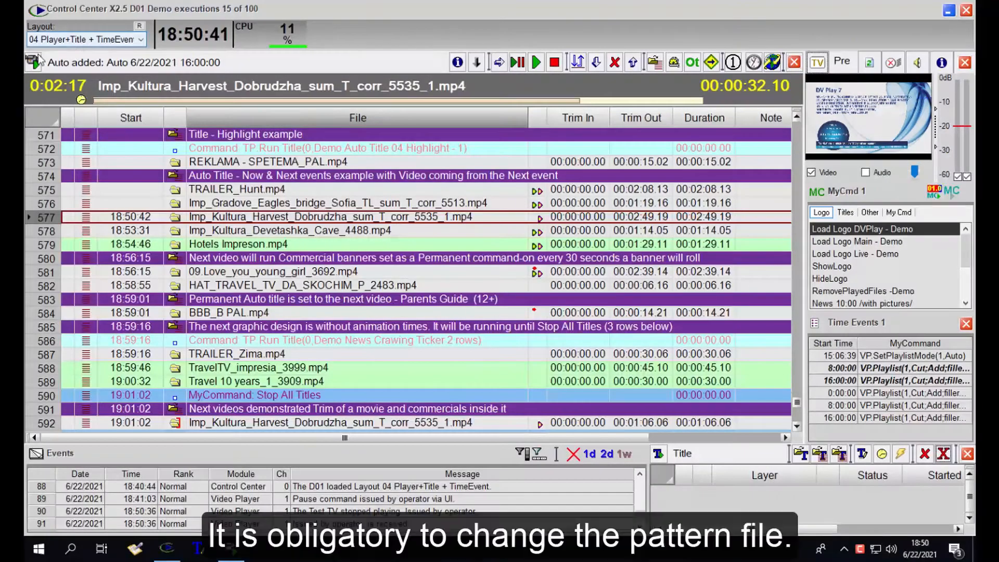
# - Set channel 1's pattern video to PatternMPEG\Black.mp4 and save the output settings
pyautogui.click(33, 62)
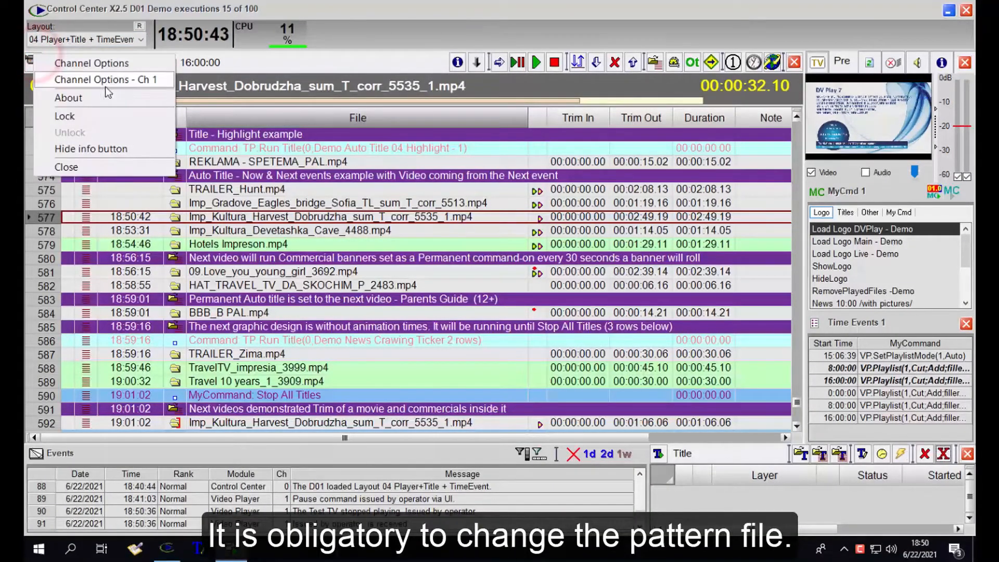
pyautogui.click(119, 83)
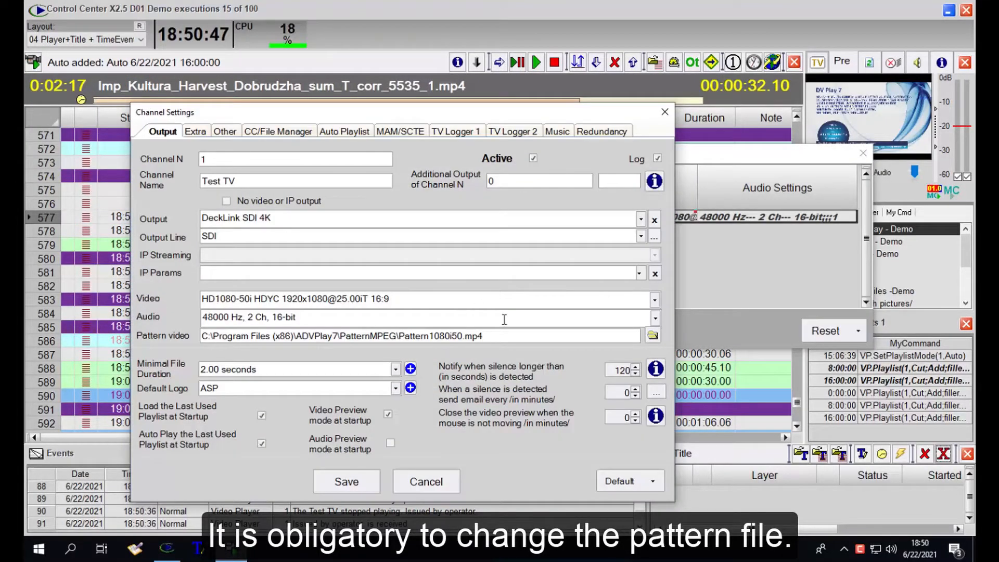
pyautogui.moveTo(513, 339); pyautogui.dragTo(201, 344)
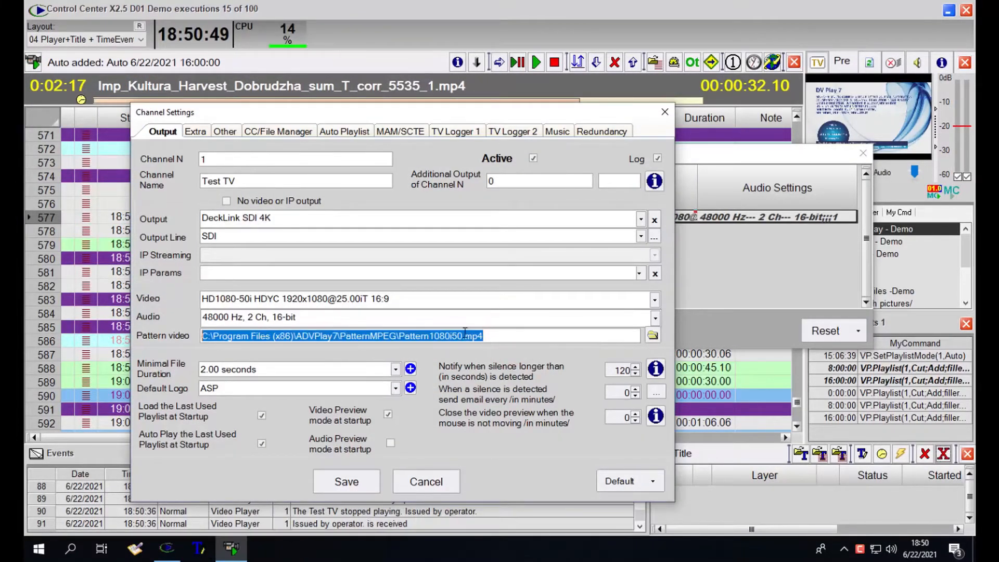
pyautogui.click(652, 337)
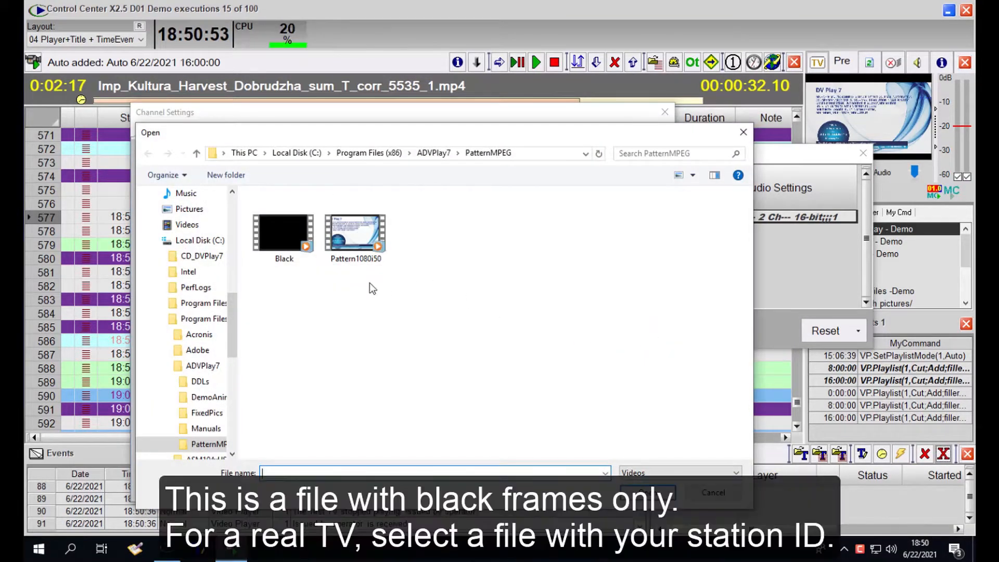
pyautogui.click(286, 244)
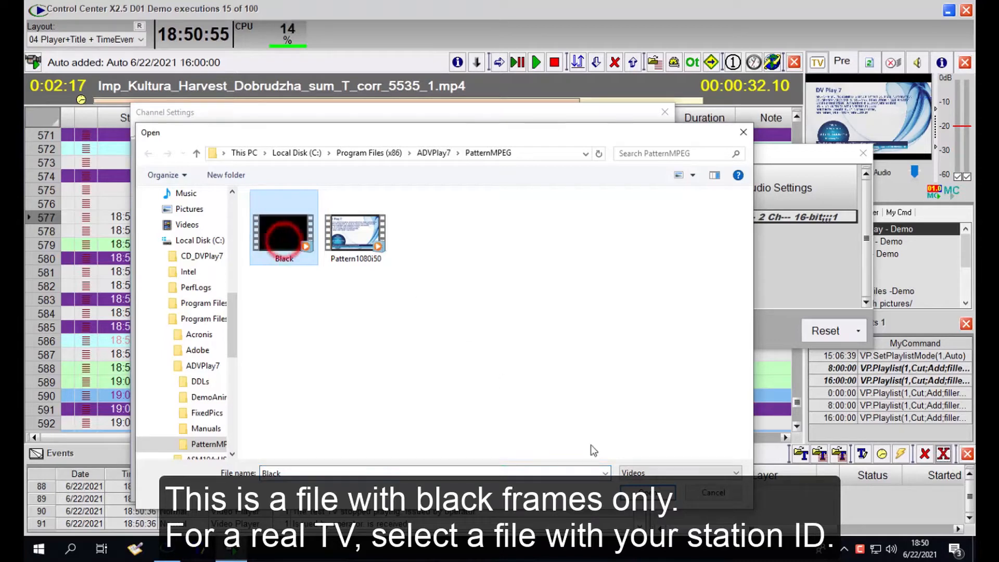
pyautogui.click(652, 489)
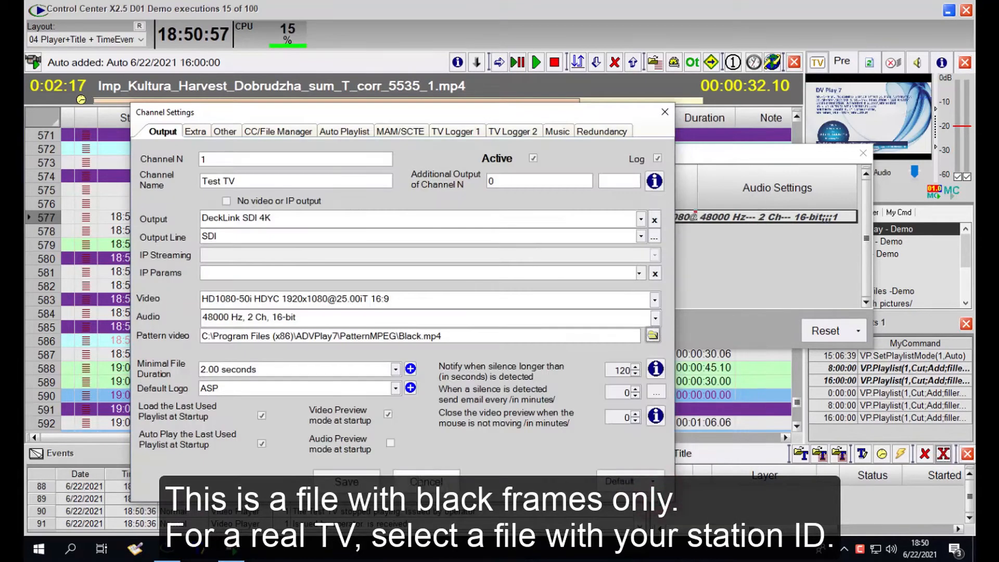
pyautogui.click(347, 481)
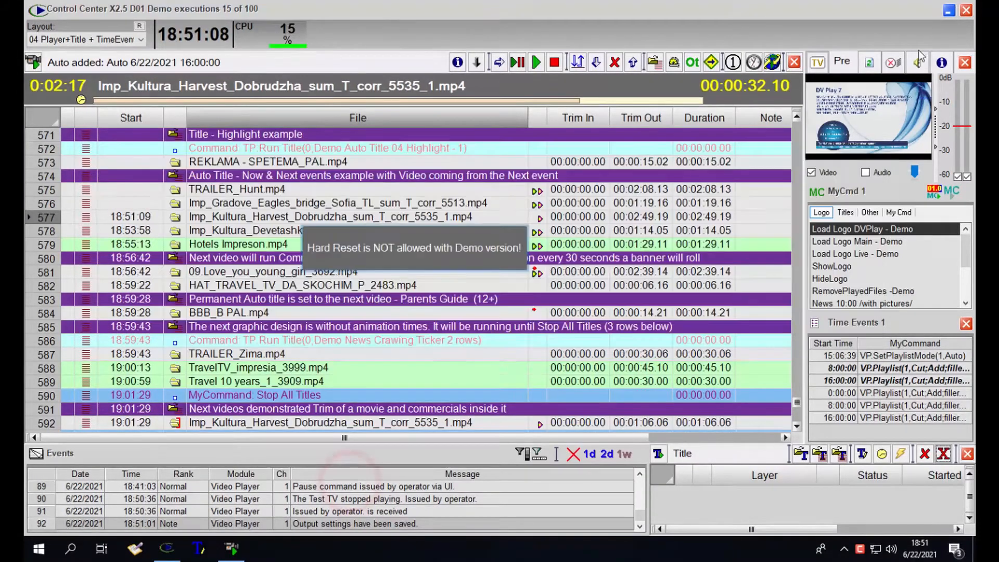
# - Close and relaunch Digital Video Play, then stop playback so the Black.mp4 pattern shows
pyautogui.click(966, 11)
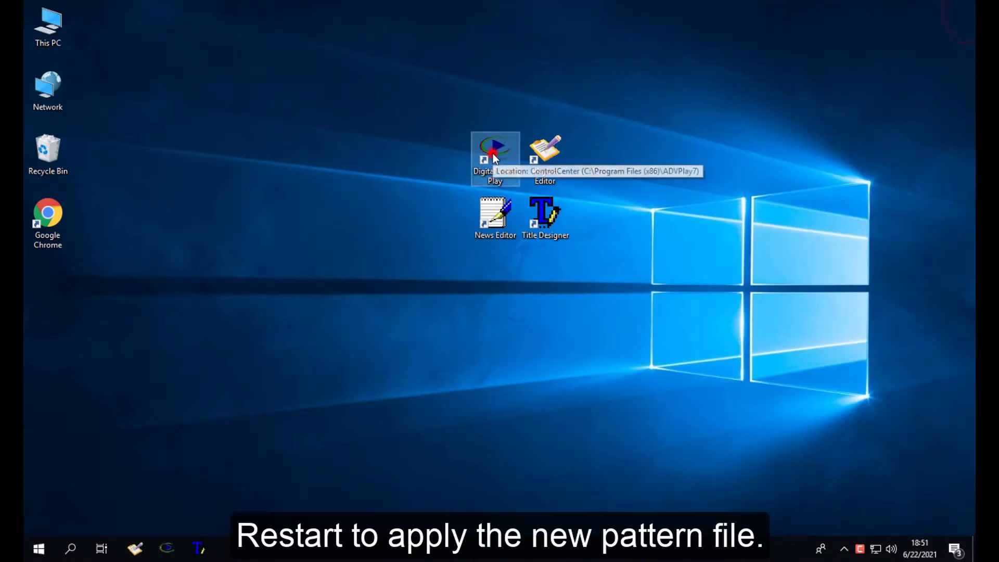
pyautogui.doubleClick(492, 151)
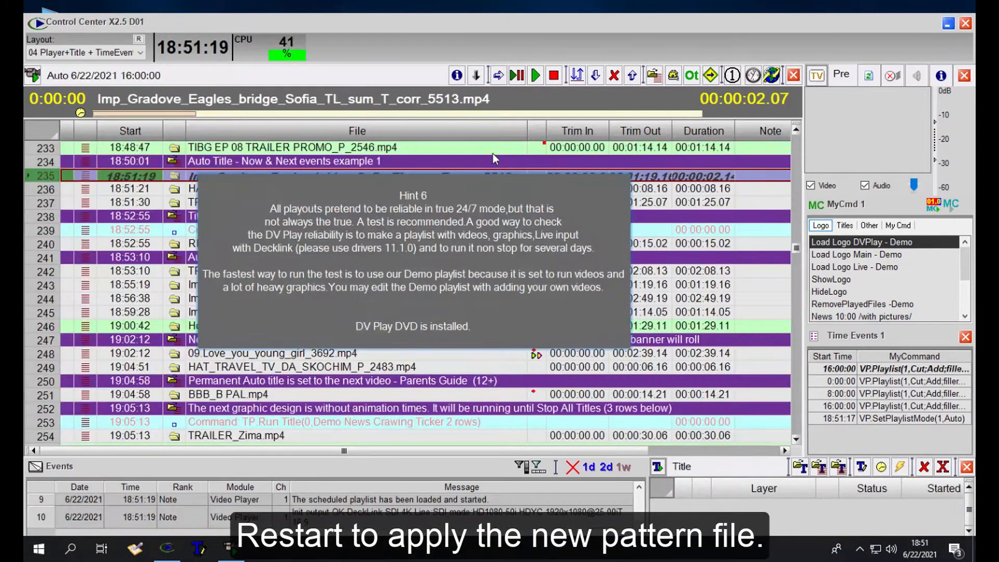
pyautogui.click(555, 75)
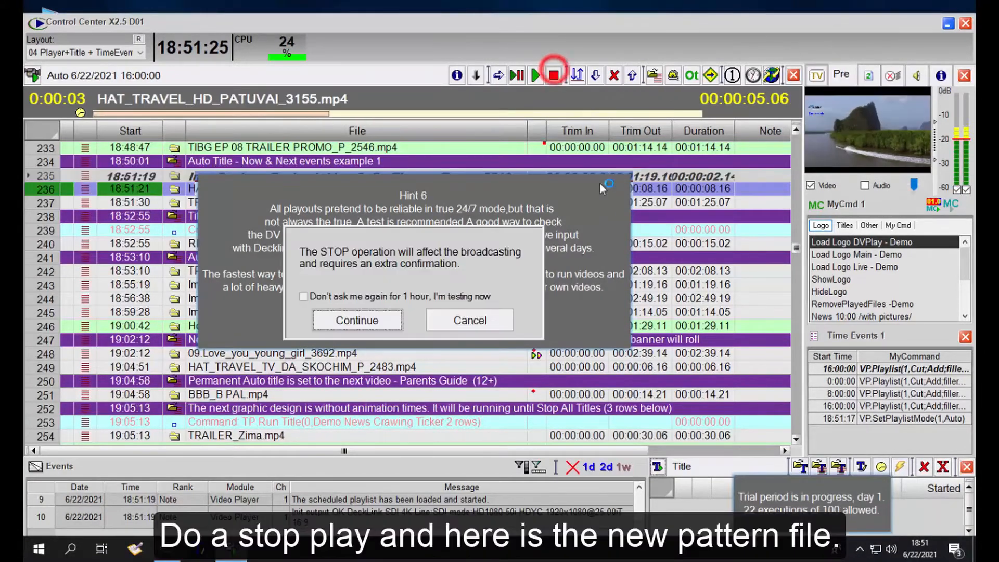
pyautogui.click(364, 323)
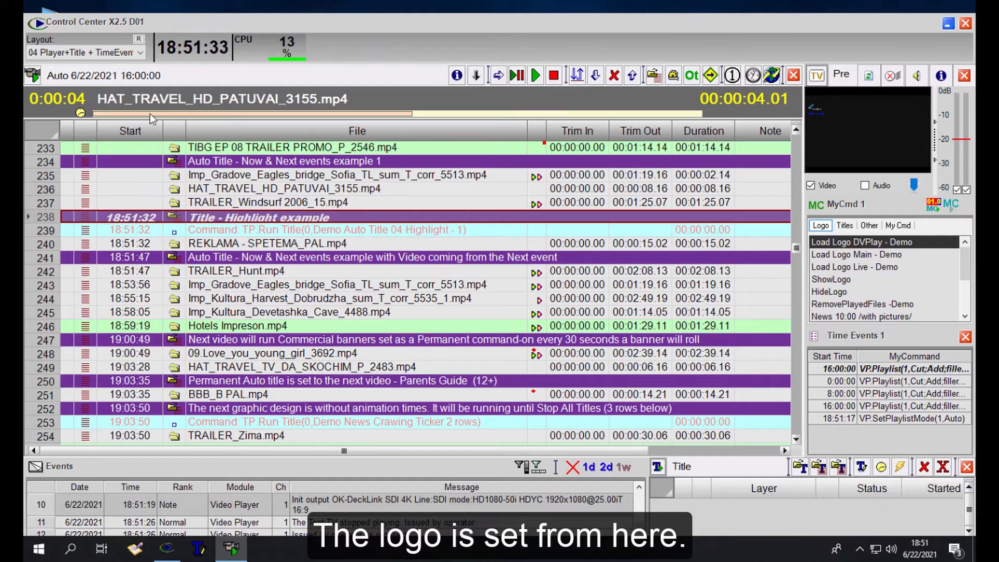
# - From channel 1's Default Logo setting, choose Edit ASP and name the logo 'My New Logo'
pyautogui.click(34, 78)
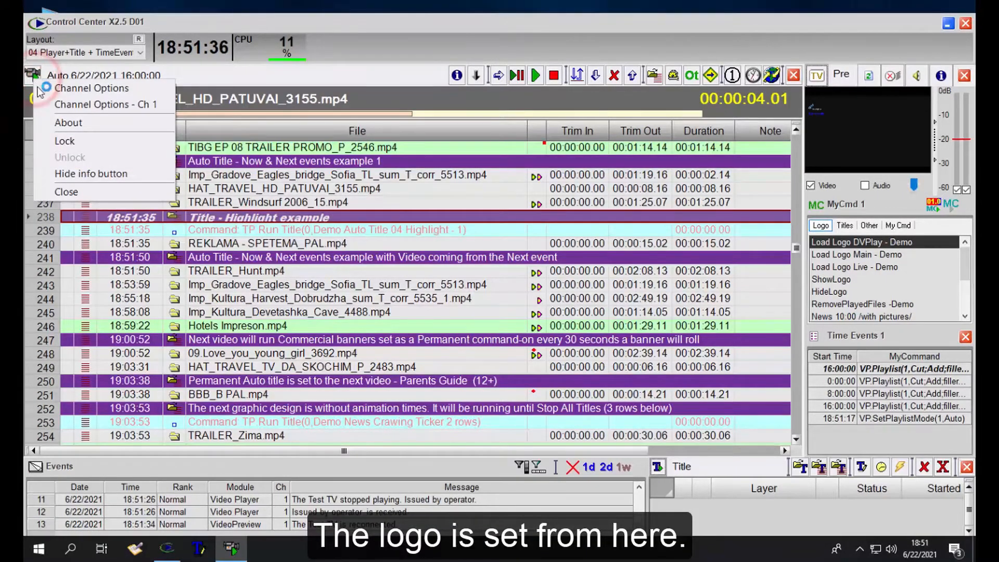
pyautogui.click(86, 105)
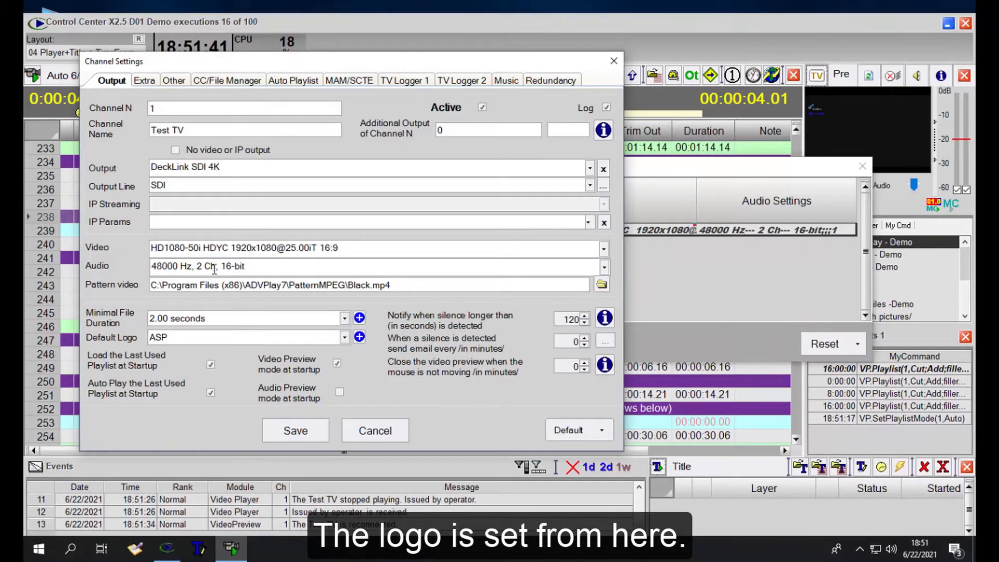
pyautogui.click(358, 339)
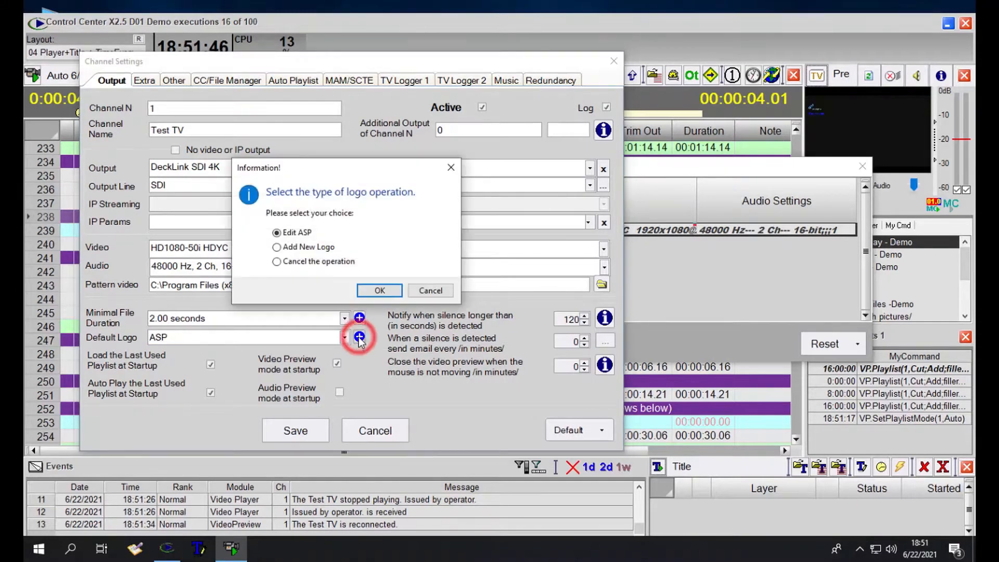
pyautogui.click(377, 291)
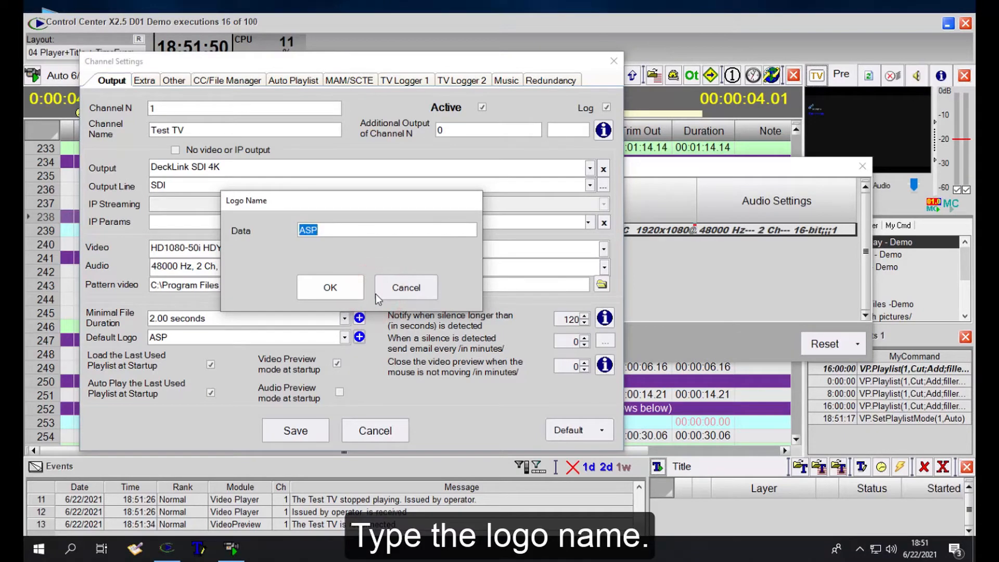
pyautogui.write('My New Logo')
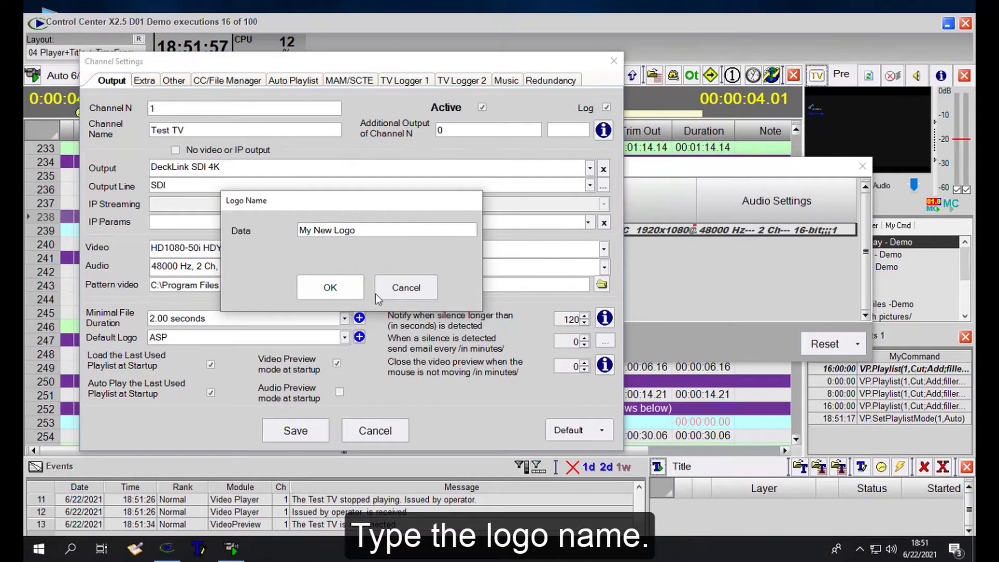
pyautogui.click(330, 292)
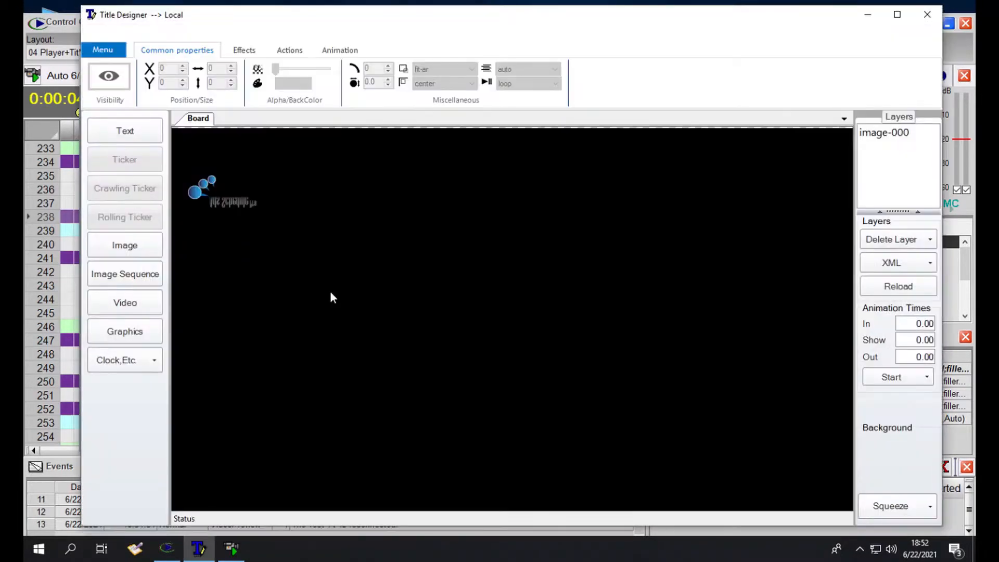
# - Reposition and widen the logo, swap its image for DVPlay_Logo128x128 from DemoAnimations\Logos, and save
pyautogui.moveTo(229, 187); pyautogui.dragTo(470, 199)
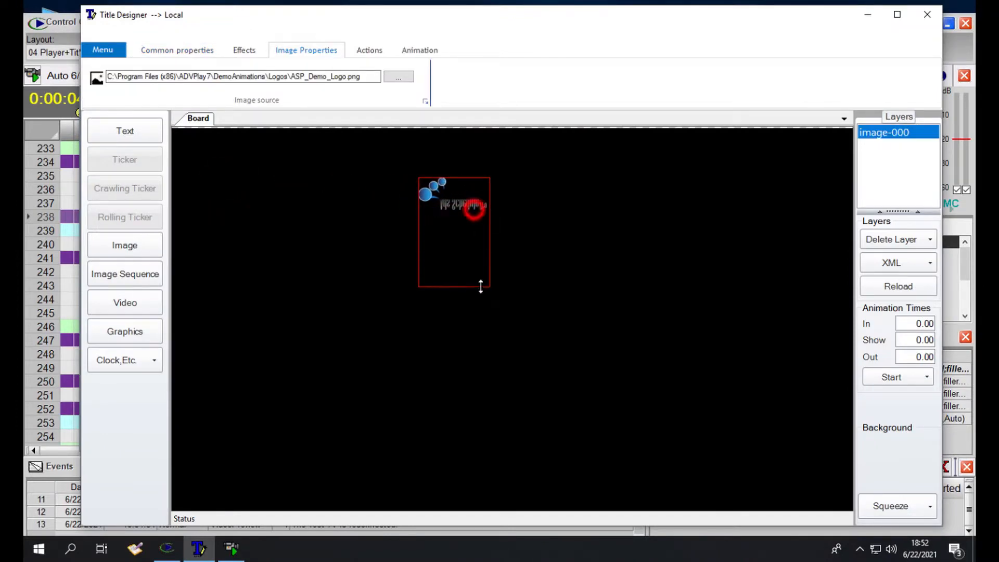
pyautogui.moveTo(492, 247); pyautogui.dragTo(685, 249)
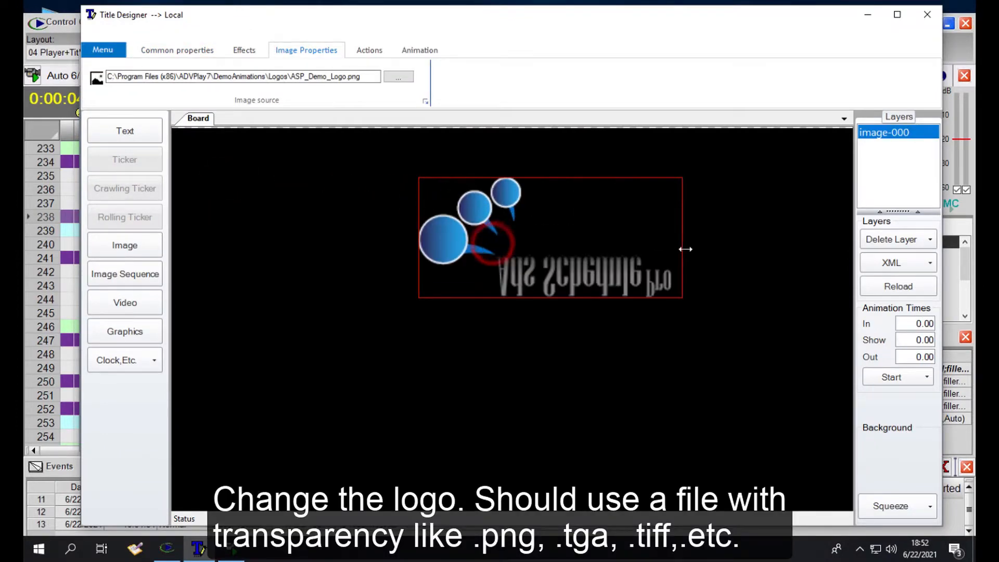
pyautogui.click(400, 76)
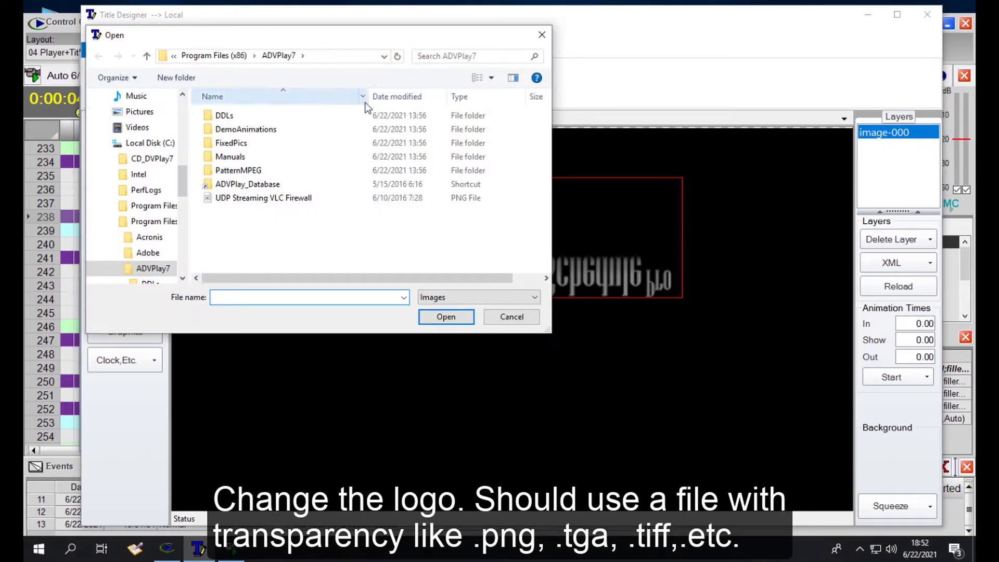
pyautogui.doubleClick(286, 130)
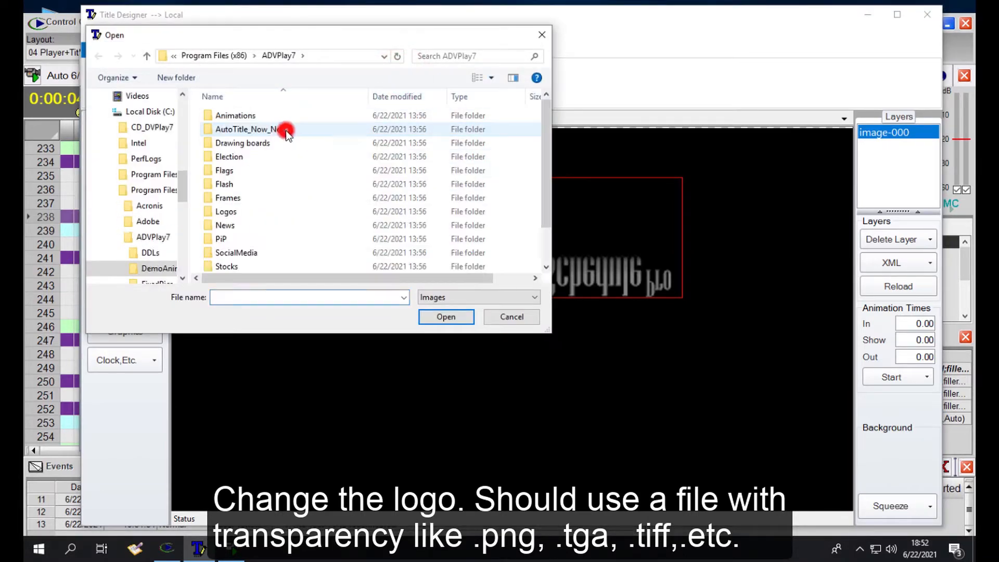
pyautogui.doubleClick(225, 212)
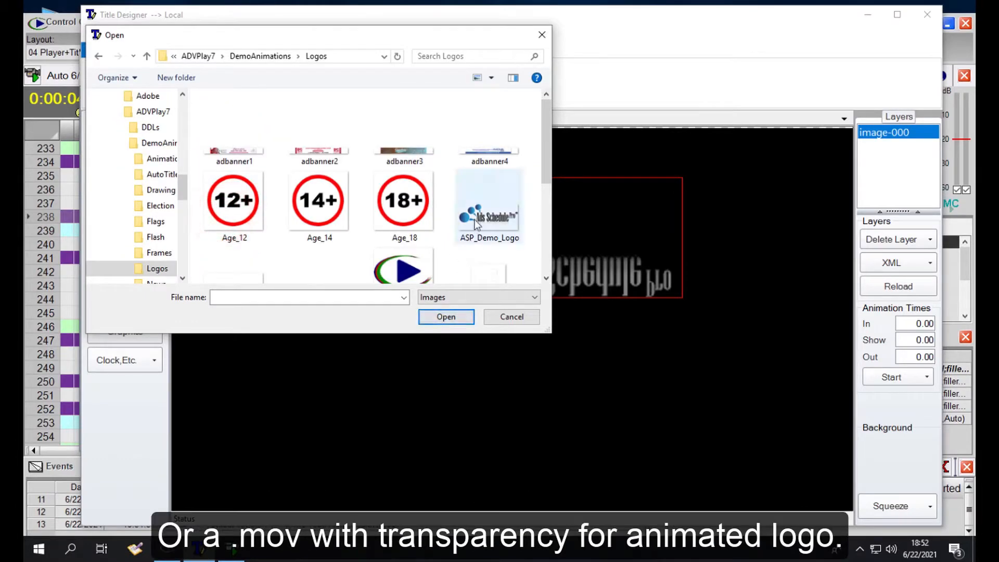
pyautogui.click(403, 266)
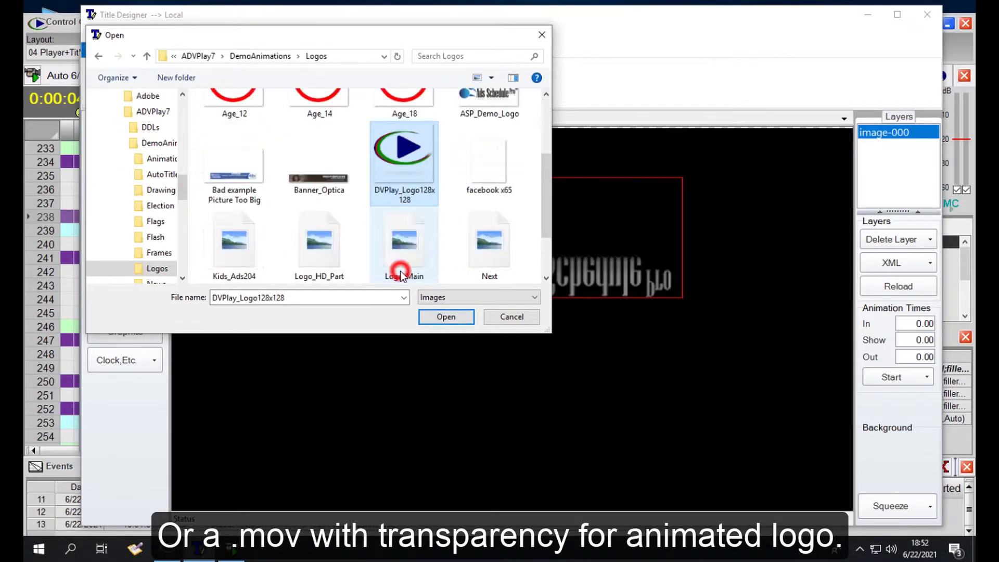
pyautogui.click(452, 317)
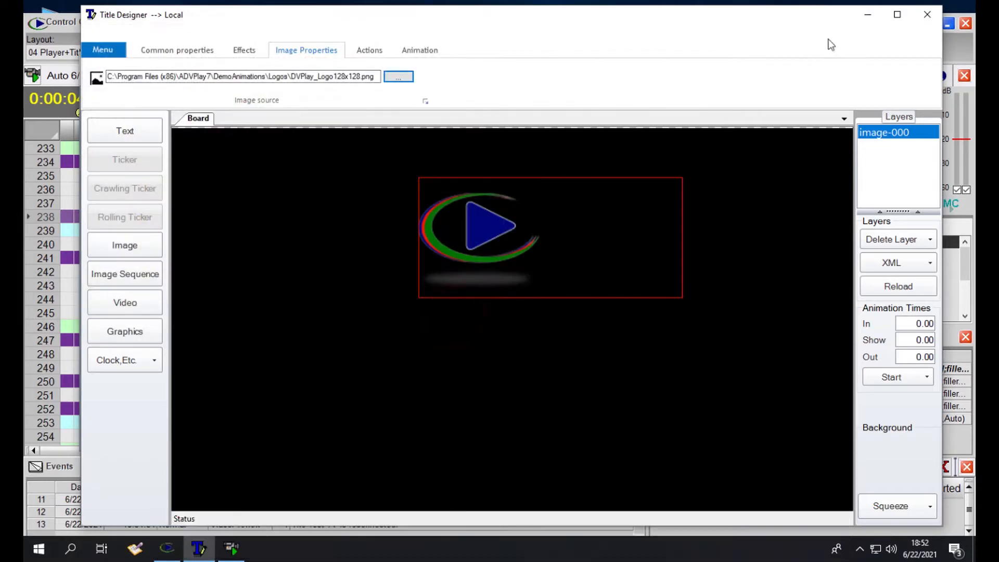
pyautogui.click(926, 16)
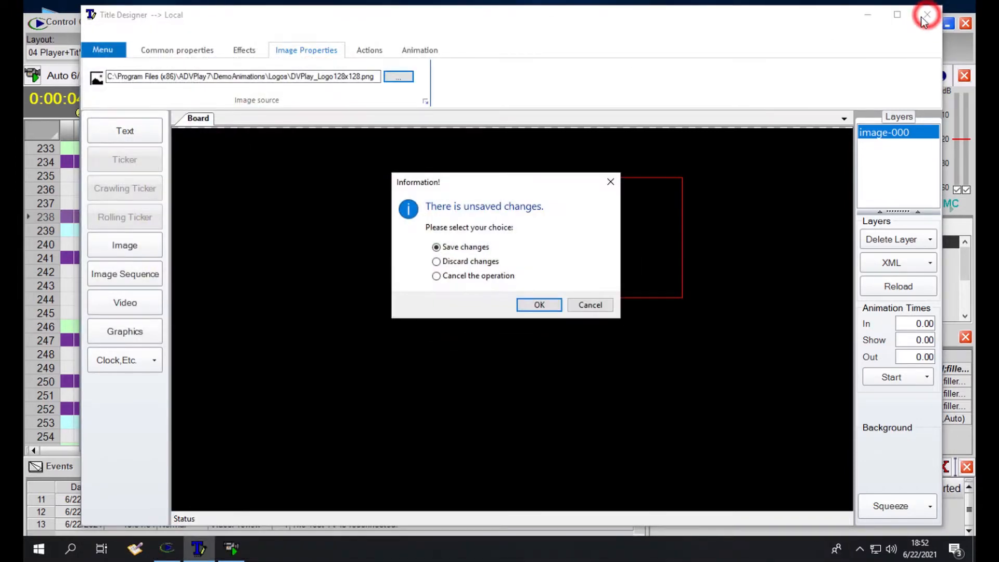
pyautogui.click(539, 304)
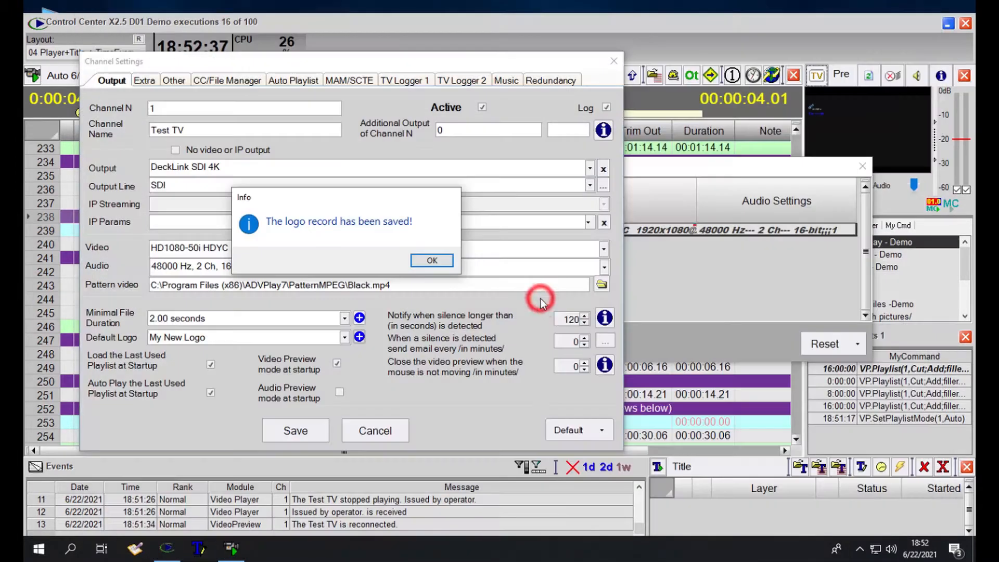
# - Save the channel settings with My New Logo and restart the player
pyautogui.click(434, 259)
pyautogui.click(302, 430)
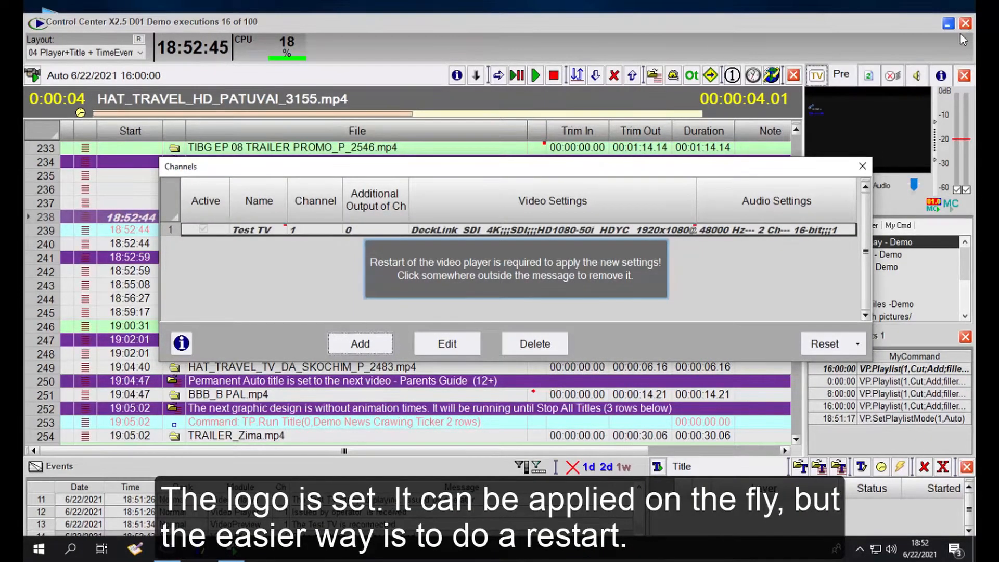
pyautogui.click(965, 23)
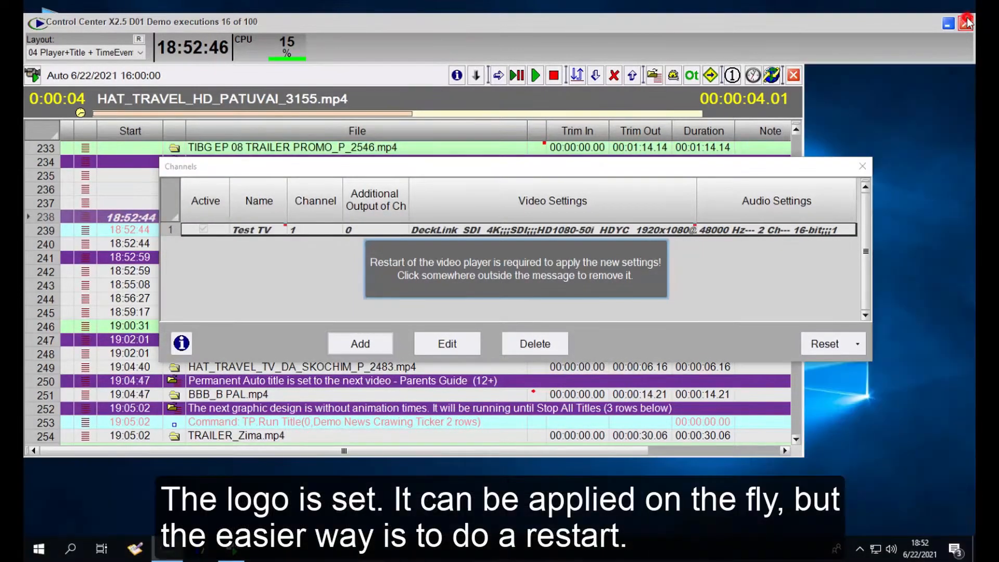
pyautogui.click(346, 456)
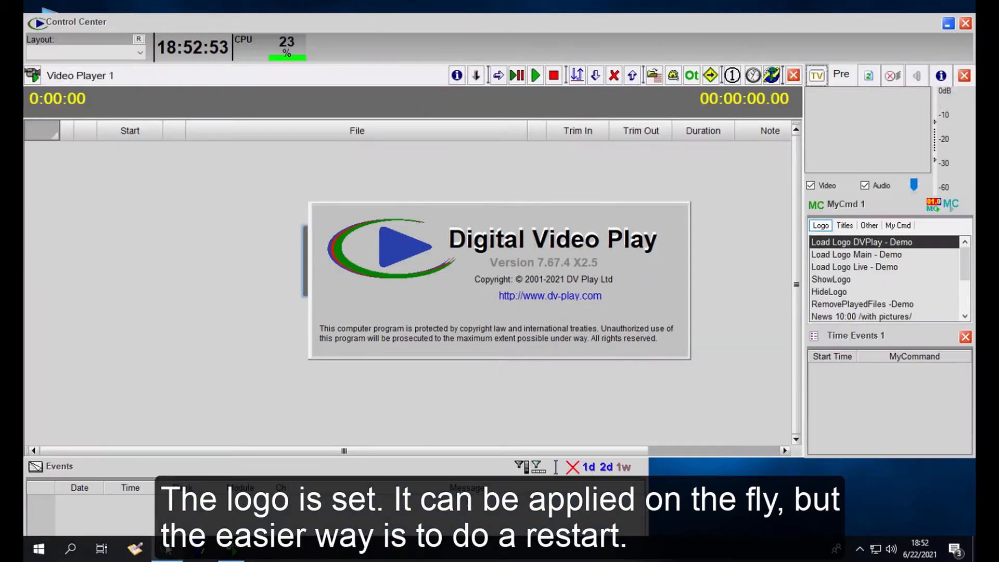
# - Start playback, then hide and re-show the logo with HideLogo and ShowLogo
pyautogui.click(534, 75)
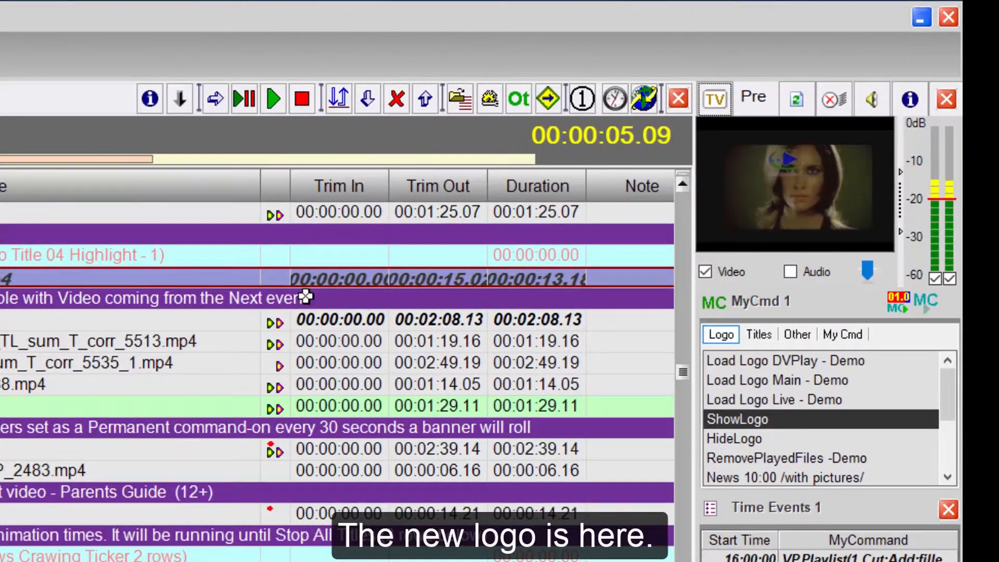
pyautogui.doubleClick(739, 438)
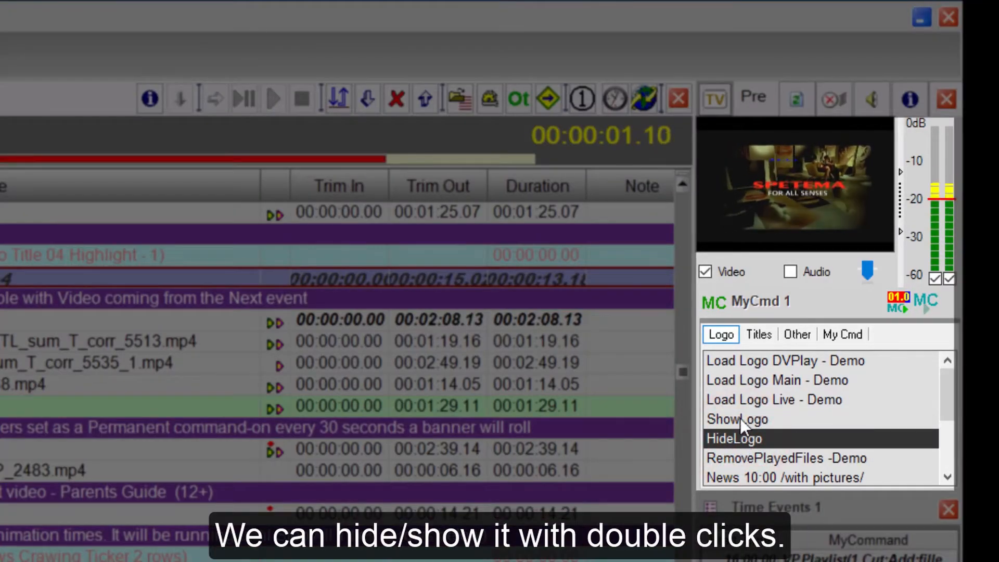
pyautogui.doubleClick(739, 416)
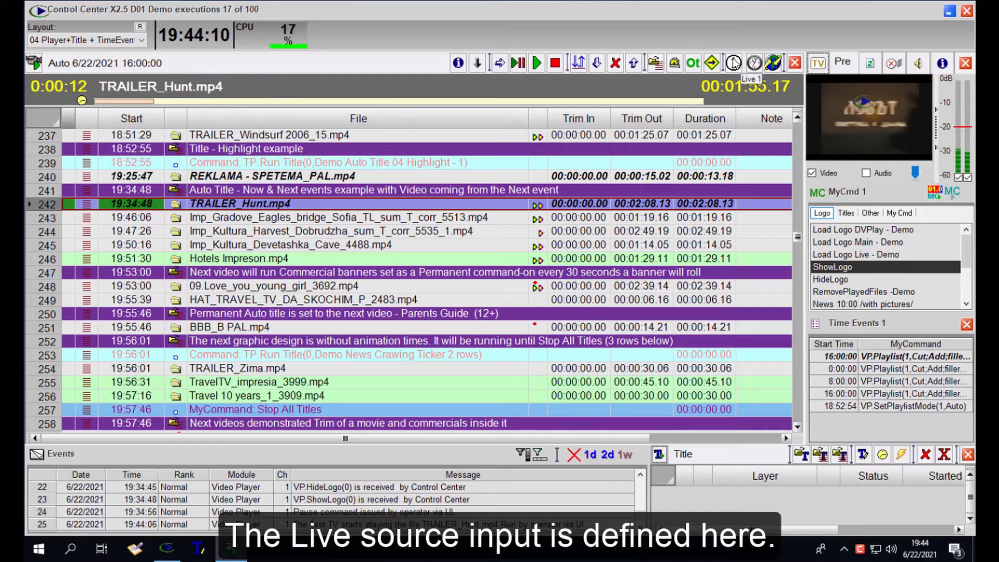
# - Set the Live 1 video input to DeckLink Mini Recorder 4K, initialised with 4K mode, and save
pyautogui.click(733, 63)
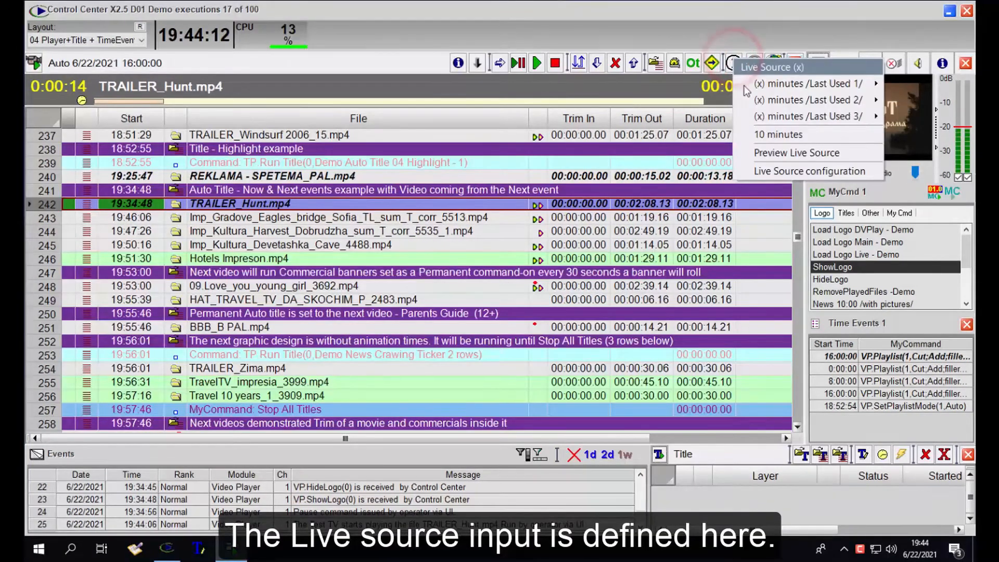
pyautogui.click(773, 173)
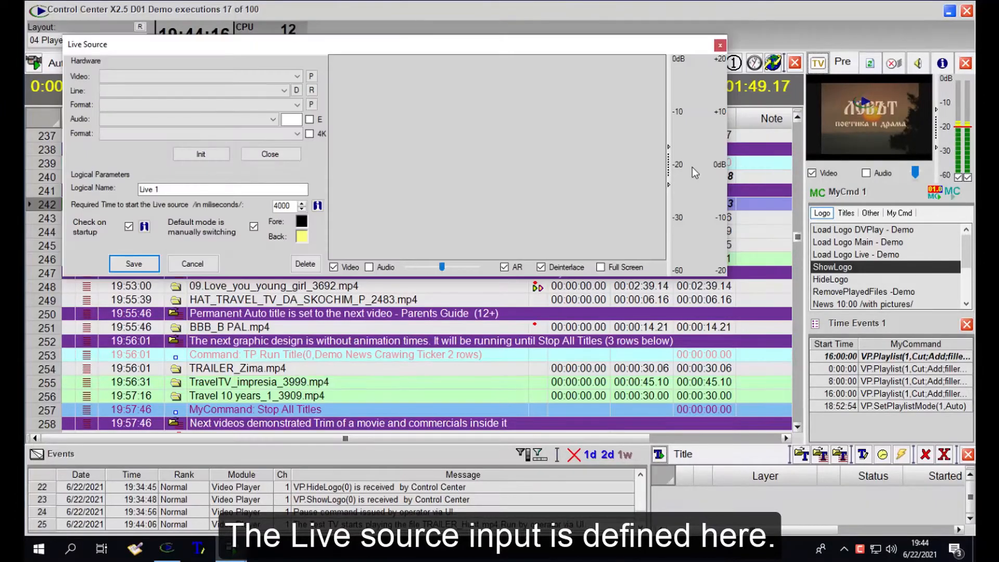
pyautogui.click(273, 78)
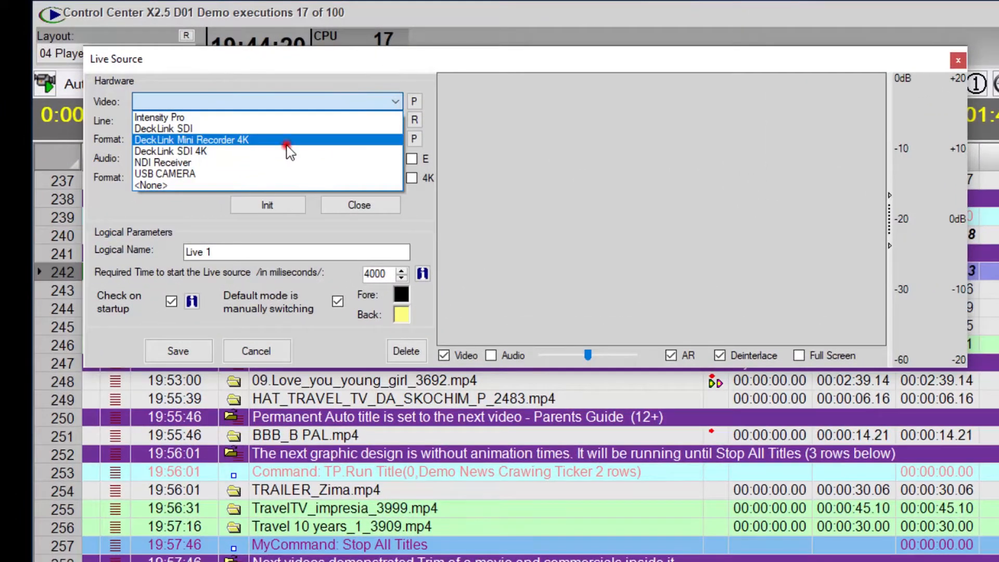
pyautogui.click(286, 142)
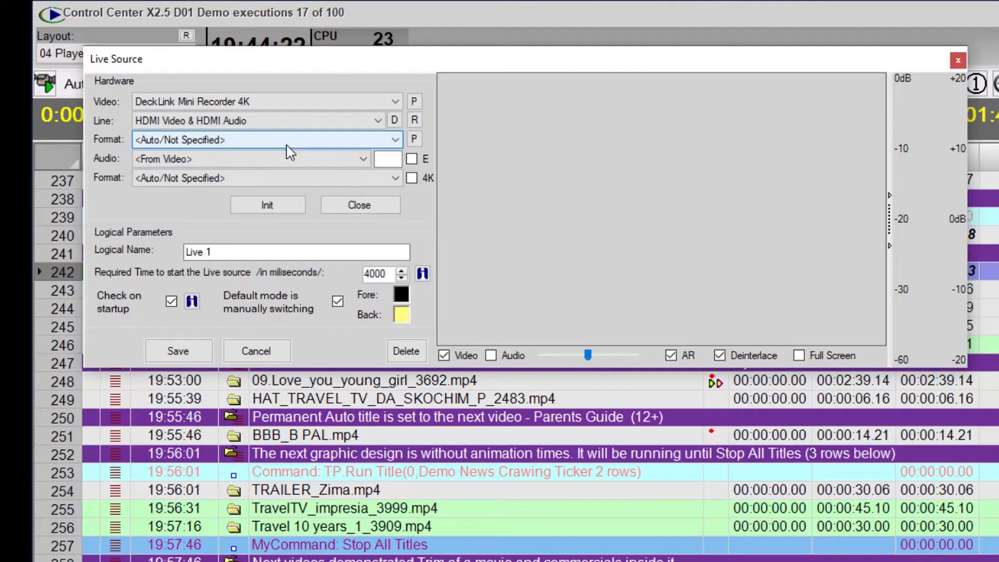
pyautogui.click(279, 205)
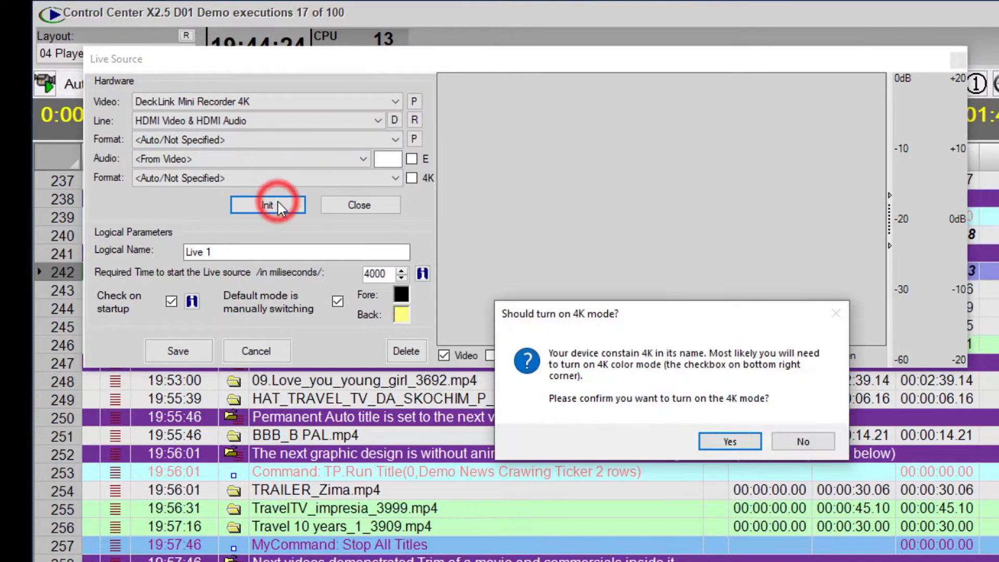
pyautogui.click(731, 440)
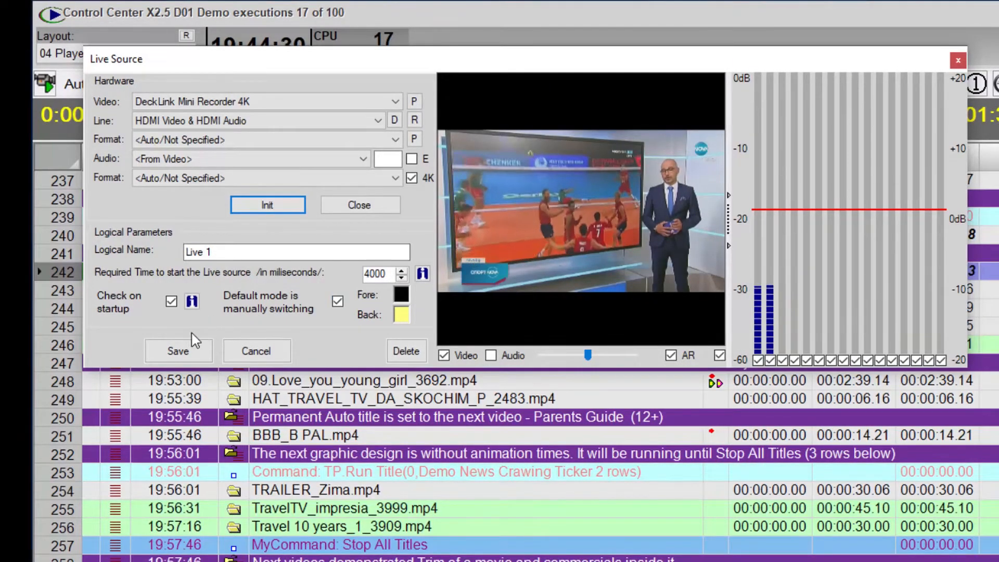
pyautogui.click(188, 351)
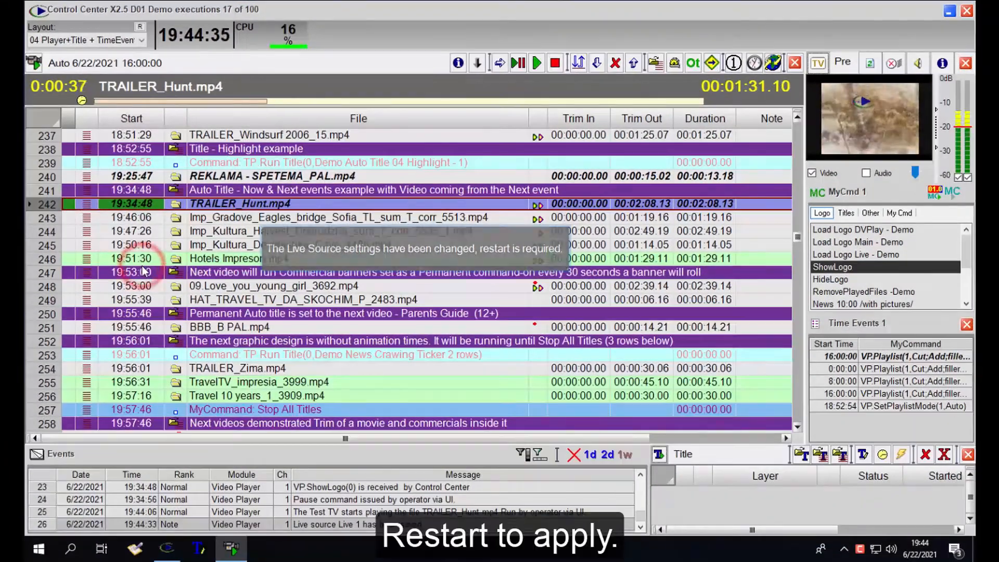
pyautogui.click(213, 219)
# - Restart the player after stopping the broadcast, and select the Double Crawl Start command row
pyautogui.click(965, 11)
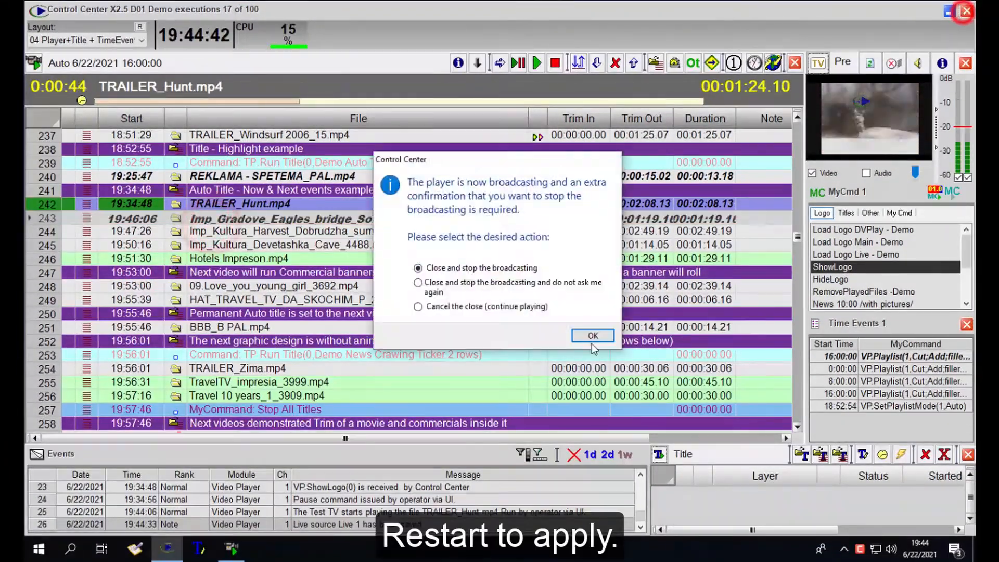
pyautogui.click(589, 335)
pyautogui.click(177, 552)
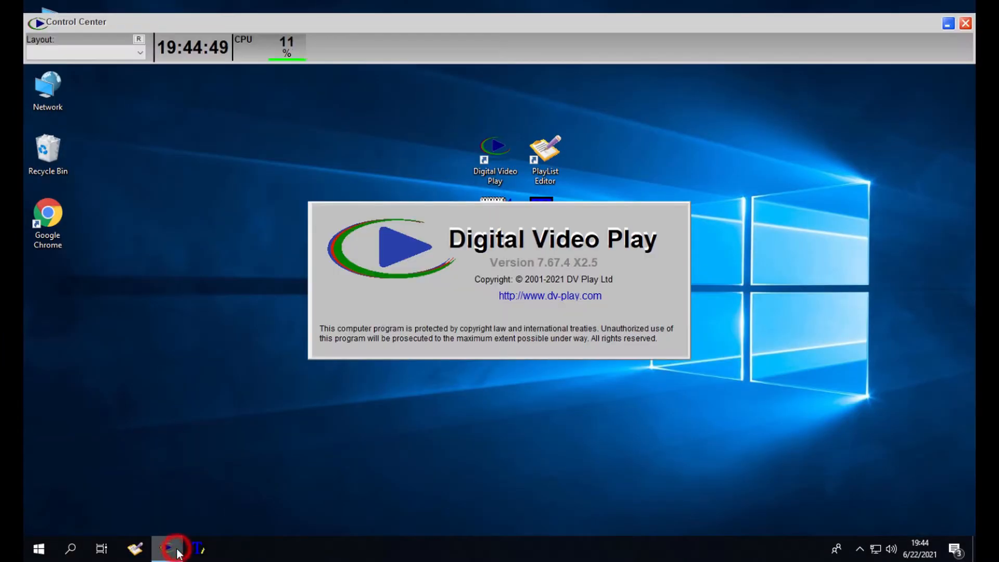
pyautogui.click(287, 25)
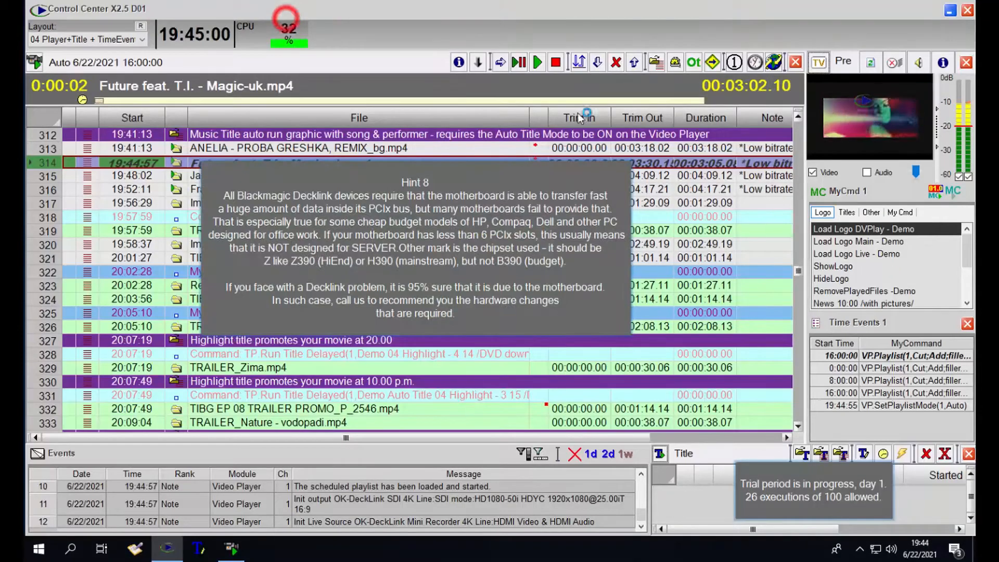
pyautogui.click(670, 269)
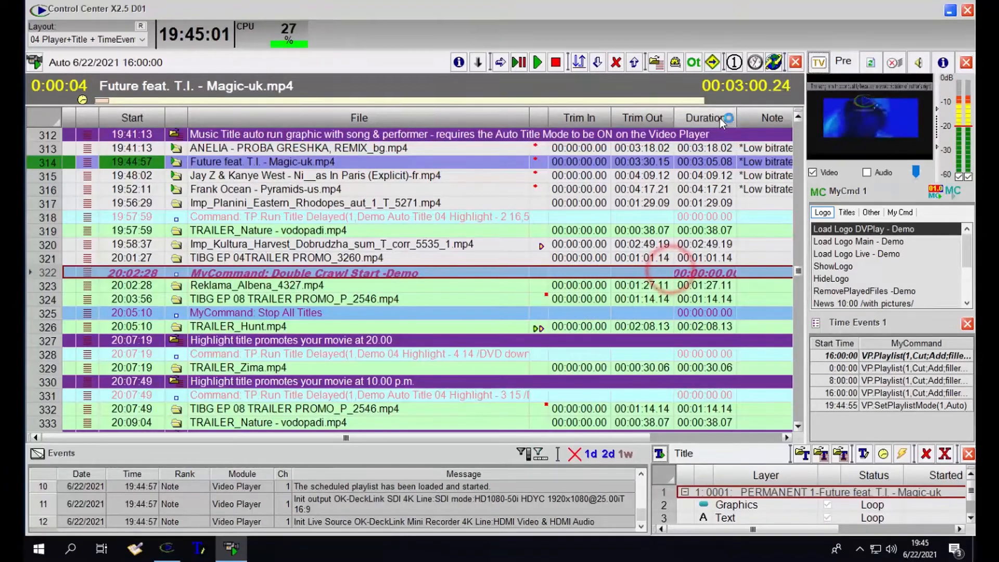
# - Insert a 10-minute Live 1 entry after the currently playing clip
pyautogui.click(260, 86)
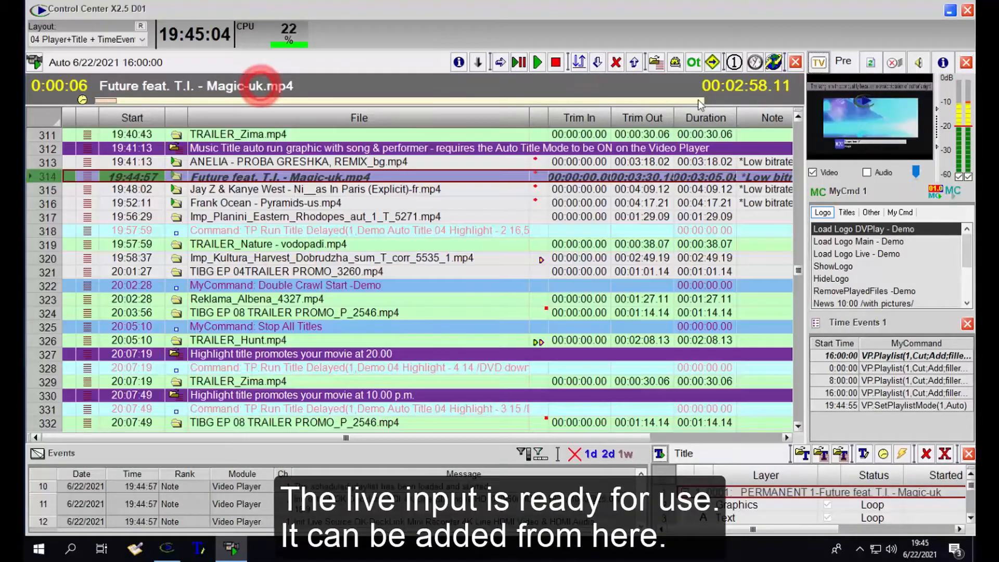
pyautogui.click(734, 61)
pyautogui.click(756, 135)
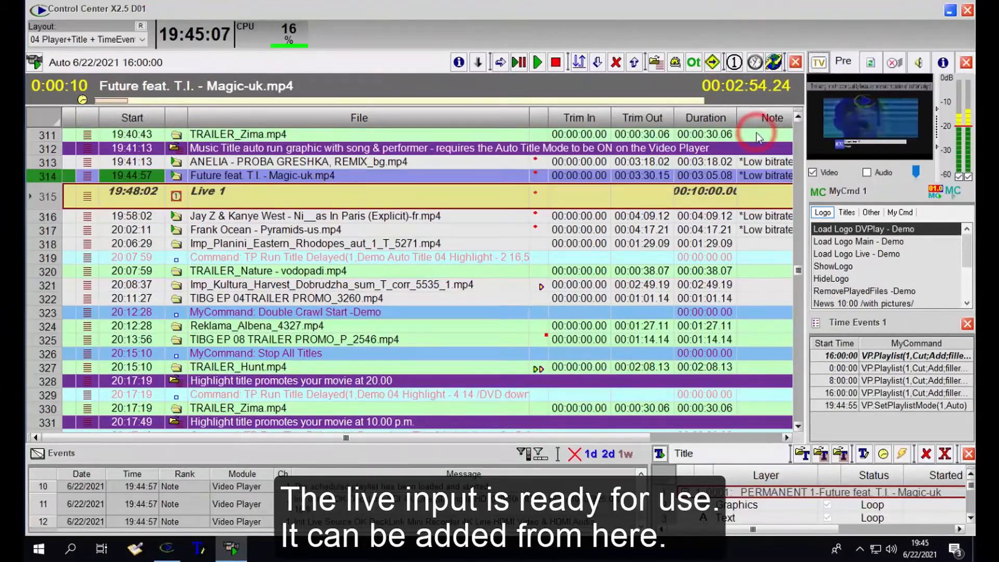
# - Put Live 1 on air, then end it early and play the next music clip
pyautogui.click(499, 62)
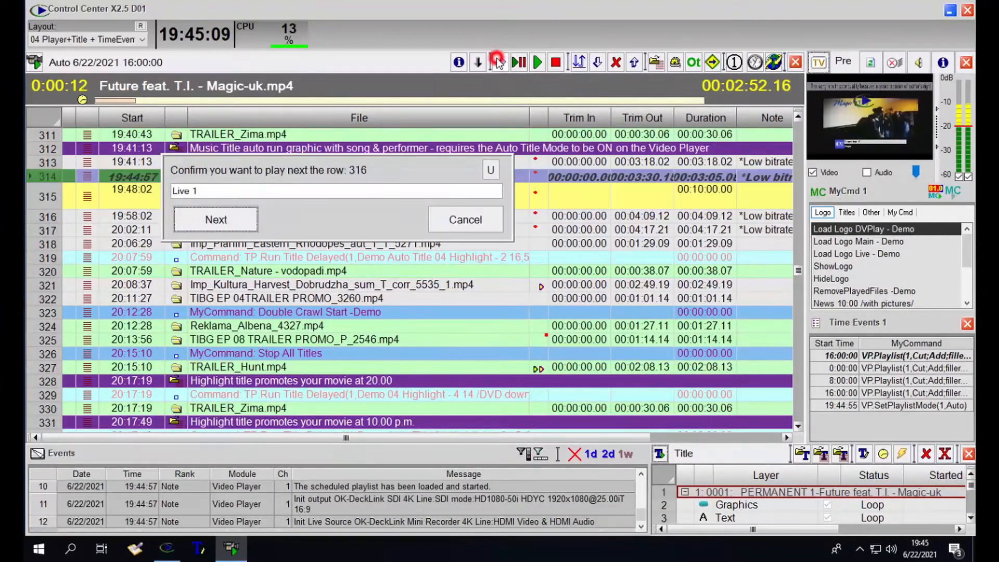
pyautogui.click(221, 224)
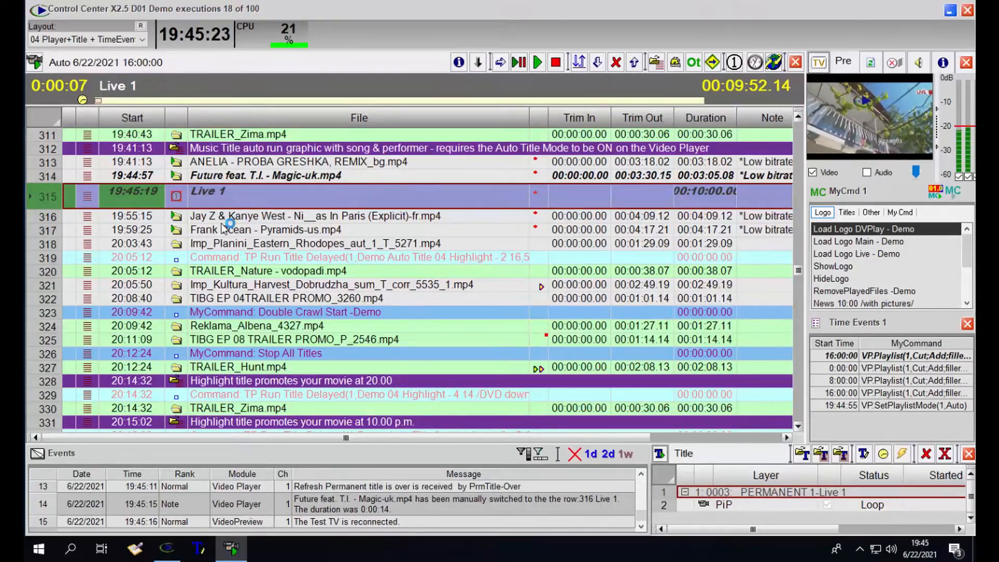
pyautogui.click(501, 63)
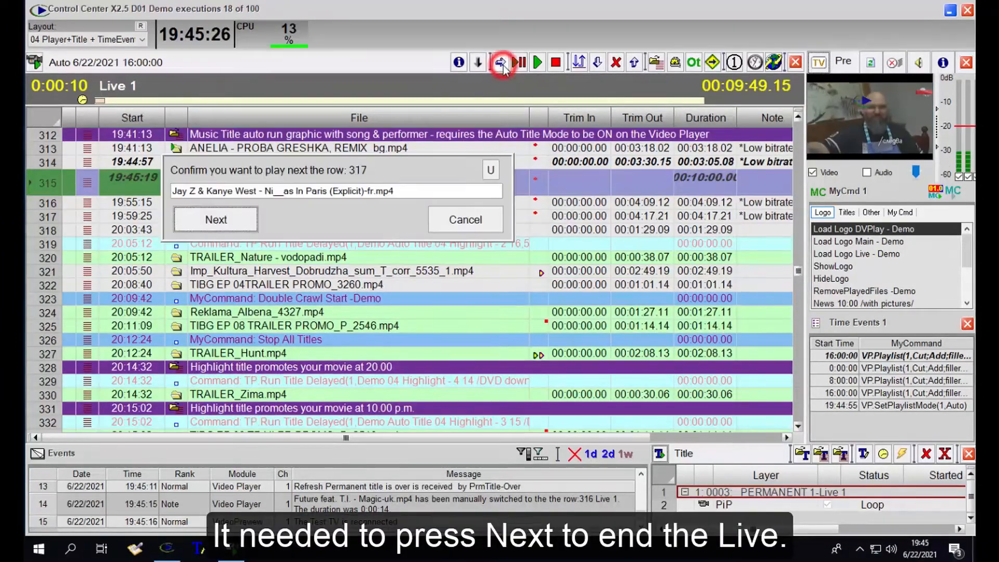
pyautogui.click(207, 223)
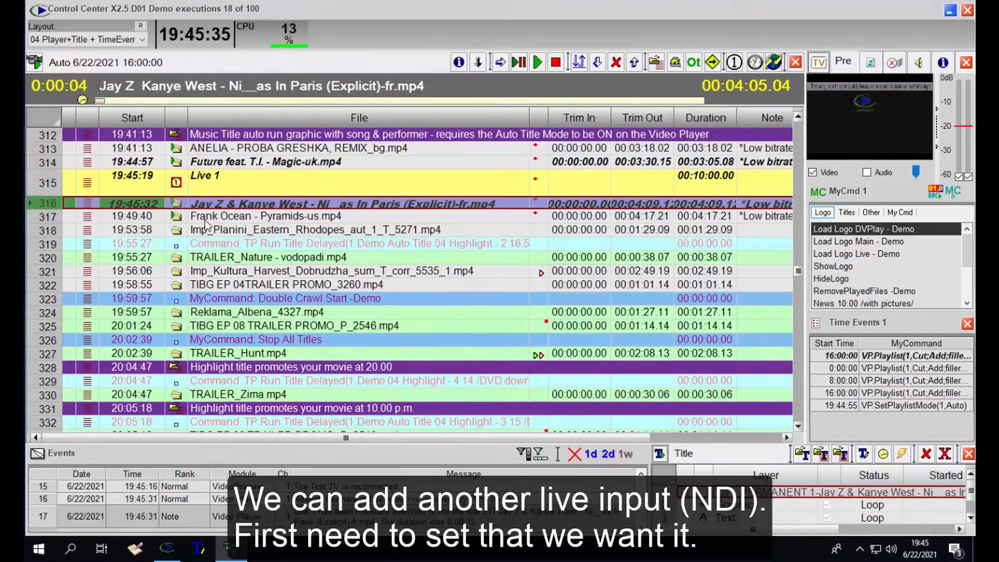
# - Enable Show Live 2 in channel 1's Extra output settings and save
pyautogui.click(36, 63)
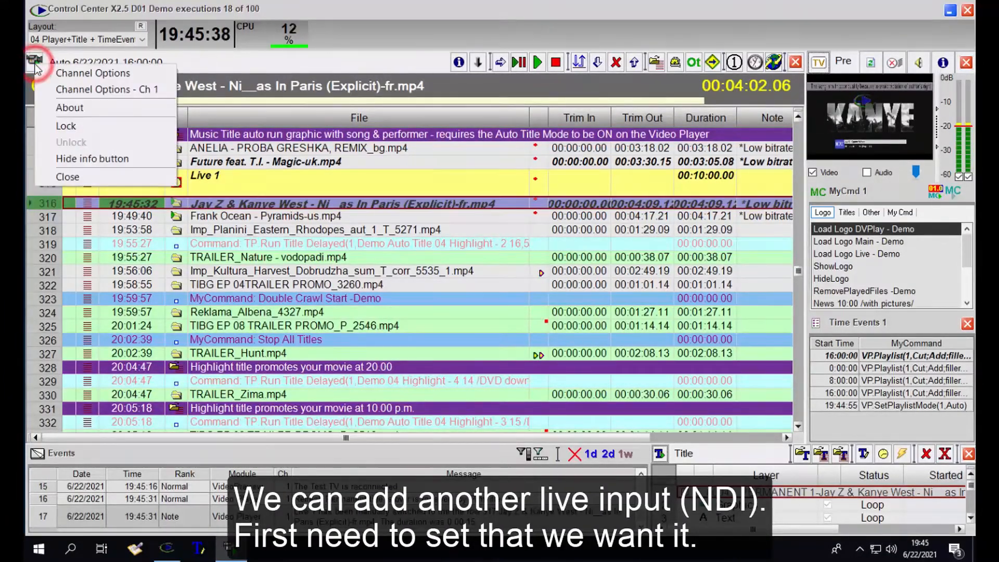
pyautogui.click(99, 89)
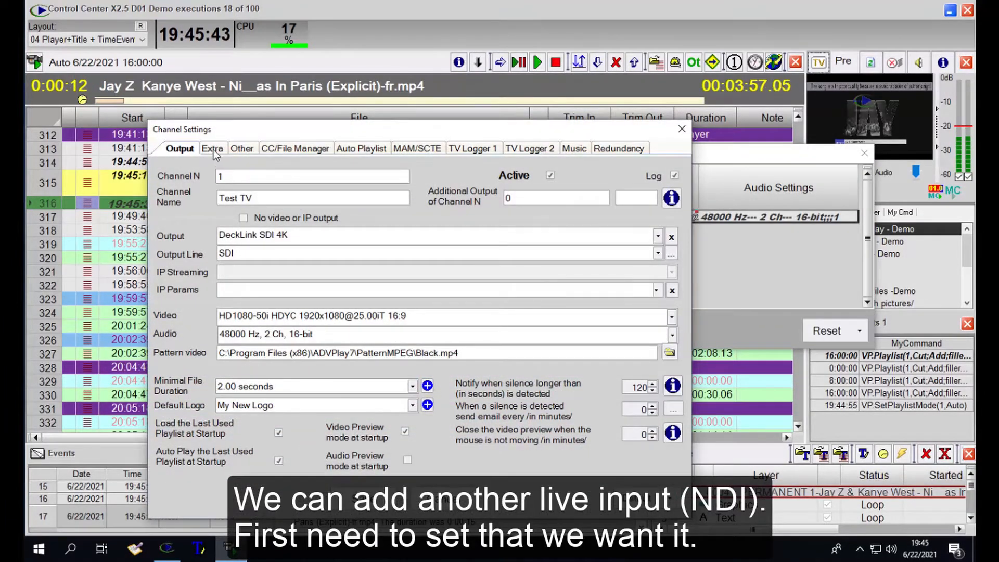
pyautogui.click(213, 150)
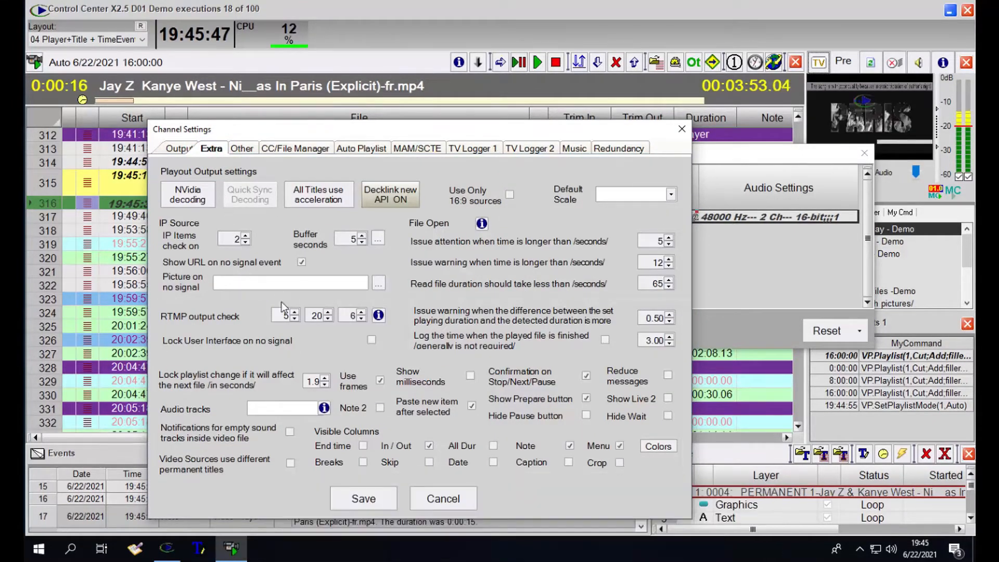
pyautogui.click(654, 399)
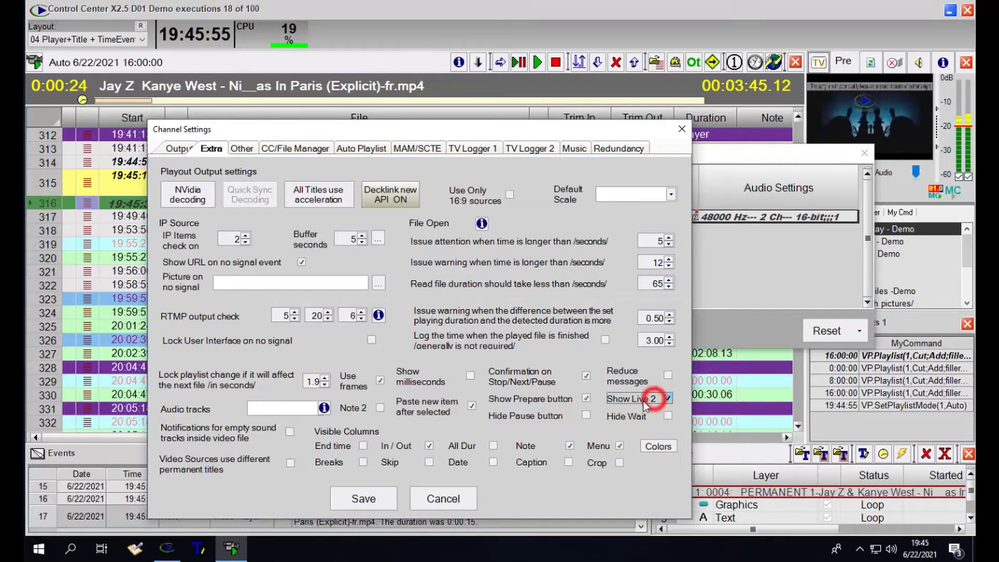
pyautogui.click(363, 499)
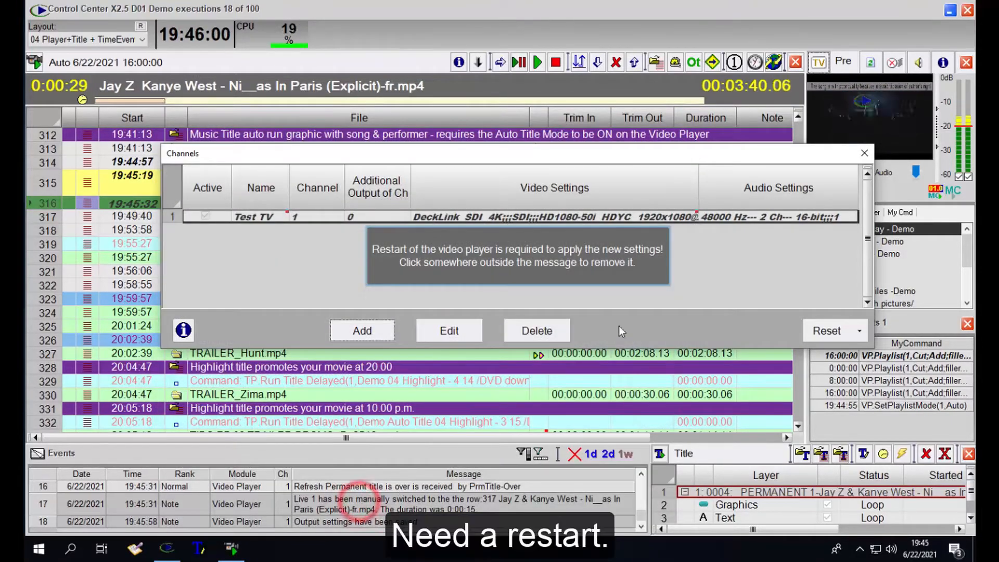
pyautogui.click(359, 501)
# - Restart Control Center after stopping the broadcast, and open the Live 2 source configuration
pyautogui.click(967, 10)
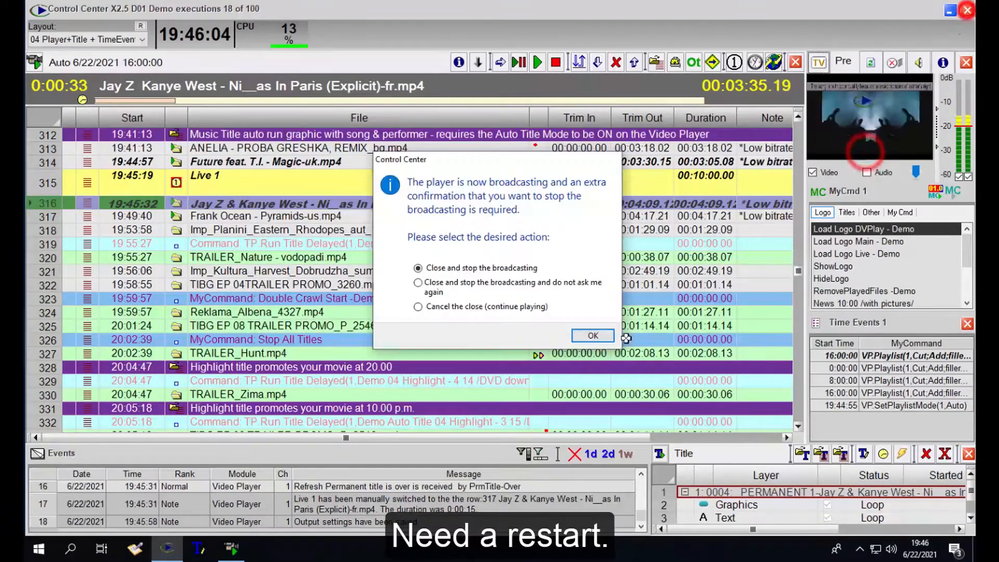
pyautogui.click(593, 334)
pyautogui.click(167, 547)
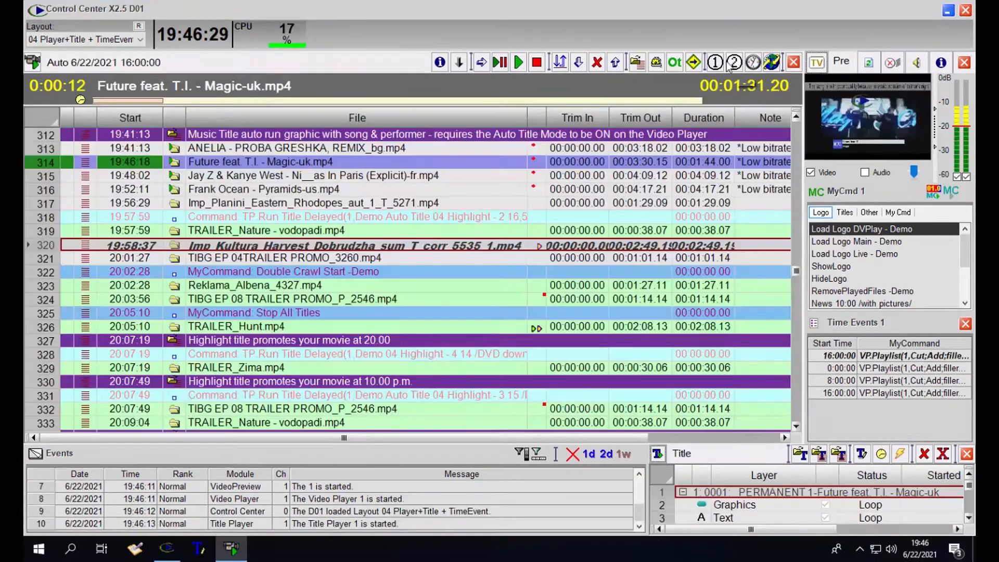
pyautogui.click(734, 62)
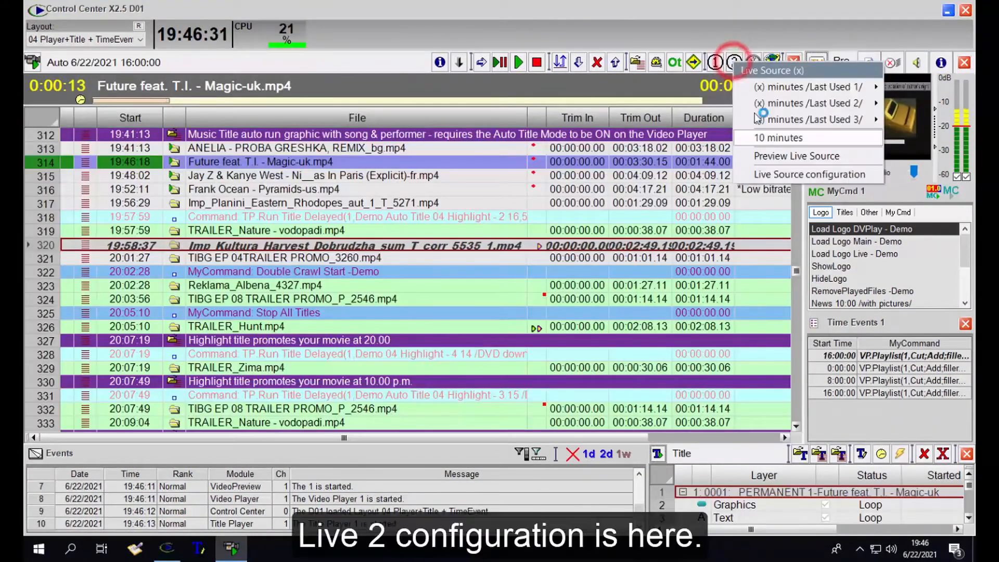
pyautogui.click(801, 176)
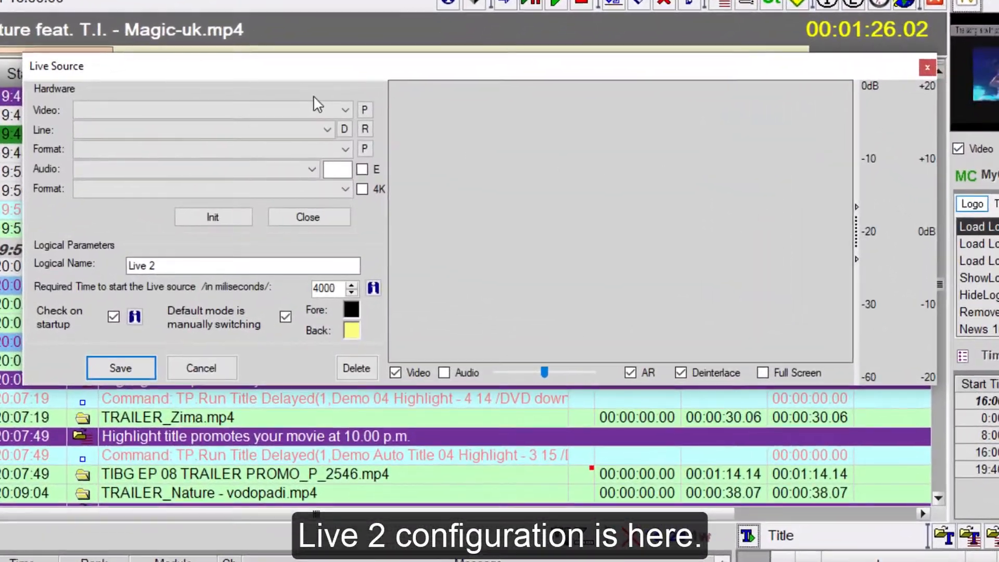
# - Choose NDI Receiver as the Live 2 video input and allow its firewall access, including private networks
pyautogui.click(319, 119)
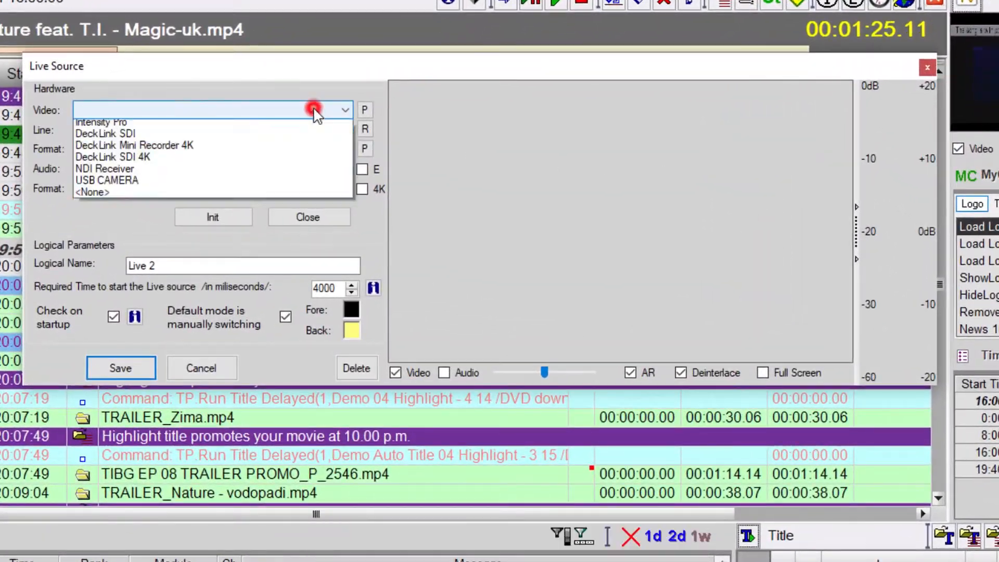
pyautogui.click(185, 175)
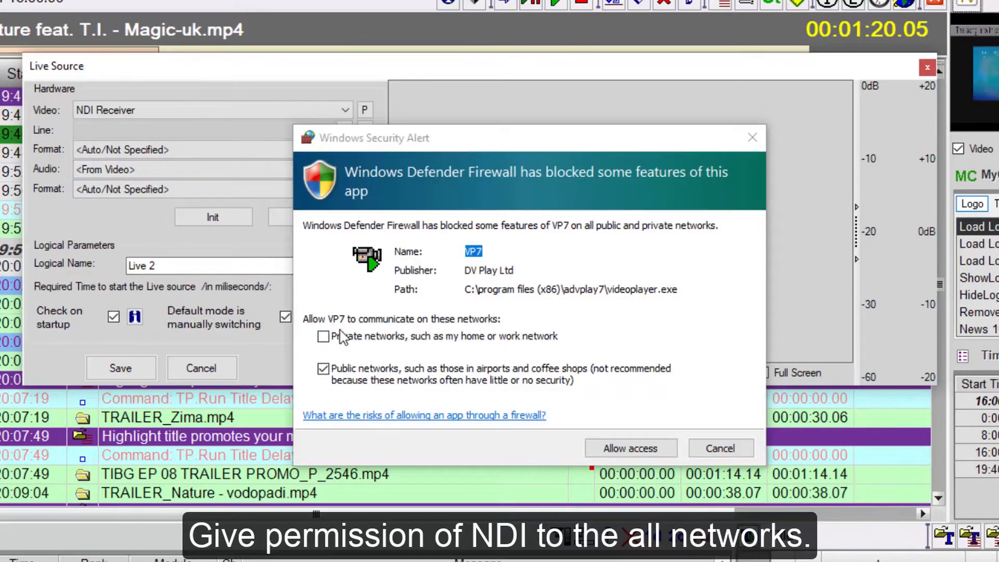
pyautogui.click(339, 336)
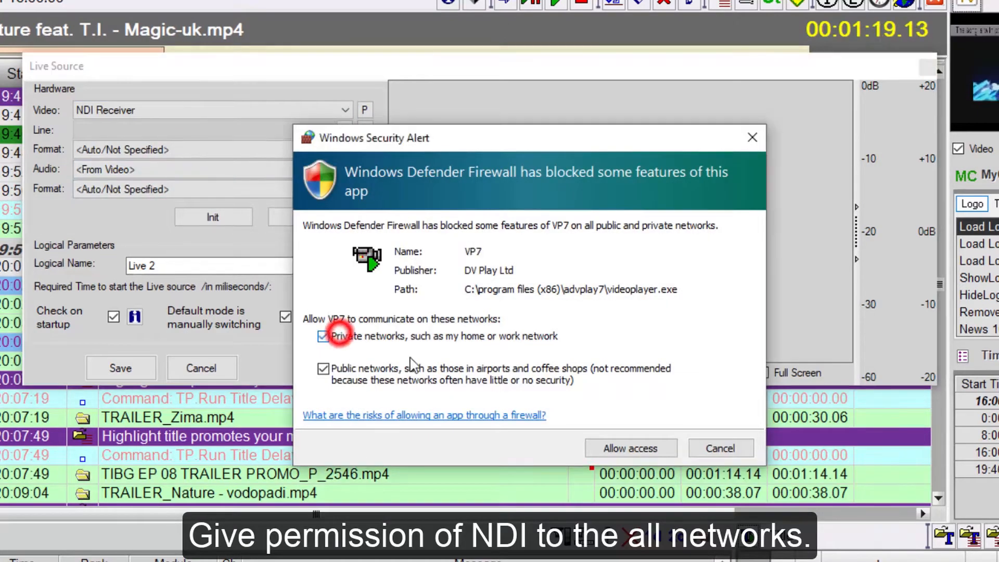
pyautogui.click(645, 448)
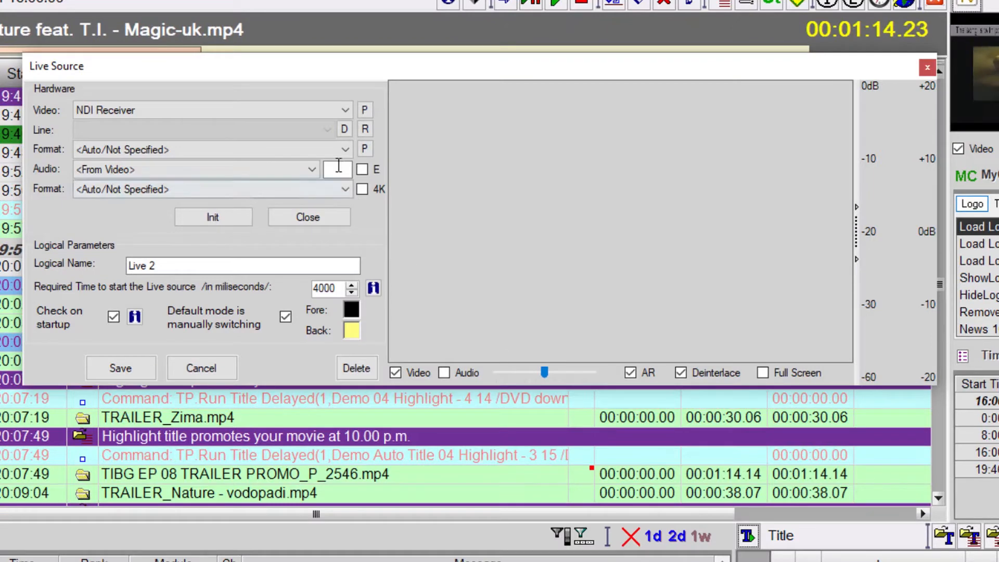
# - Select the D02_SLAVE NDI line and save, accepting a 7-second NDI start time
pyautogui.click(365, 130)
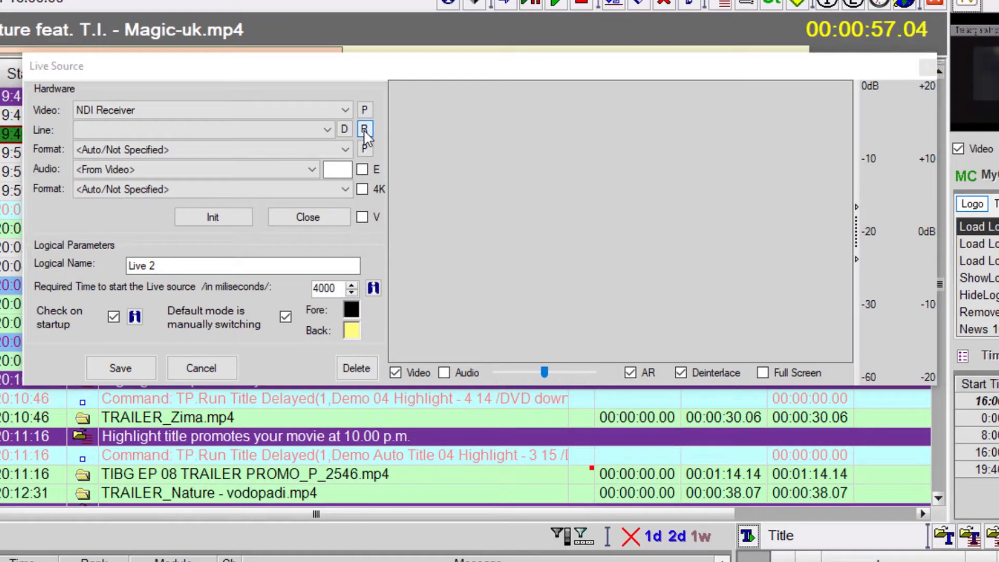
pyautogui.click(364, 130)
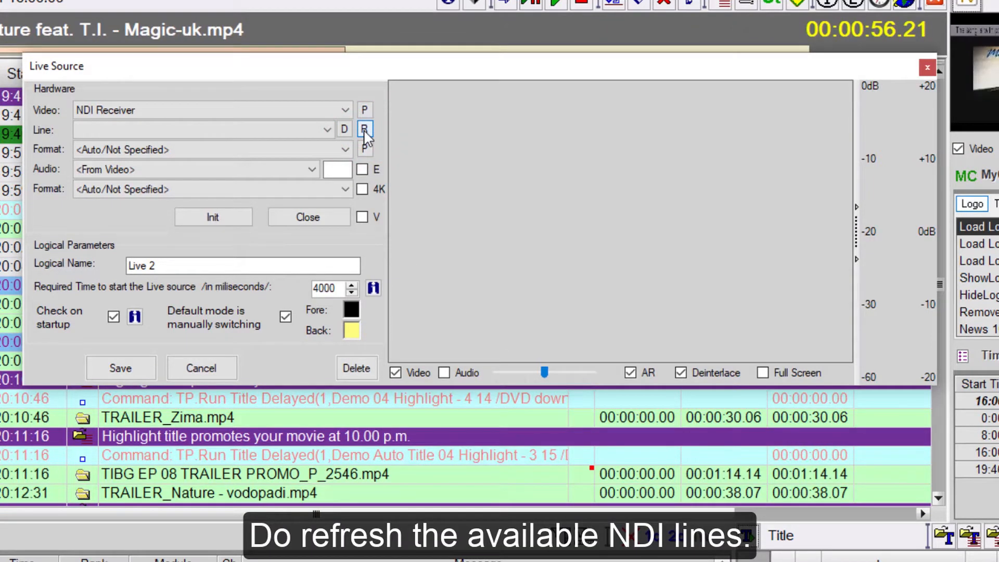
pyautogui.click(327, 129)
pyautogui.click(260, 148)
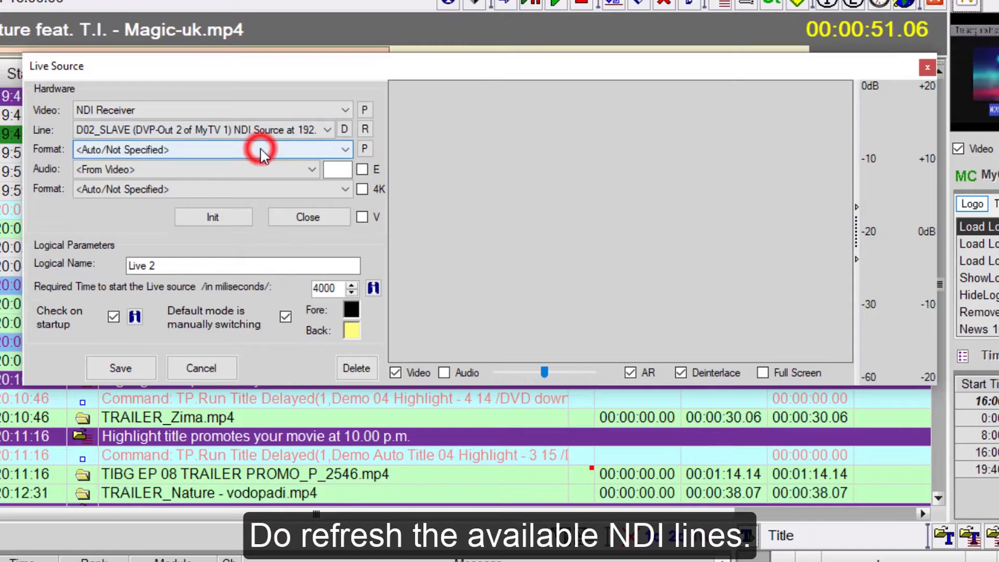
pyautogui.click(108, 367)
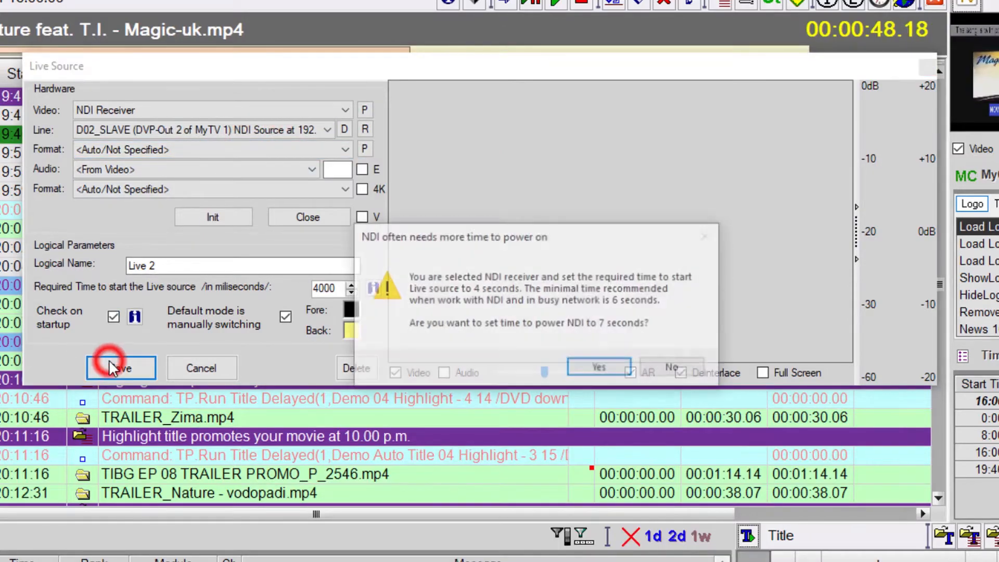
pyautogui.click(597, 369)
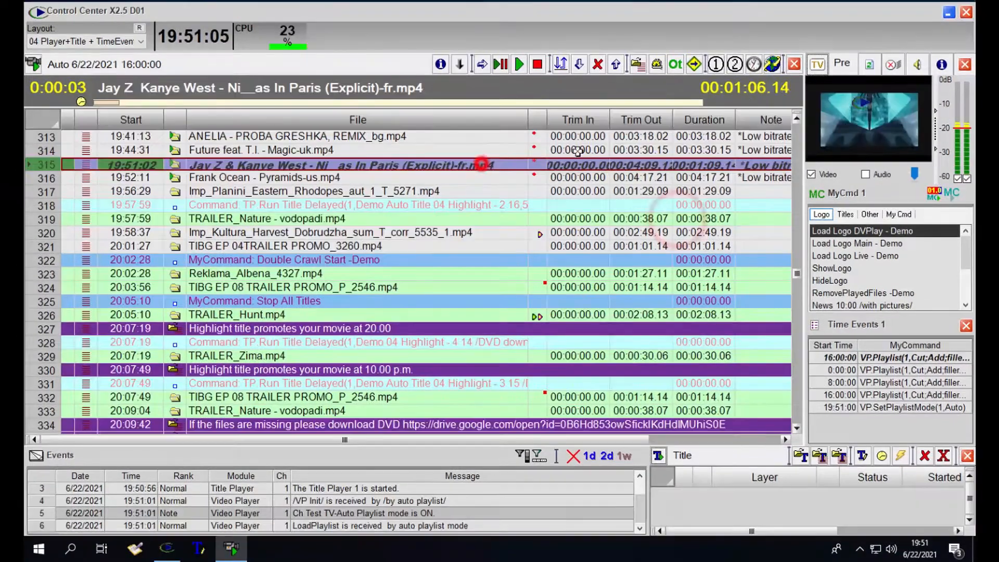
# - Insert a 10-minute Live 2 item after the Jay Z row and play it next
pyautogui.click(482, 164)
pyautogui.click(735, 64)
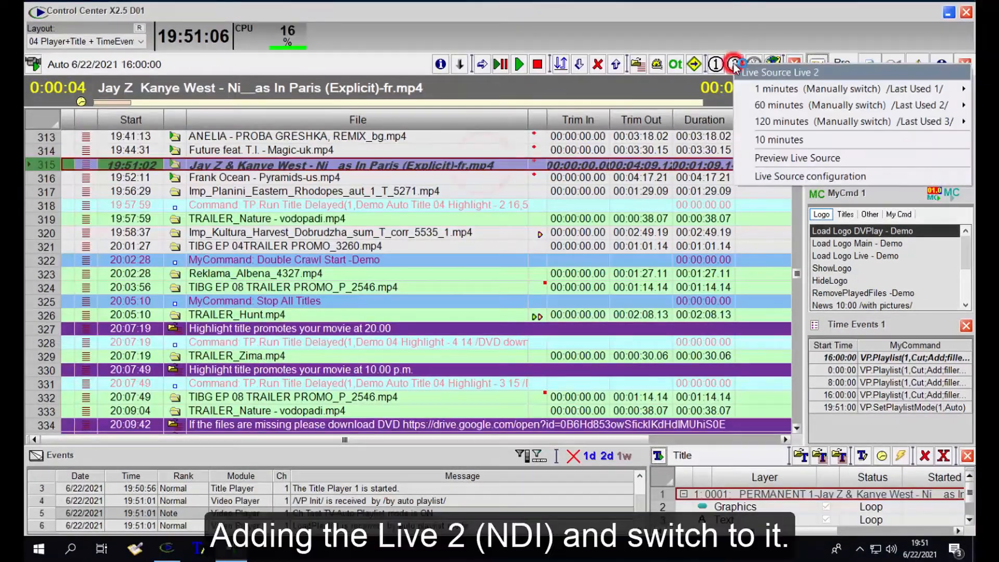
pyautogui.click(757, 136)
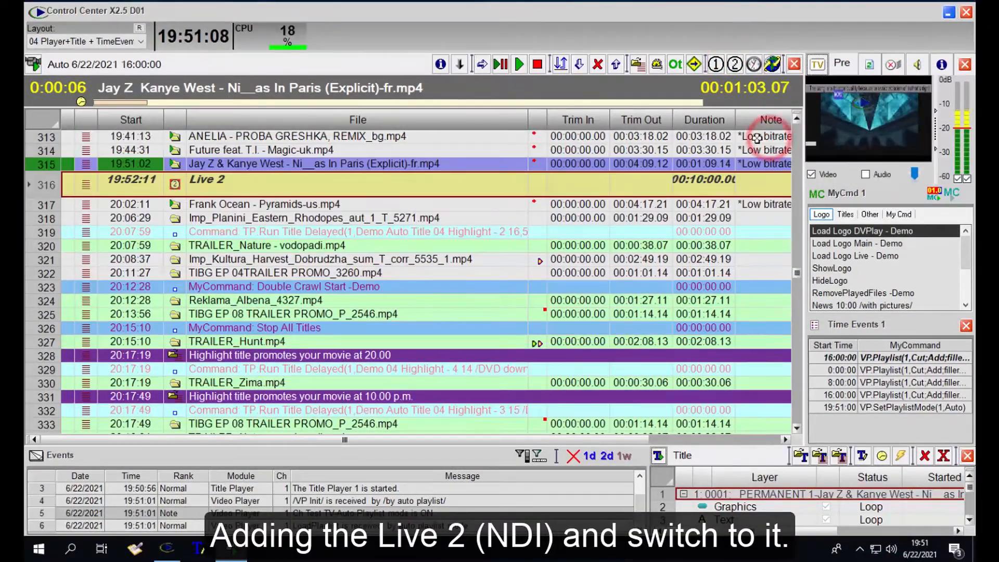
pyautogui.click(481, 64)
pyautogui.click(214, 221)
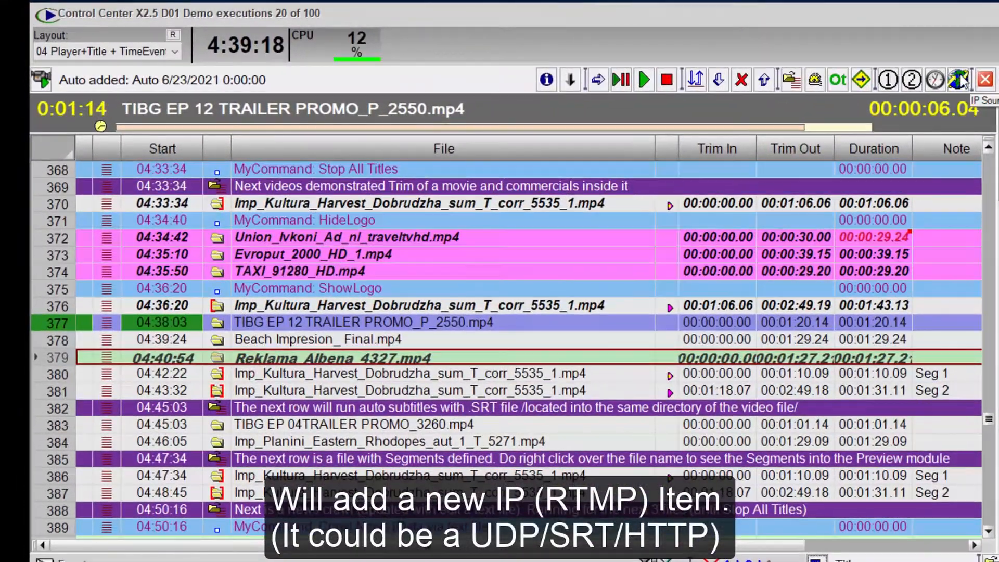
# - Add a new IP source 'RTMP Sofia 5' with URL rtmp://83.222.173.39:62222/live/test5
pyautogui.click(775, 64)
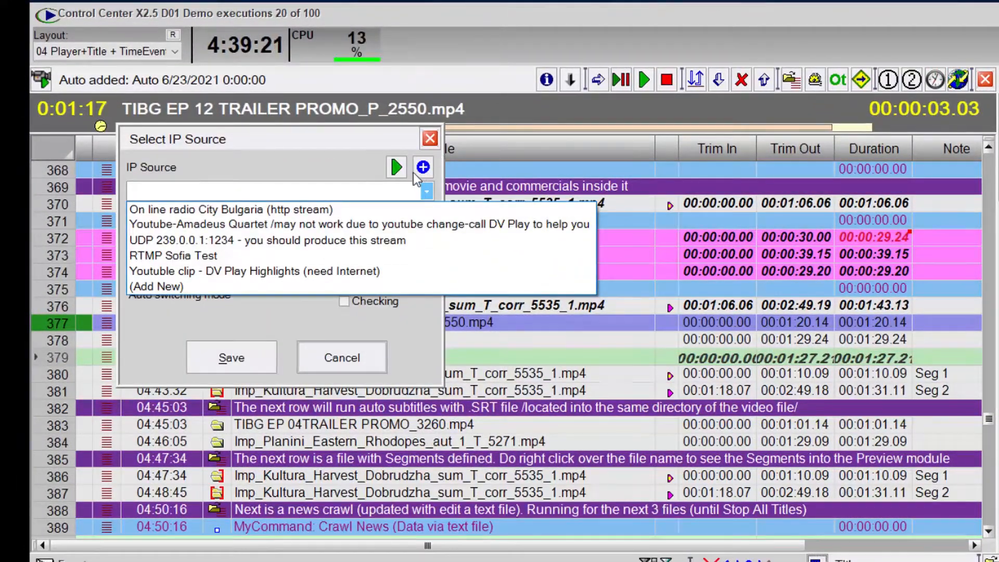
pyautogui.click(350, 169)
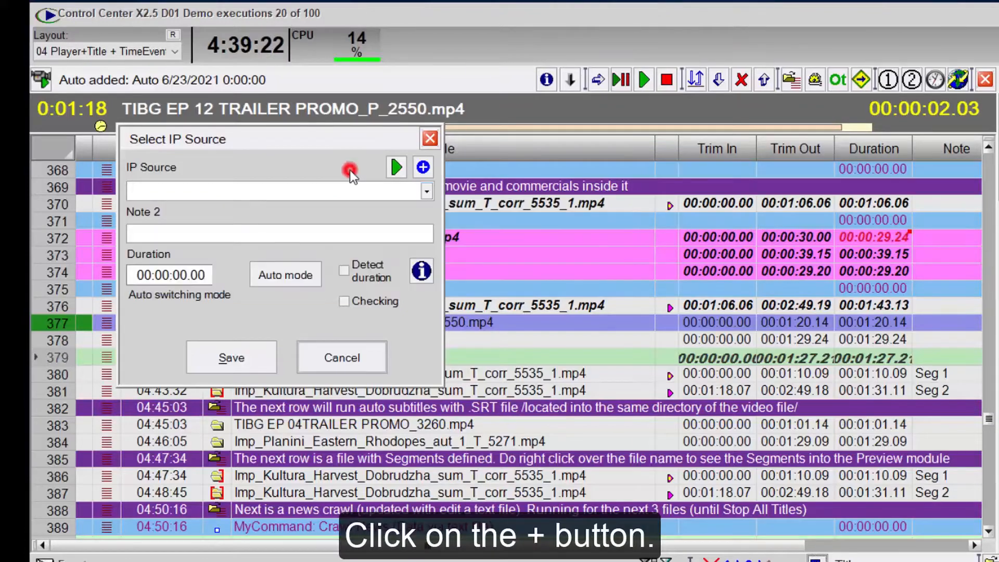
pyautogui.click(424, 167)
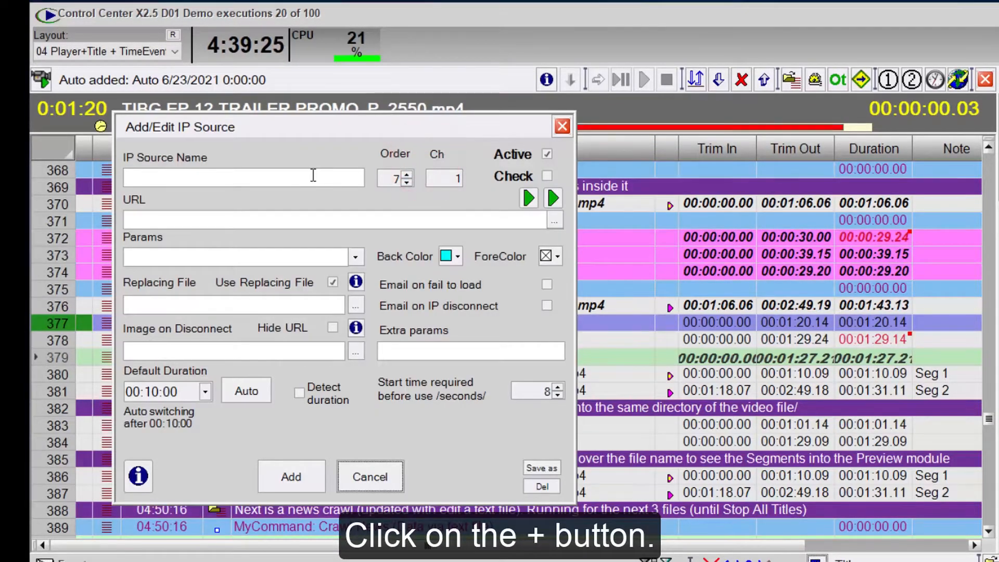
pyautogui.click(271, 179)
pyautogui.write('RTMP')
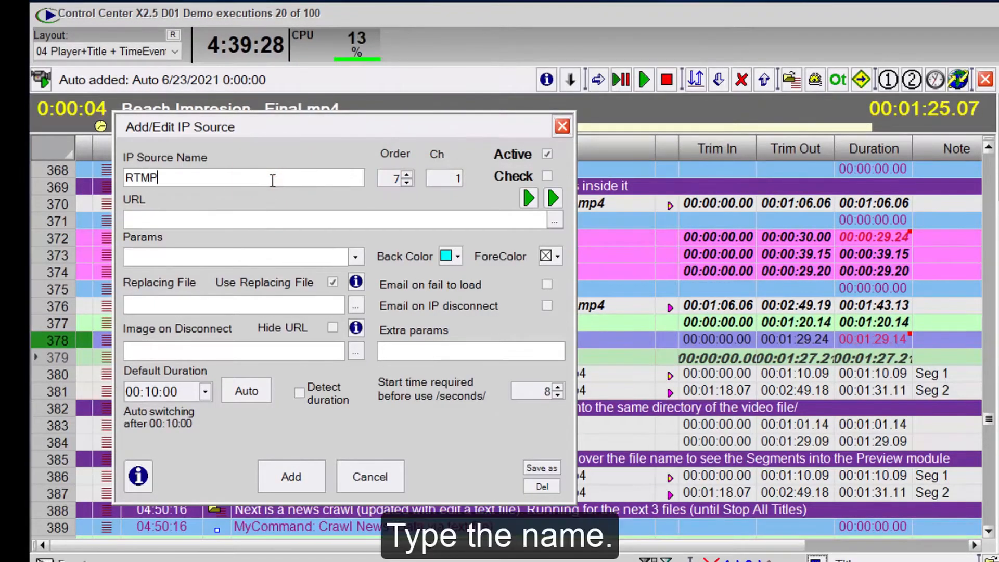
pyautogui.write(' Sofia 5')
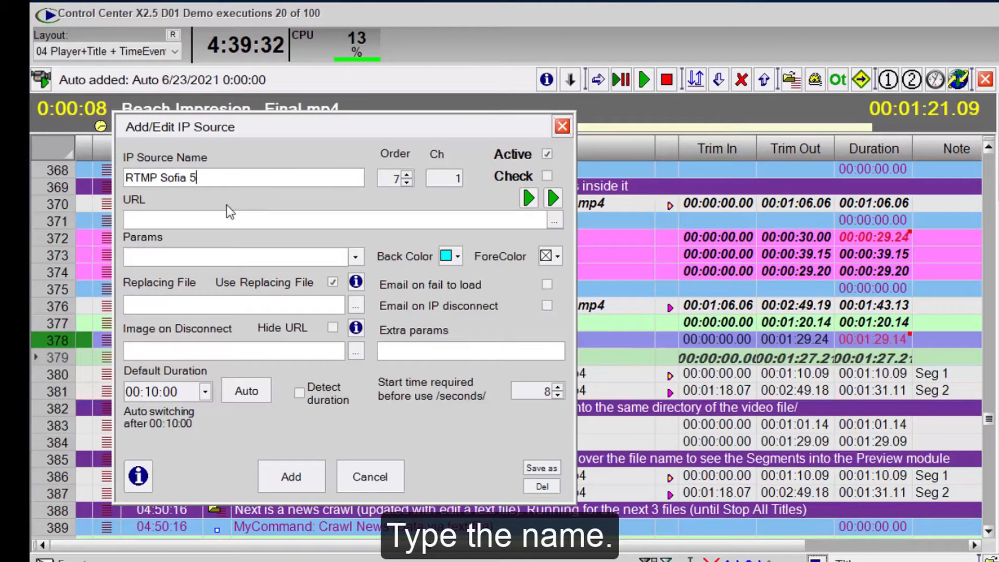
pyautogui.click(205, 219)
pyautogui.write('rtmp://83.222.173.39:62222/live/testX')
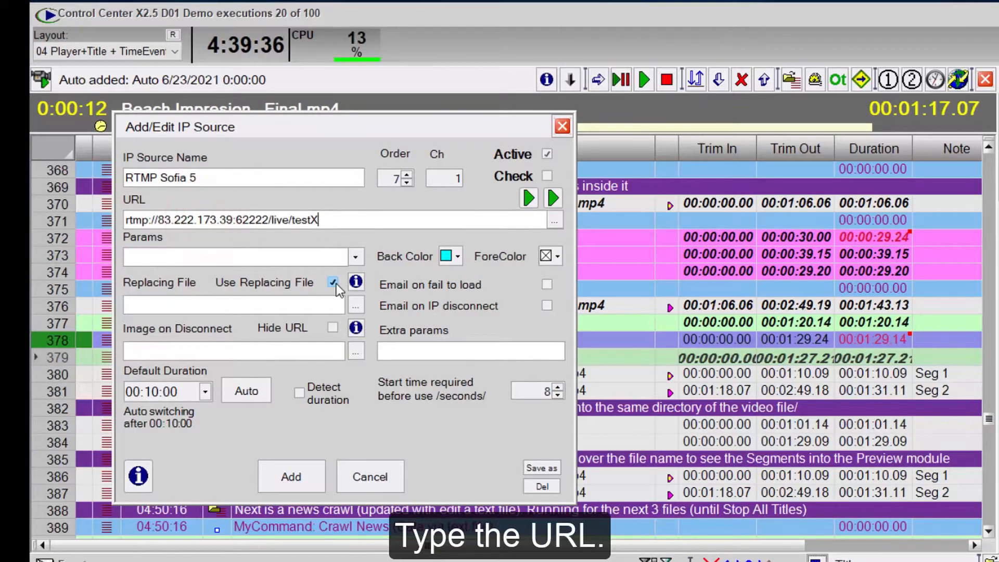
pyautogui.press('BackSpace')
pyautogui.write('5')
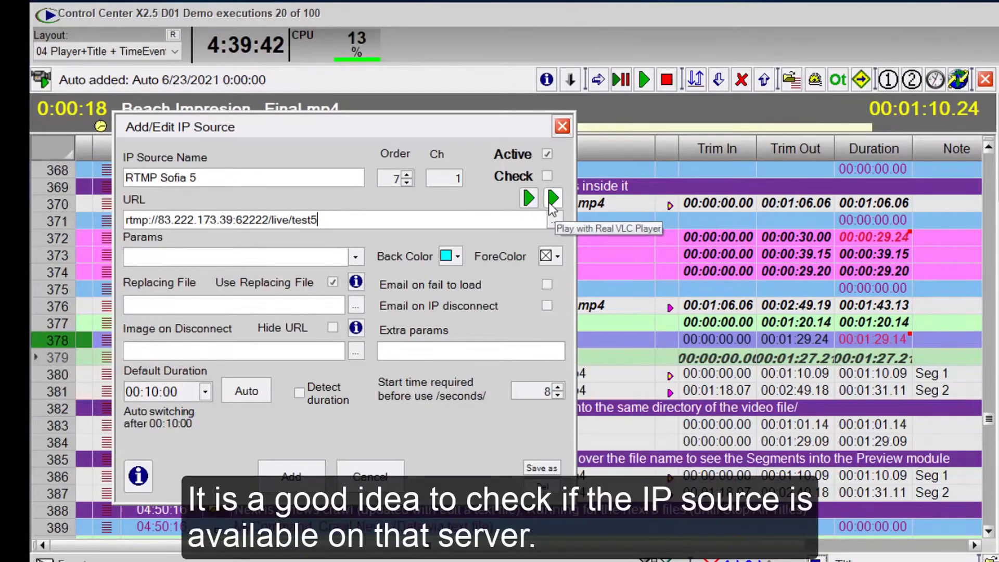
# - Test-play the RTMP stream in VLC, then close the VLC preview
pyautogui.click(552, 200)
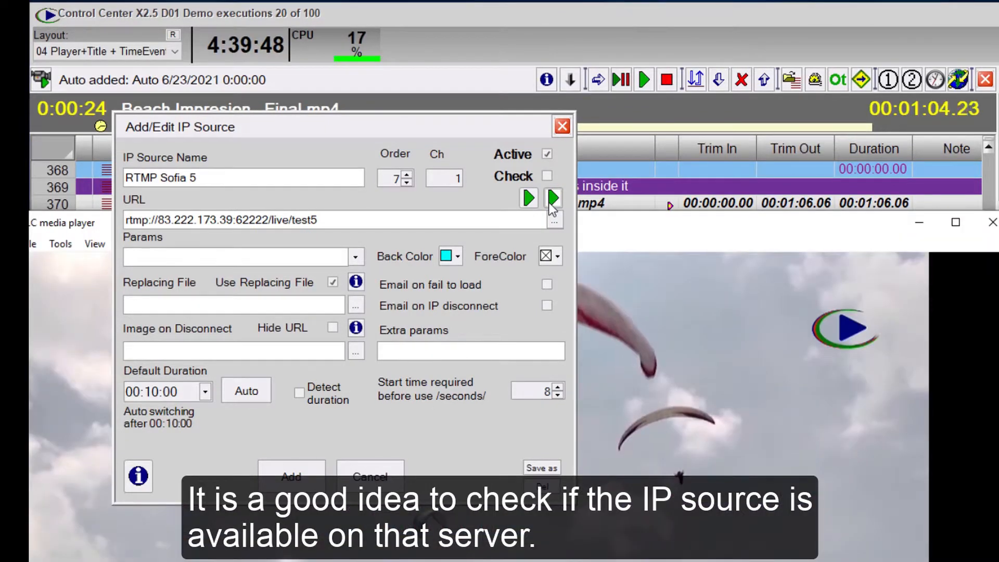
pyautogui.moveTo(840, 226); pyautogui.dragTo(830, 189)
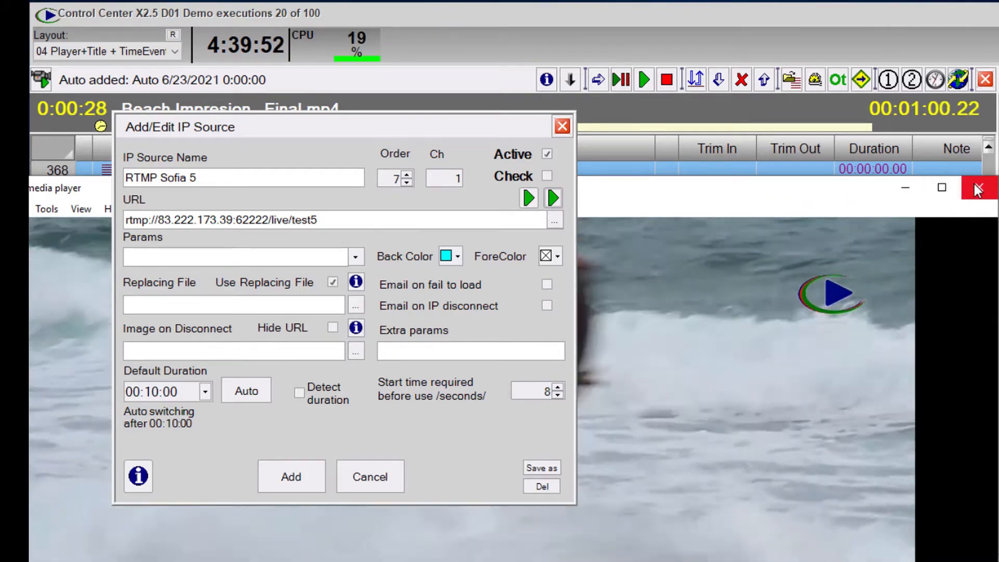
pyautogui.click(976, 189)
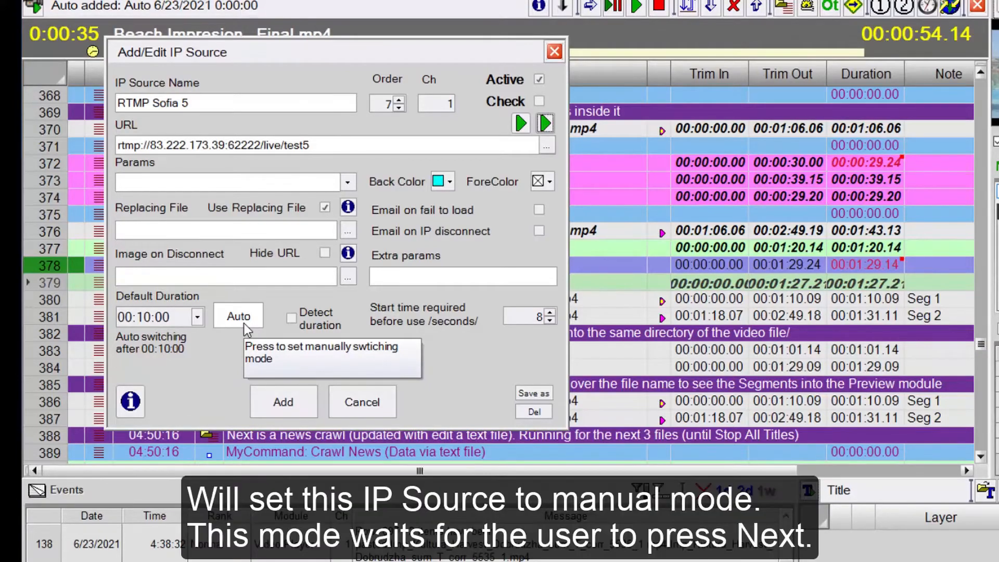
# - Set RTMP Sofia 5 to manual switching and insert it with a 00:00:30 duration
pyautogui.click(244, 321)
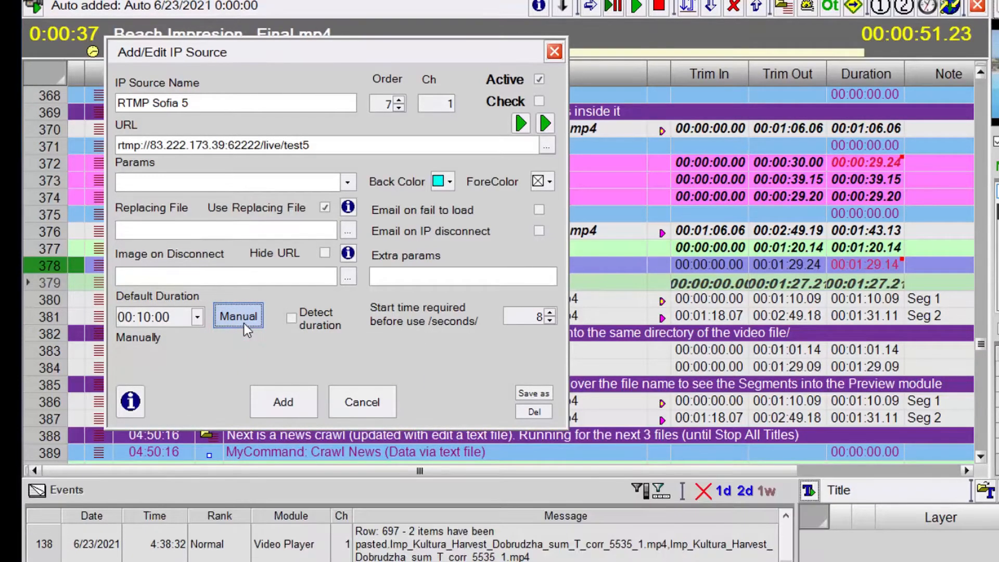
pyautogui.click(273, 404)
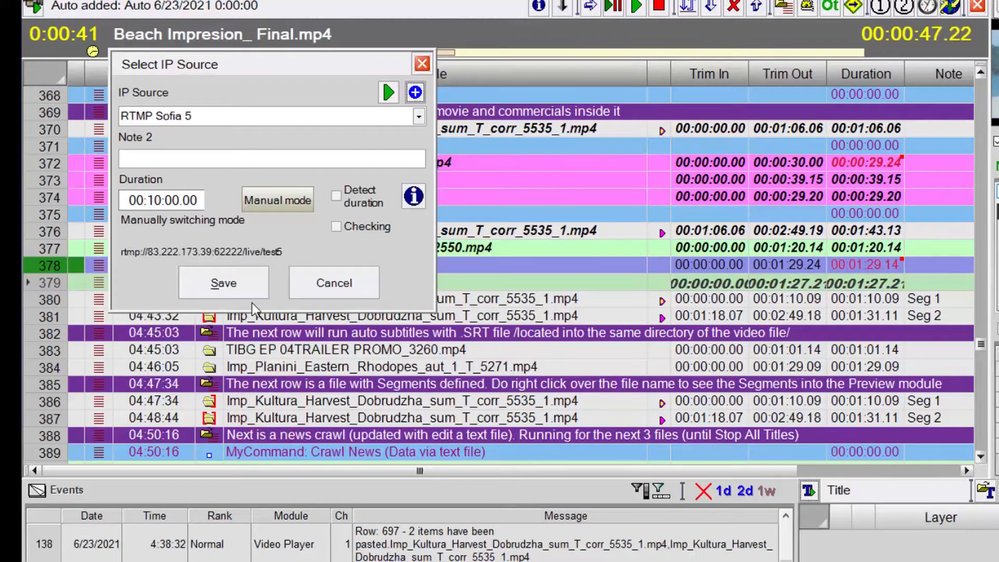
pyautogui.click(171, 200)
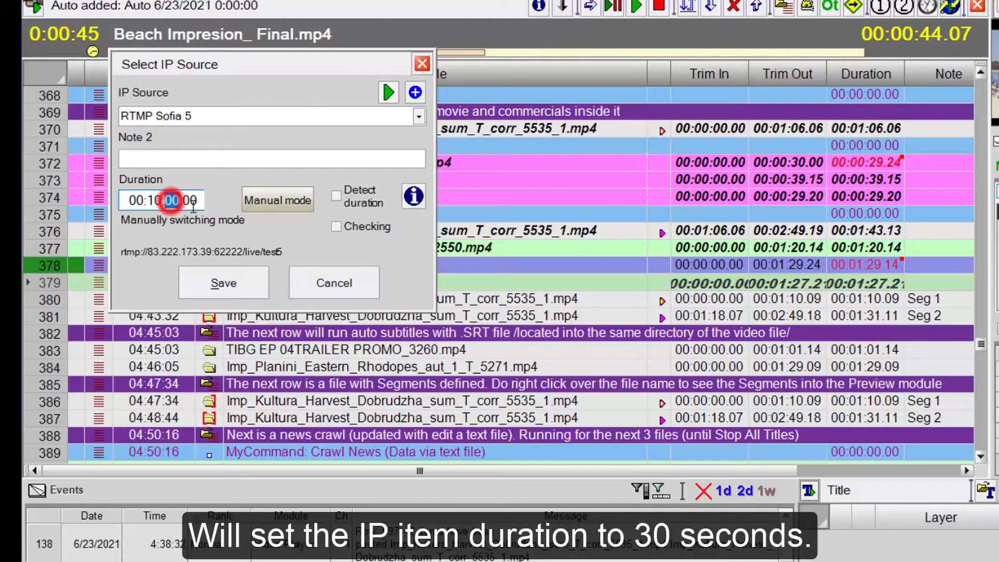
pyautogui.press('Left')
pyautogui.write('00:')
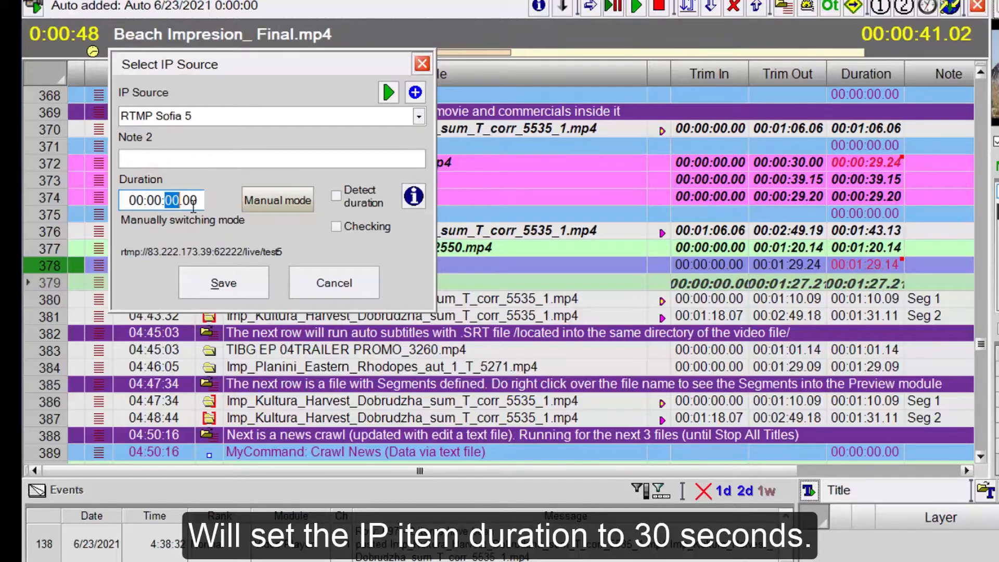
pyautogui.write('30')
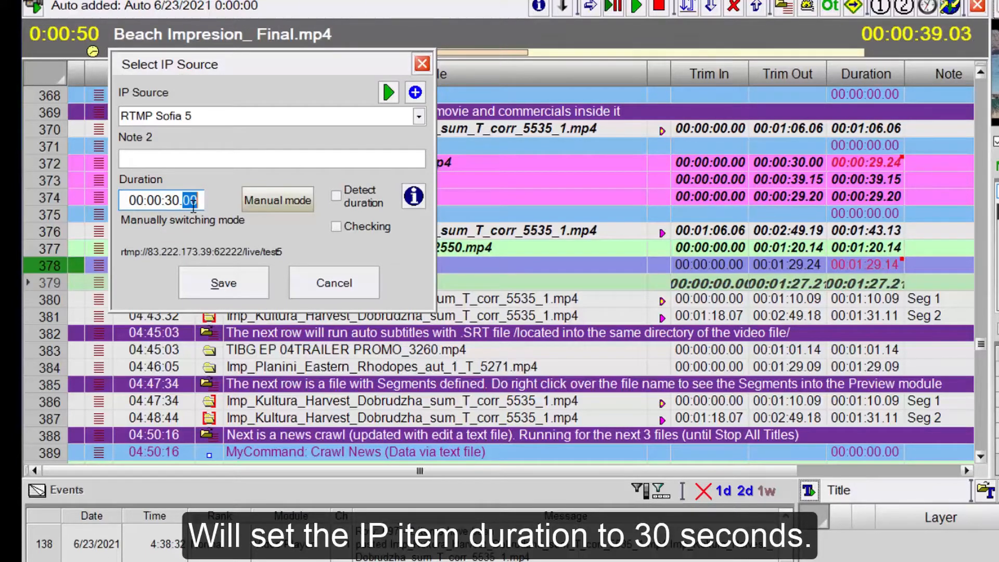
pyautogui.click(235, 288)
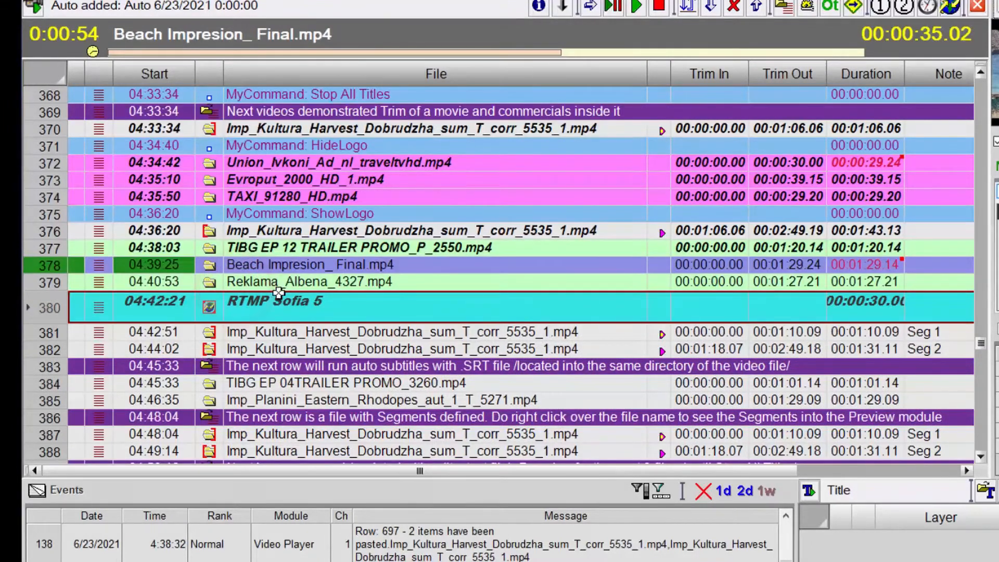
# - Move RTMP Sofia 5 above Reklama_Albena, air it, then switch playout to Reklama_Albena_4327.mp4
pyautogui.hotkey('ctrl', 'Up')
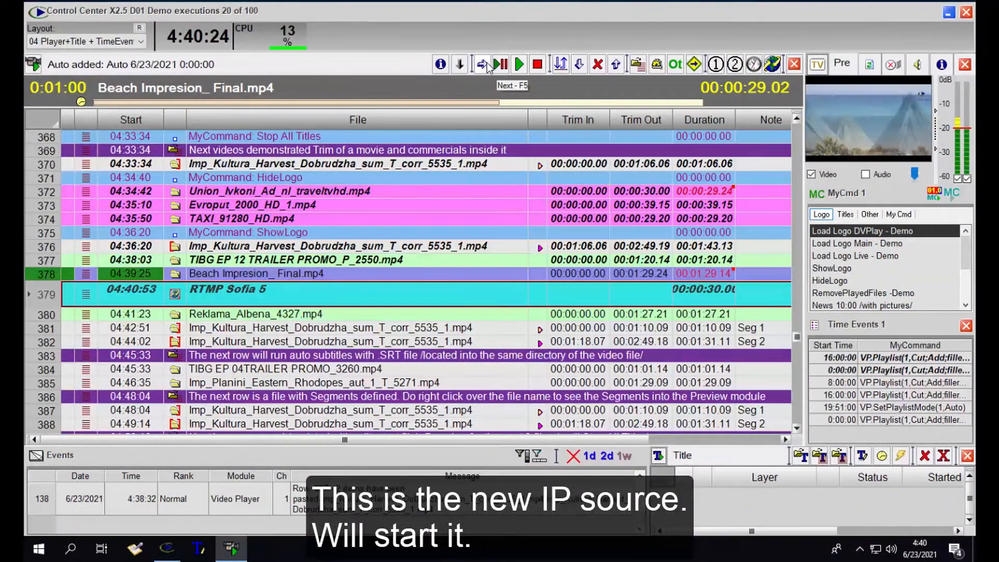
pyautogui.click(486, 63)
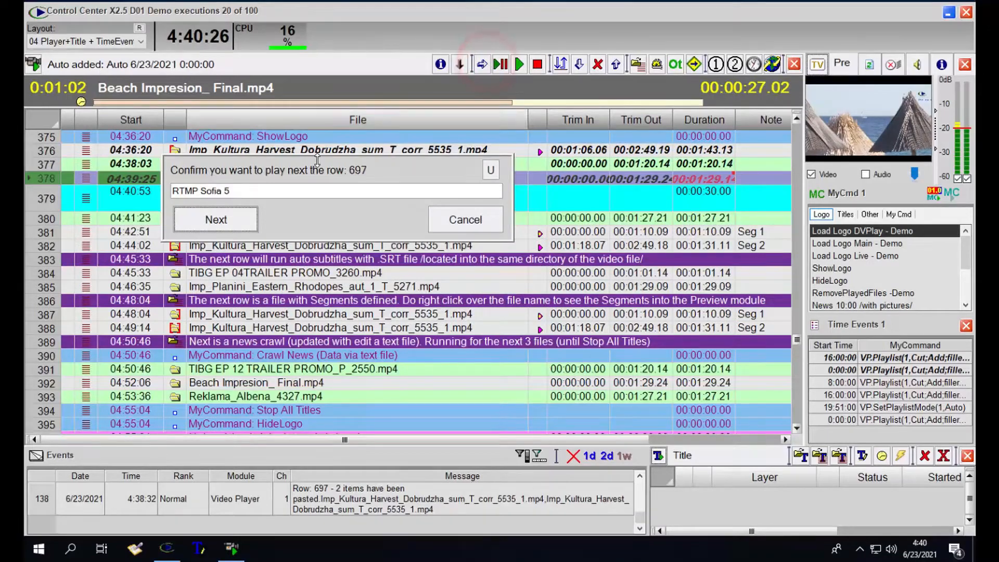
pyautogui.click(233, 227)
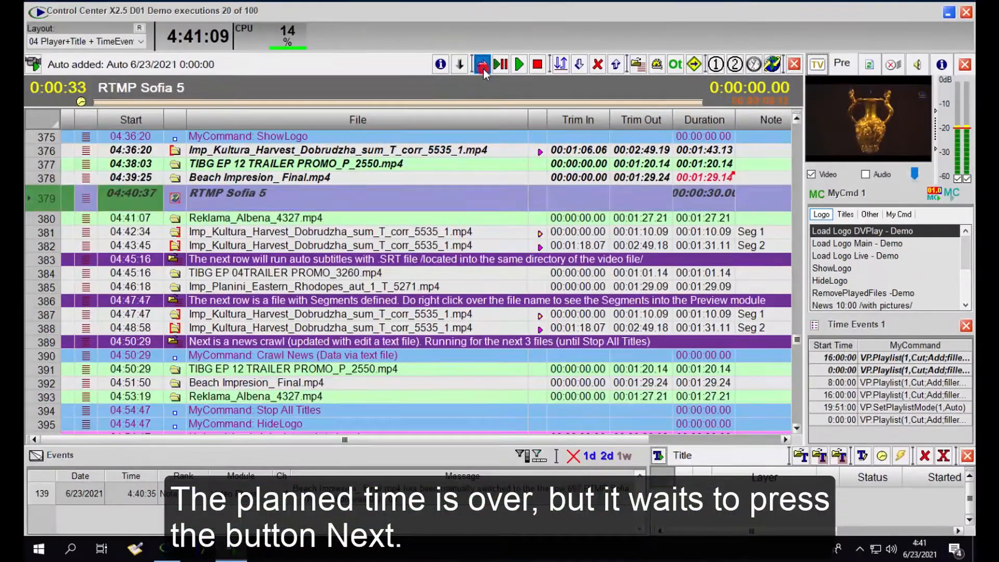
pyautogui.click(482, 64)
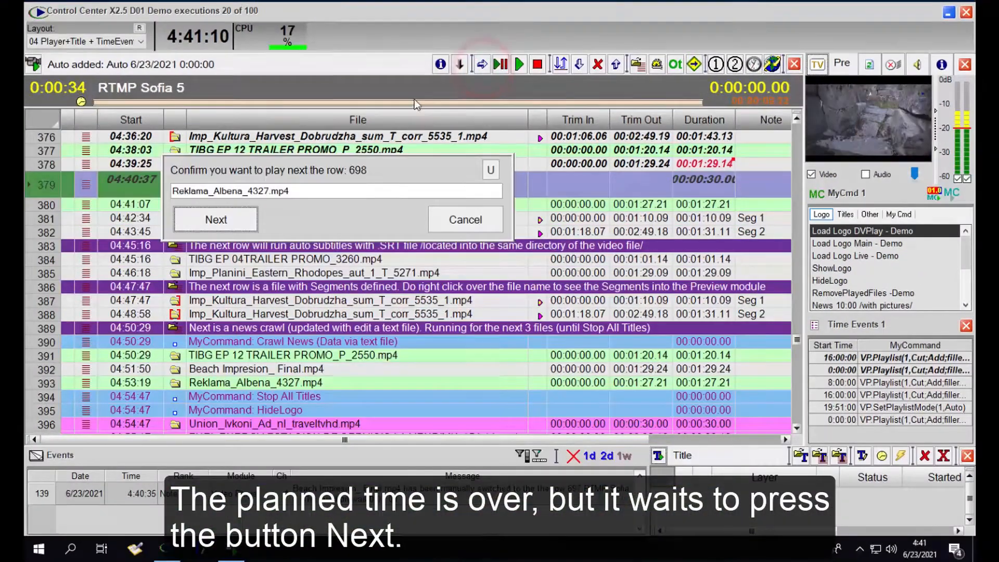
pyautogui.click(230, 219)
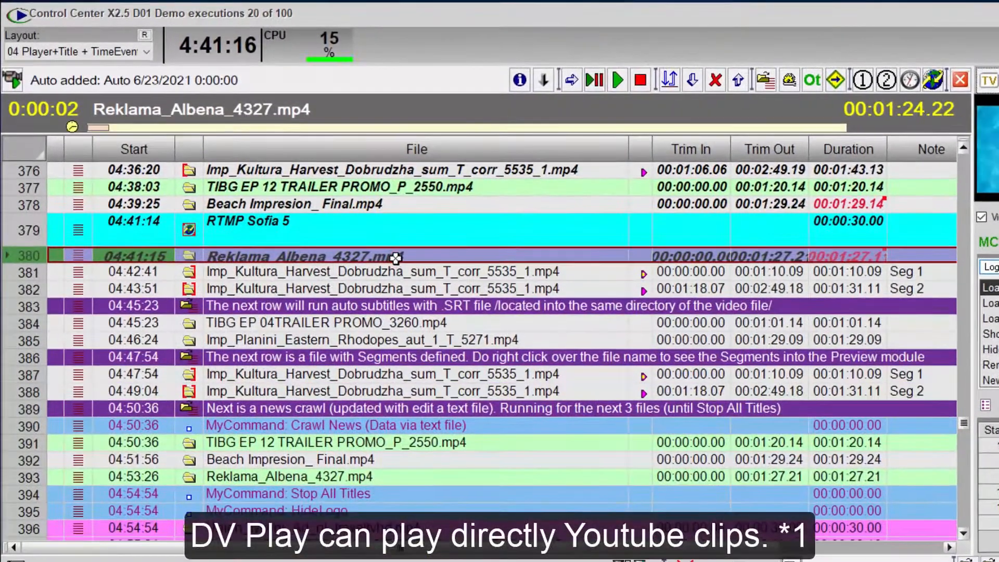
# - Insert the 'DV Play Highlights' YouTube clip after Reklama_Albena_4327.mp4 and play it next
pyautogui.click(377, 242)
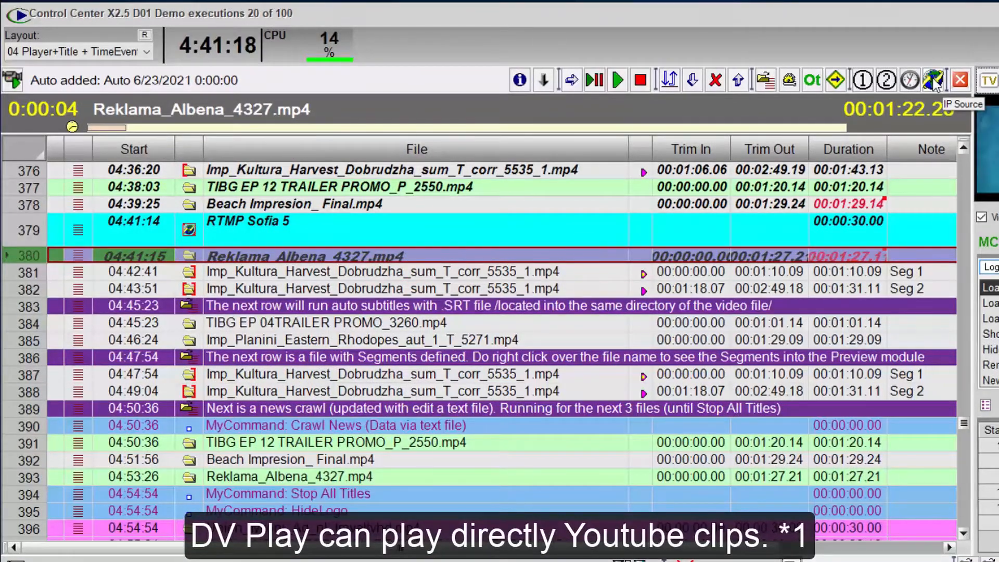
pyautogui.click(934, 81)
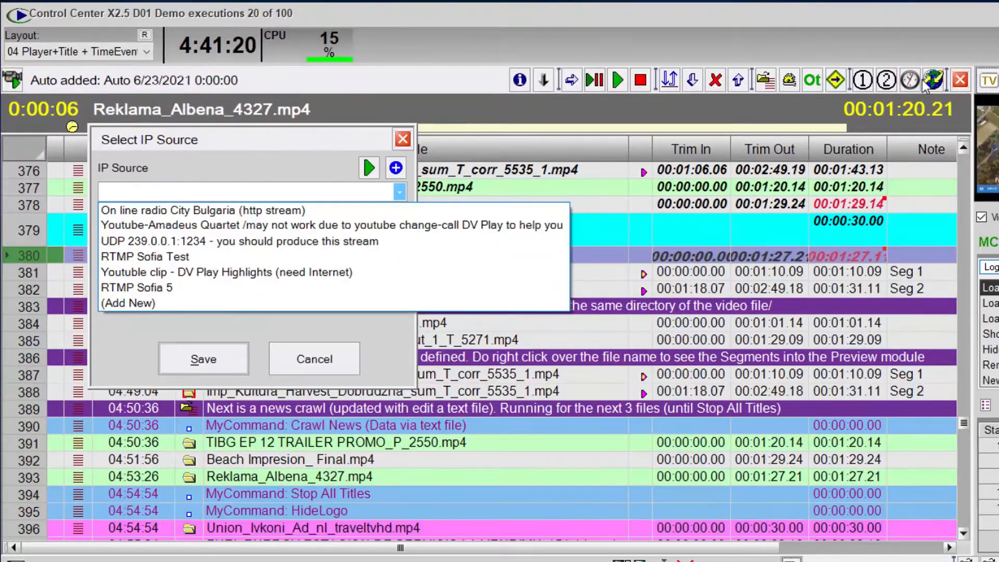
pyautogui.click(370, 273)
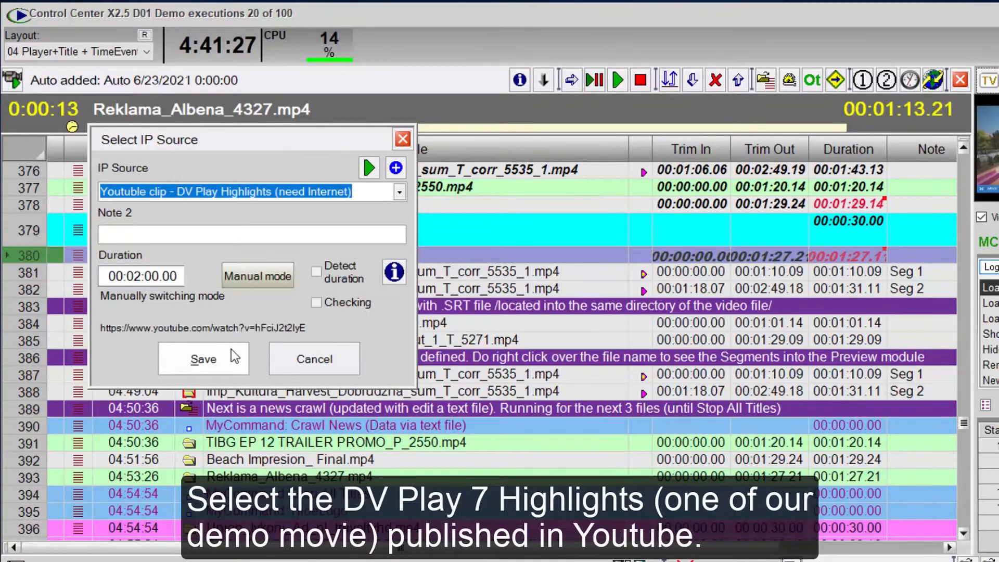
pyautogui.click(231, 348)
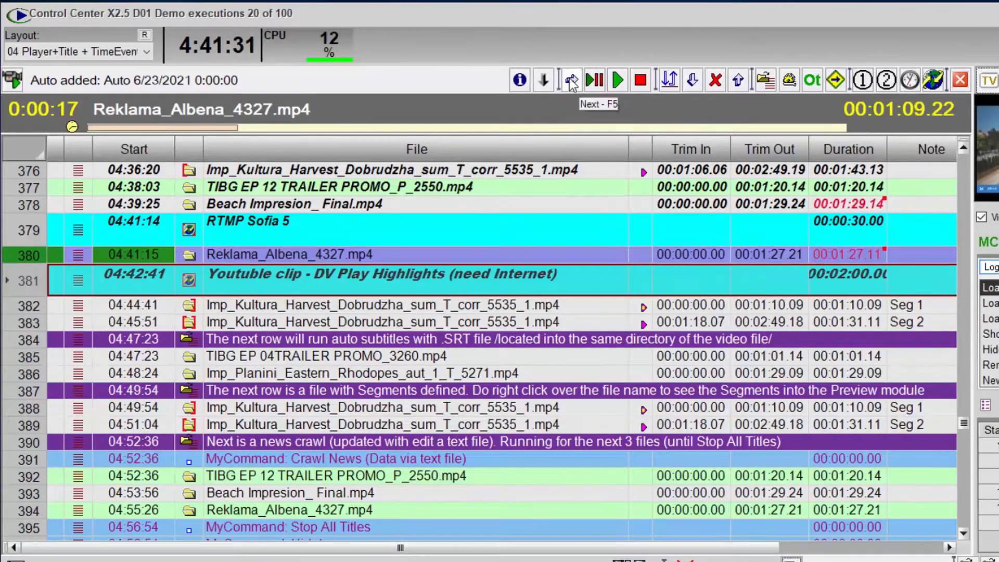
pyautogui.click(569, 78)
pyautogui.click(254, 285)
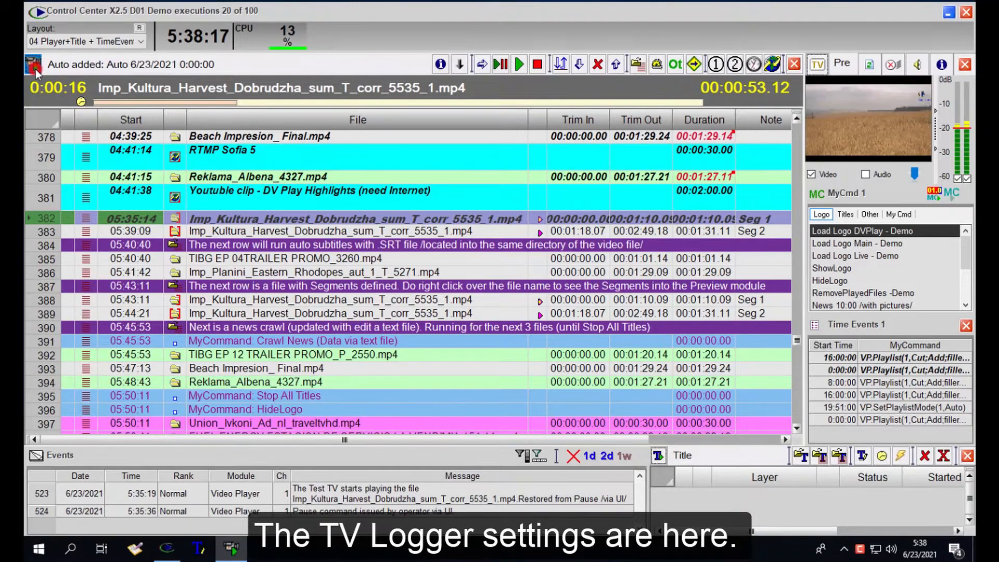
# - Turn on TV Logger 1 for channel 1 with the High Res MP4 15 MB NVidia preset, recording Live/IP without graphics
pyautogui.click(35, 70)
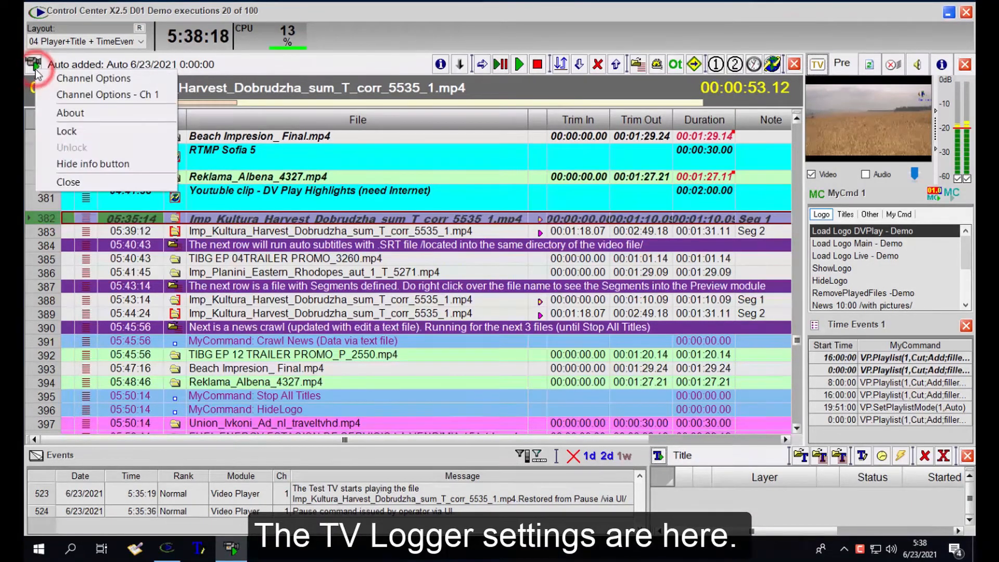
pyautogui.click(102, 96)
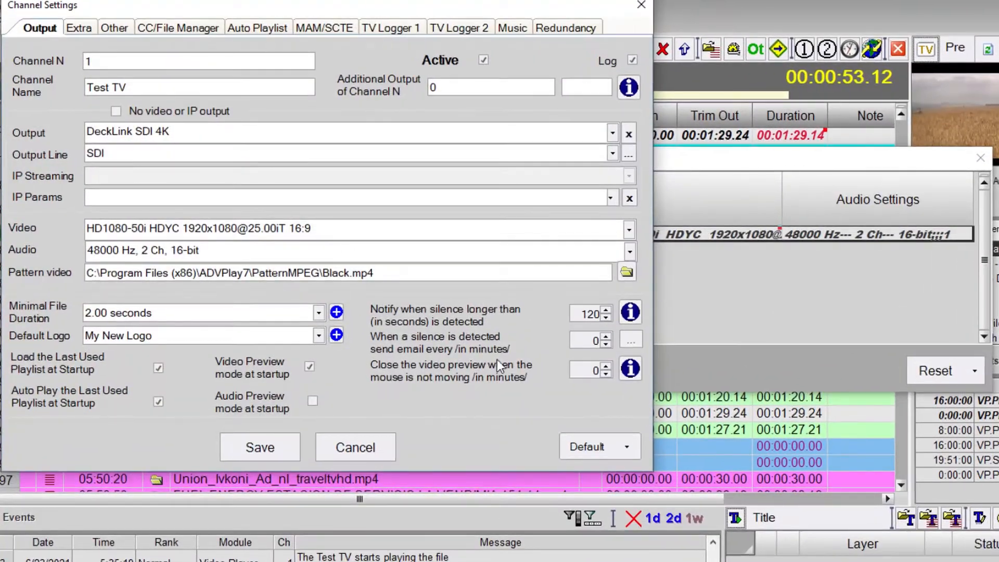
pyautogui.click(624, 448)
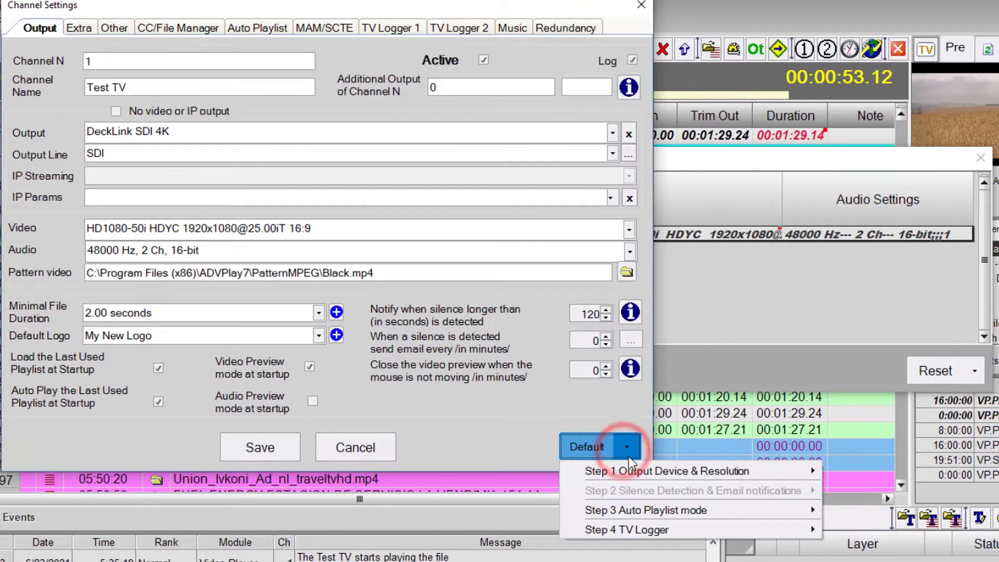
pyautogui.moveTo(630, 530)
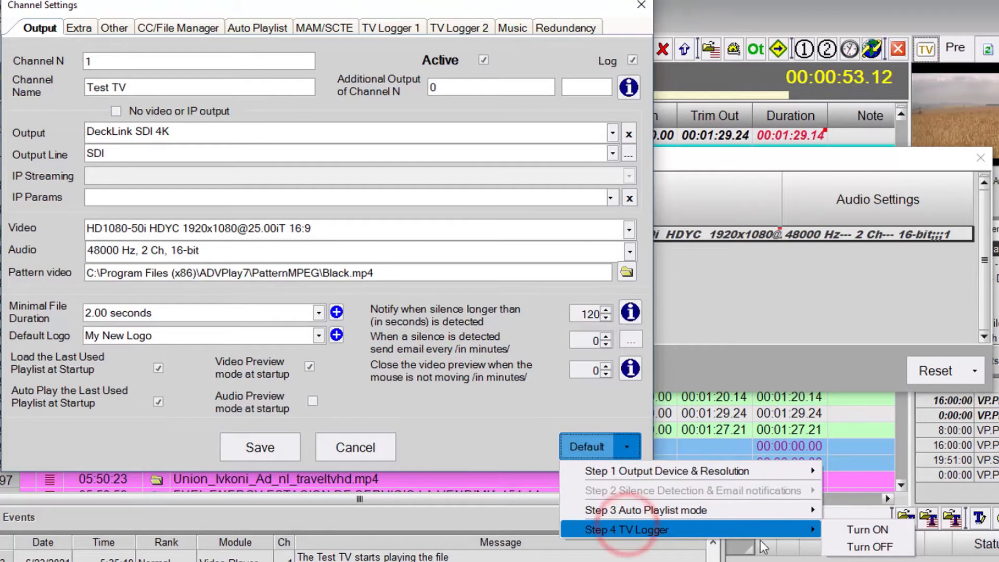
pyautogui.click(854, 531)
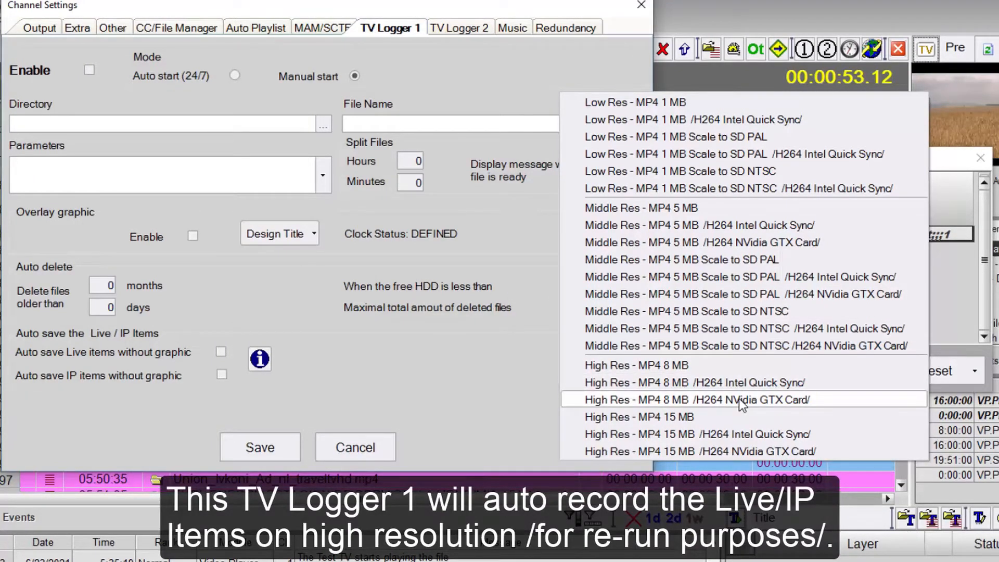
pyautogui.click(750, 448)
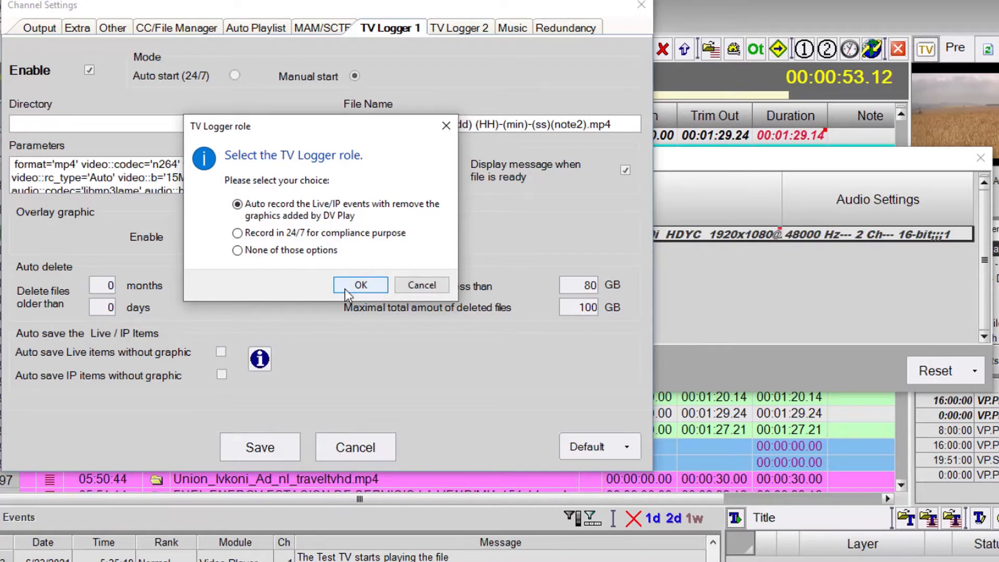
pyautogui.click(345, 287)
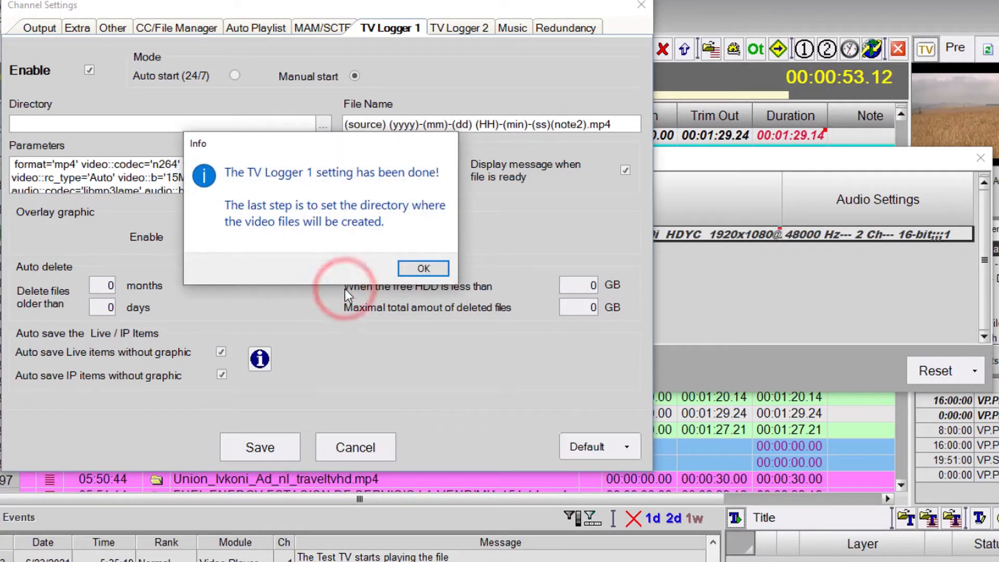
# - Set D:\RecordLive as TV Logger 1's recording directory
pyautogui.click(445, 275)
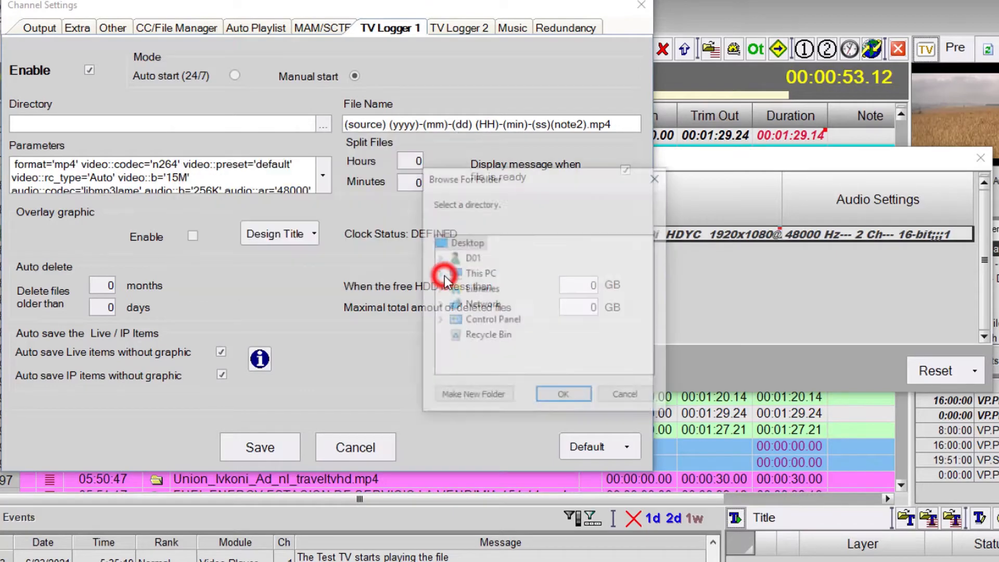
pyautogui.click(438, 273)
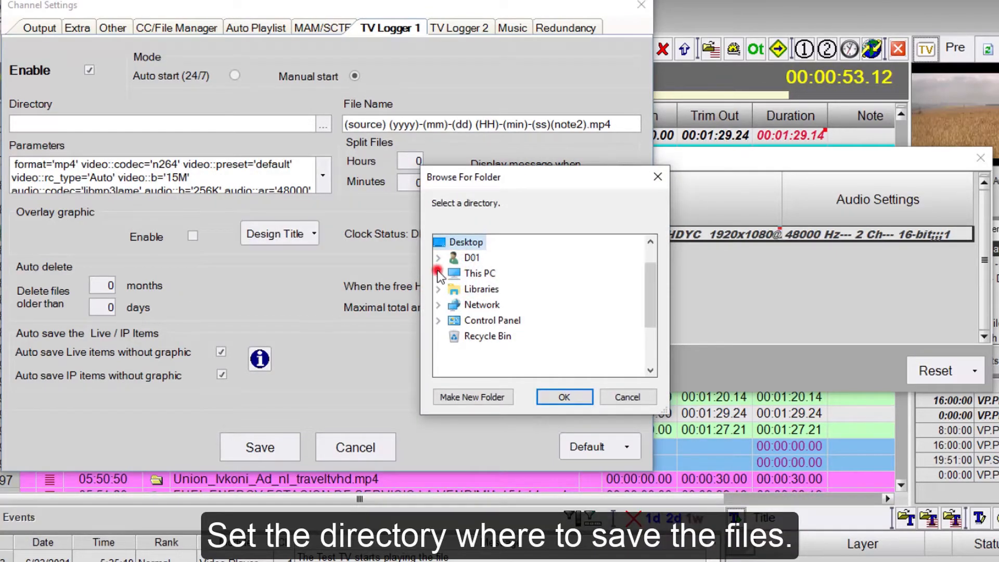
pyautogui.click(455, 305)
pyautogui.scroll(-3, 459, 311)
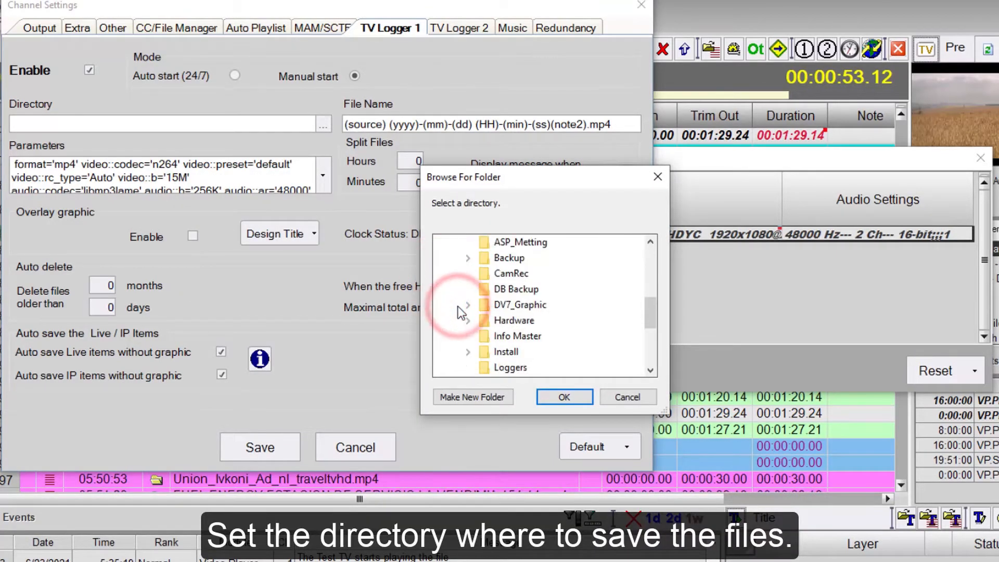
pyautogui.click(520, 319)
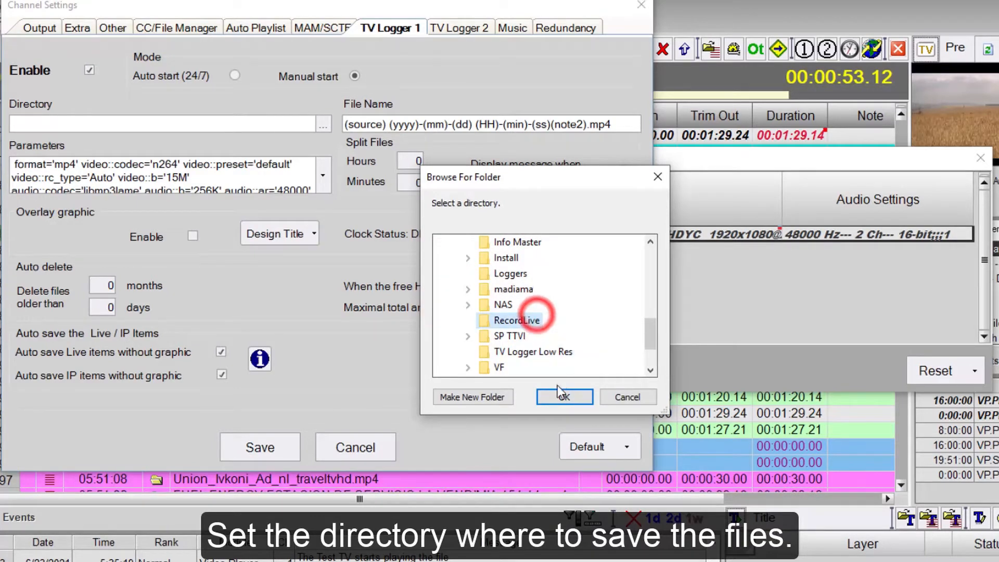
pyautogui.click(563, 397)
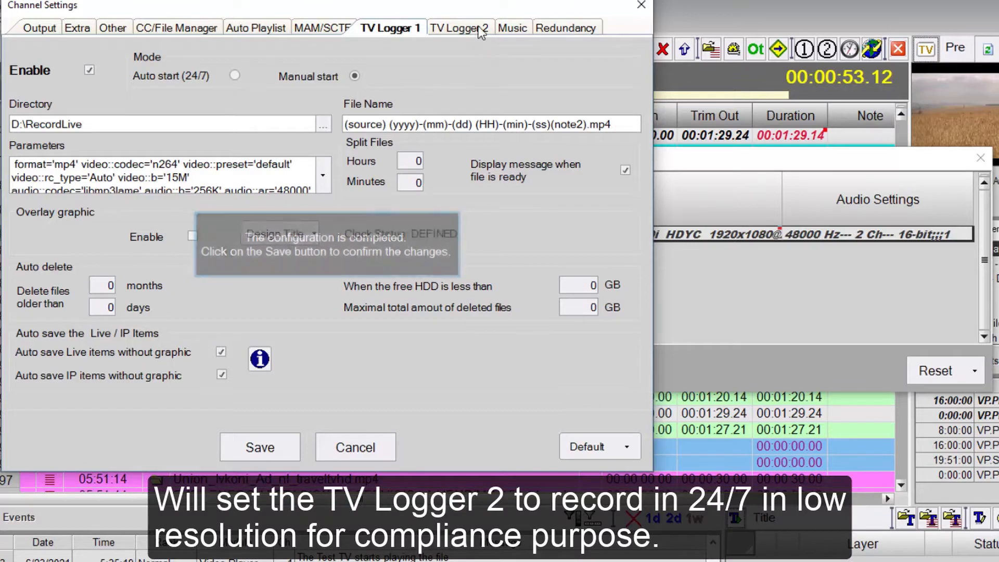
# - Give TV Logger 2 the Low Res MP4 1 MB Scale to PAL preset, 24/7 compliance role and time overlay
pyautogui.click(476, 26)
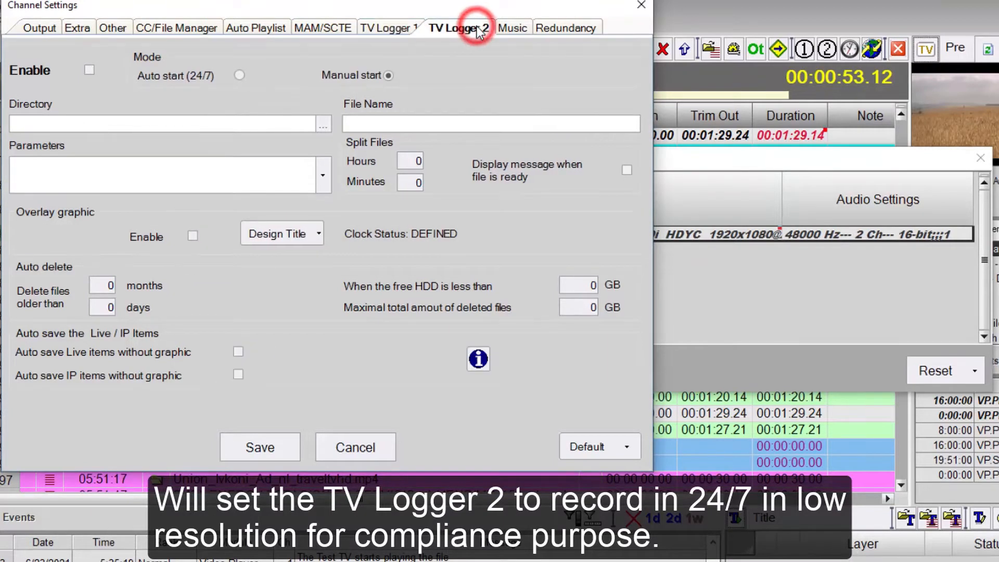
pyautogui.click(628, 445)
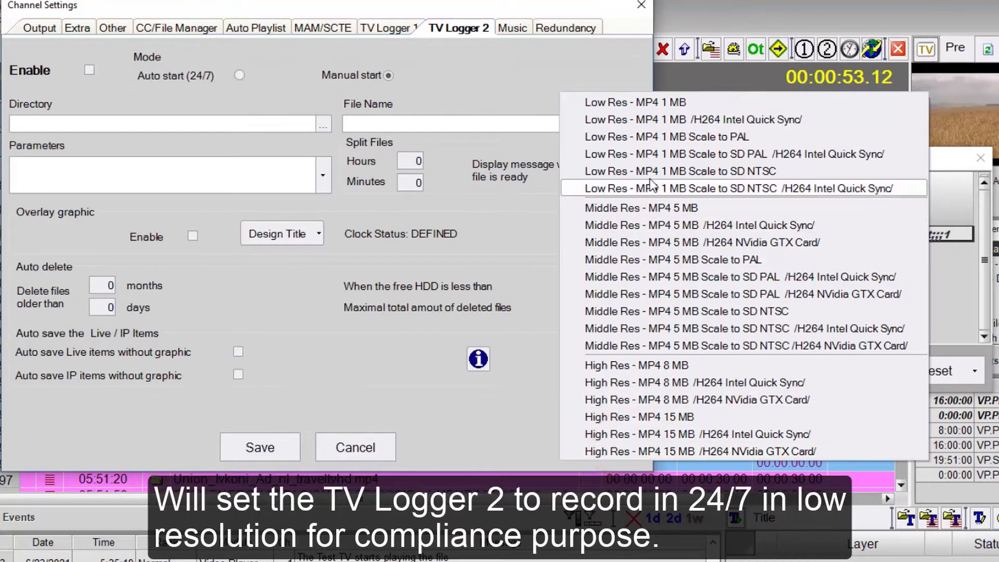
pyautogui.click(666, 137)
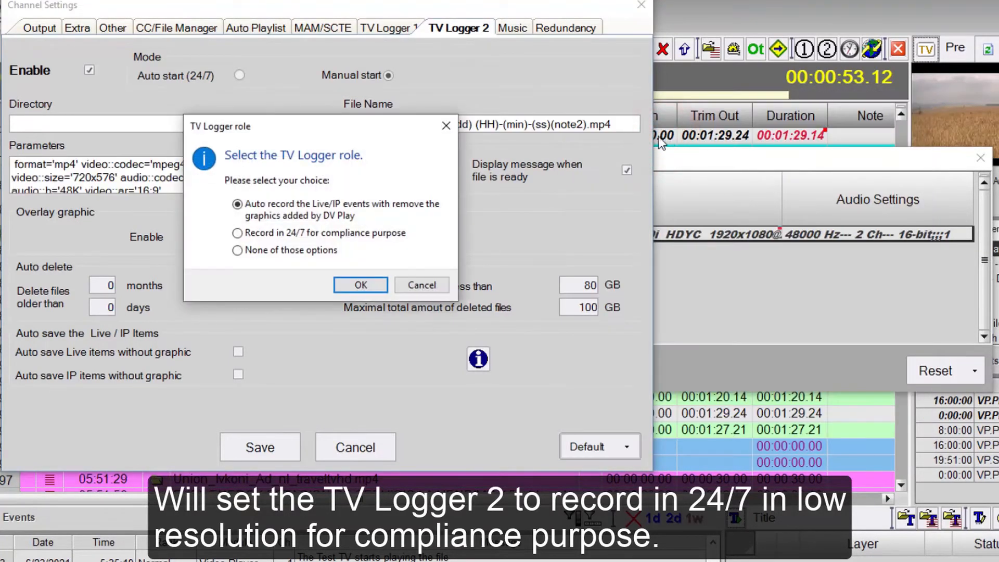
pyautogui.click(362, 238)
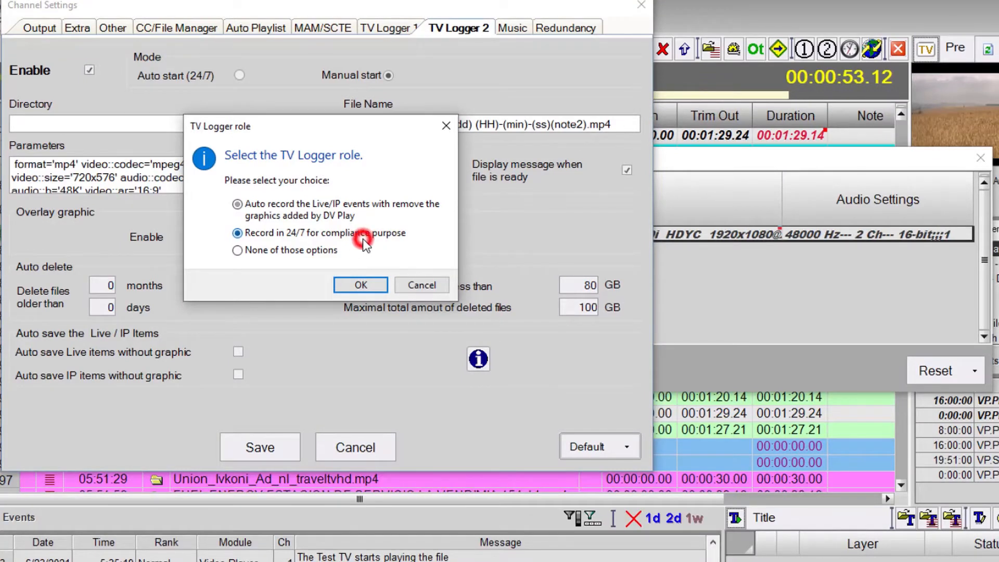
pyautogui.click(360, 285)
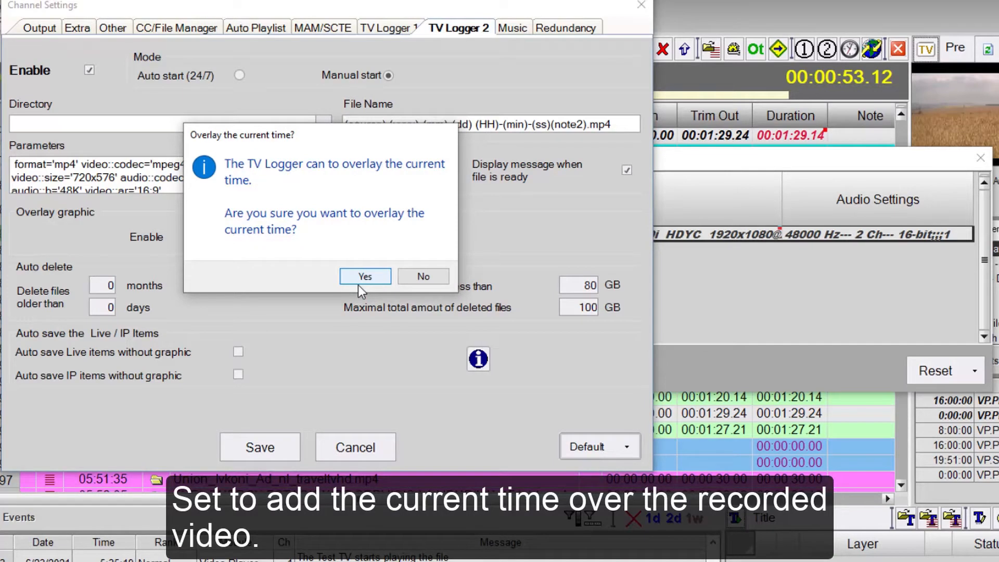
pyautogui.click(358, 285)
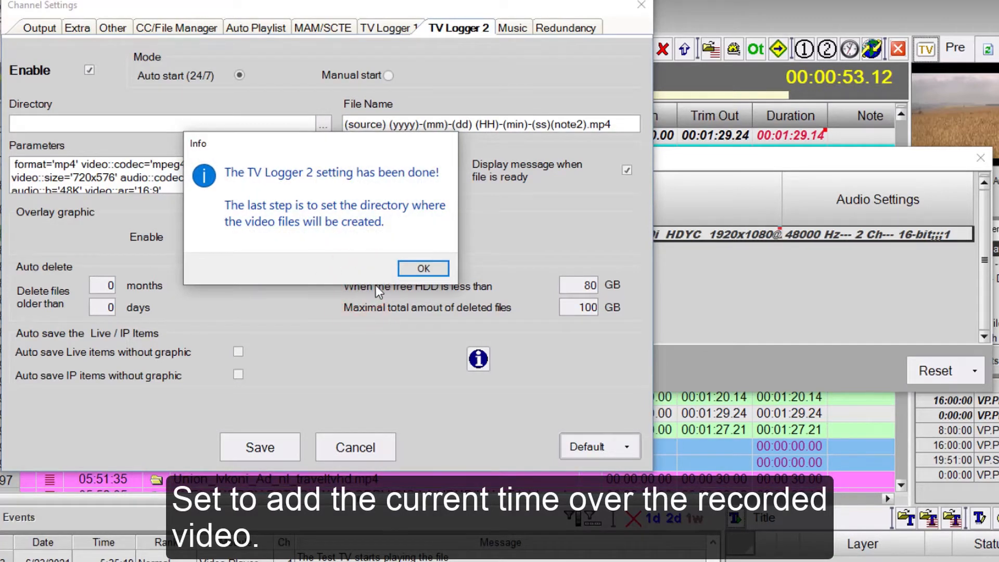
# - Set D:\TV Logger Low Res as TV Logger 2's recording directory
pyautogui.click(412, 269)
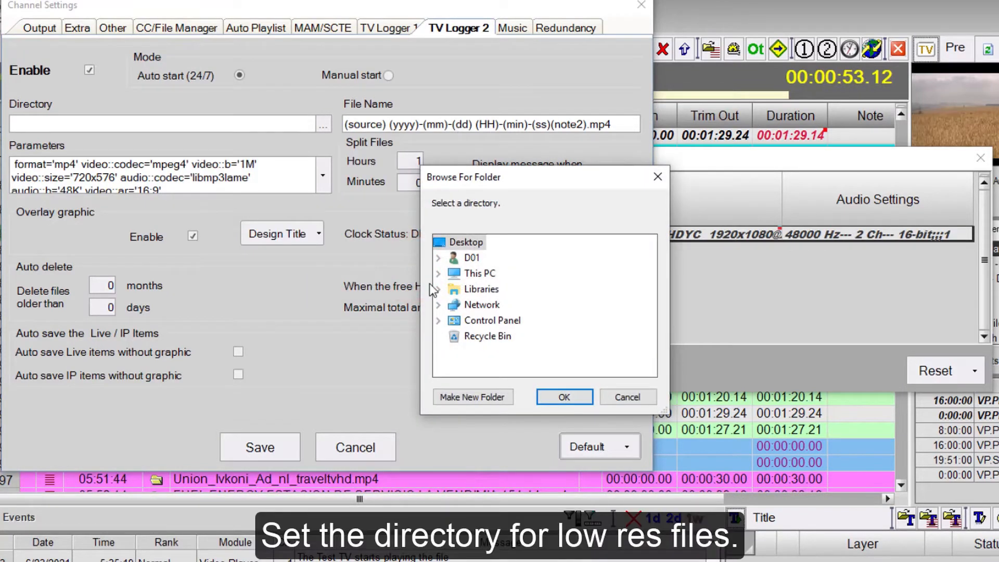
pyautogui.click(438, 273)
pyautogui.moveTo(647, 299); pyautogui.dragTo(647, 312)
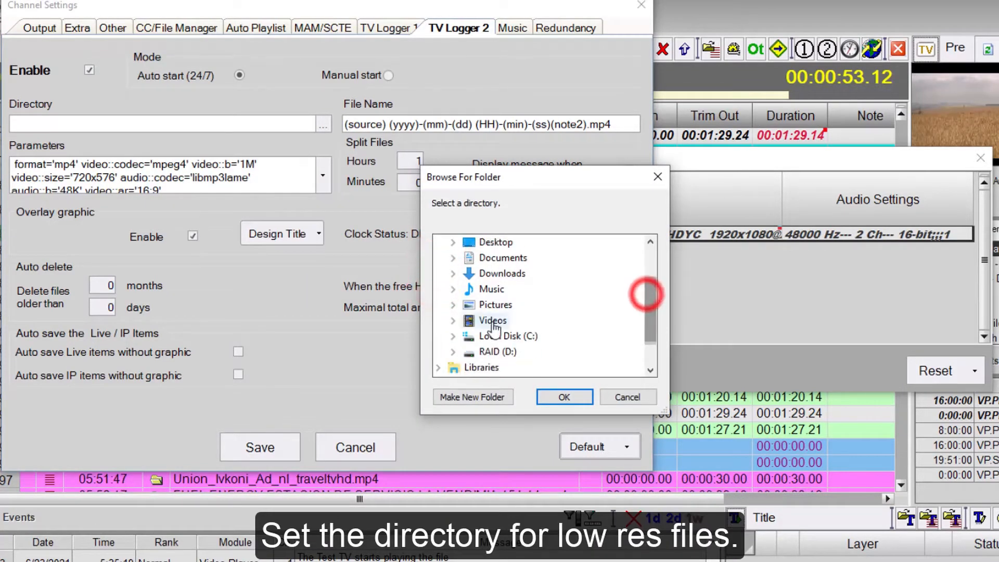
pyautogui.click(455, 353)
pyautogui.scroll(-3, 455, 354)
pyautogui.scroll(-1, 454, 354)
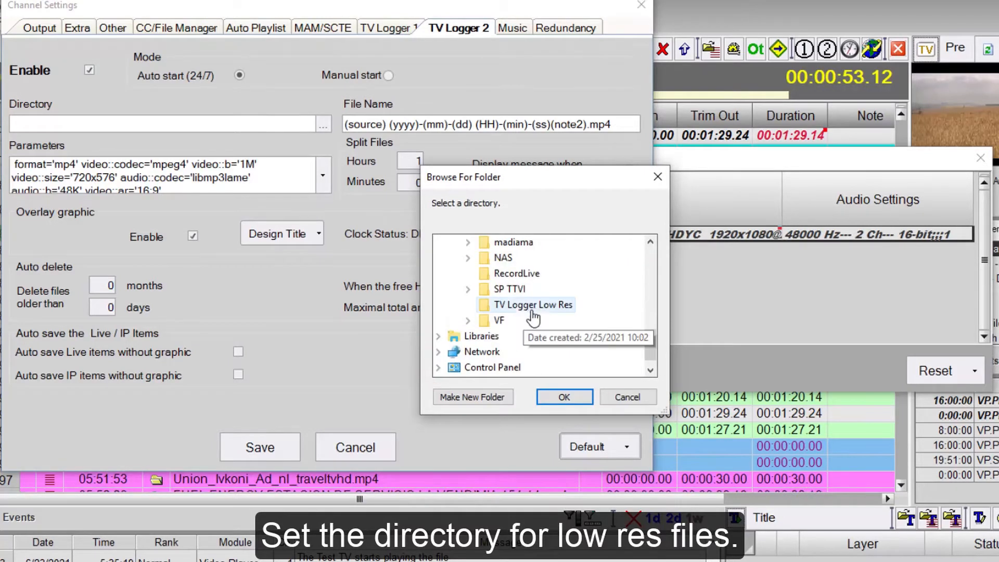
pyautogui.click(530, 308)
pyautogui.click(570, 391)
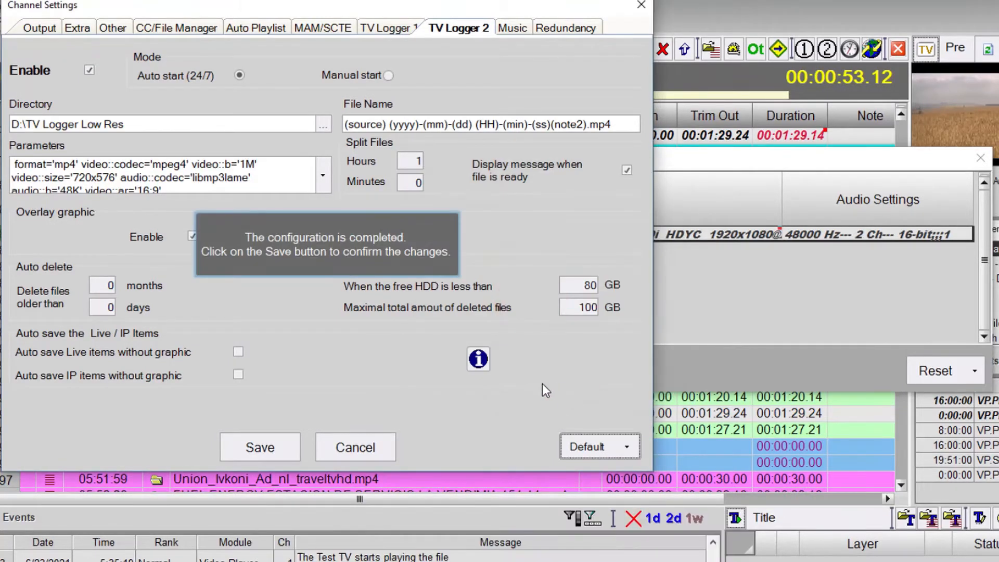
# - Split TV Logger 2 files every 3 hours and delete them after 90 days
pyautogui.click(414, 157)
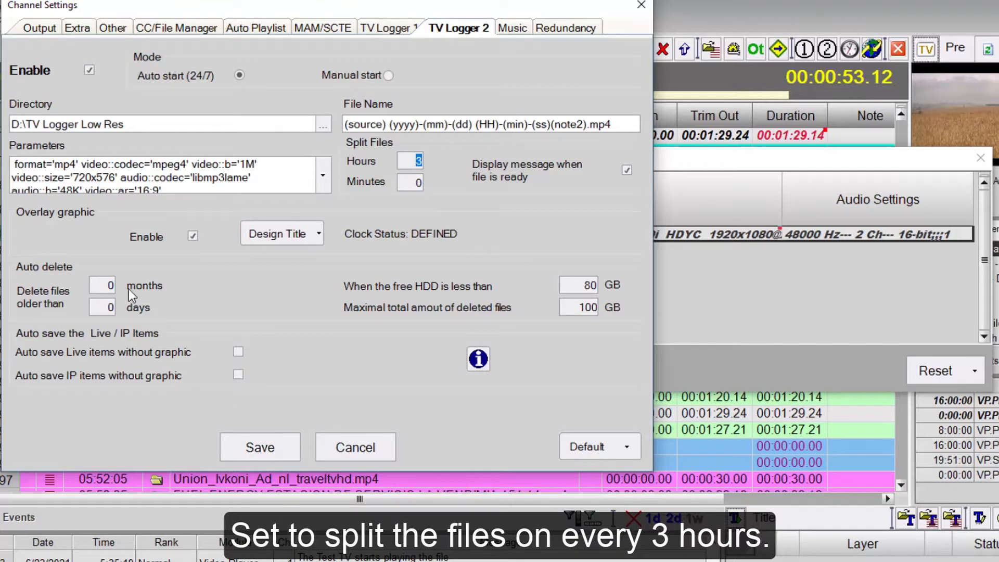
pyautogui.click(108, 307)
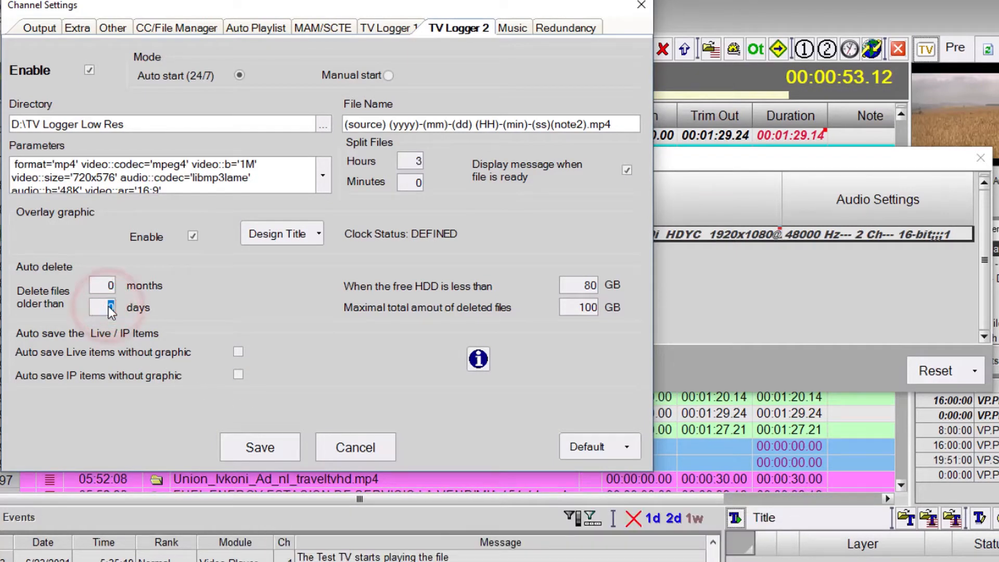
pyautogui.write('90')
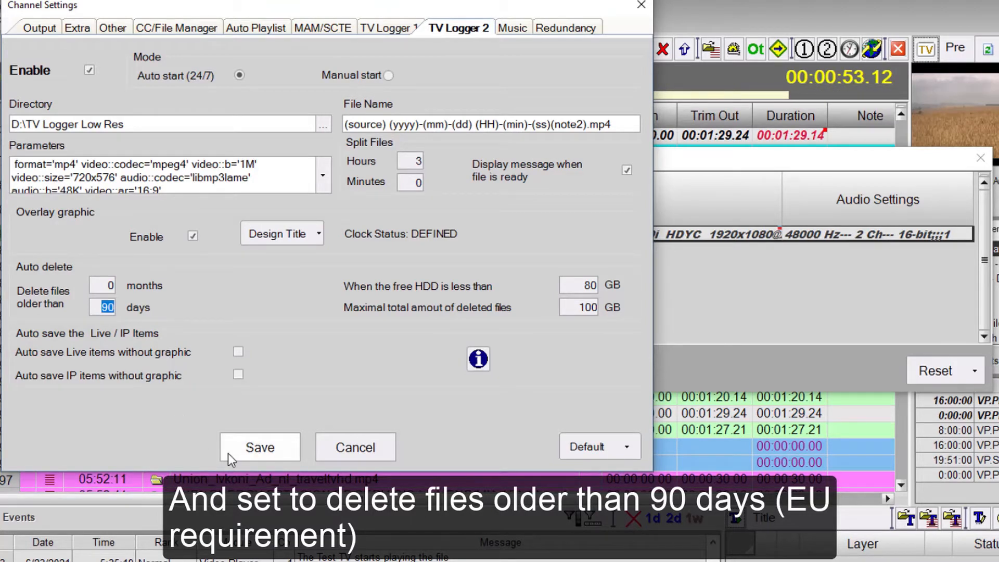
# - Save the TV Logger 2 settings, close DV Play and relaunch it from the desktop icon
pyautogui.click(277, 453)
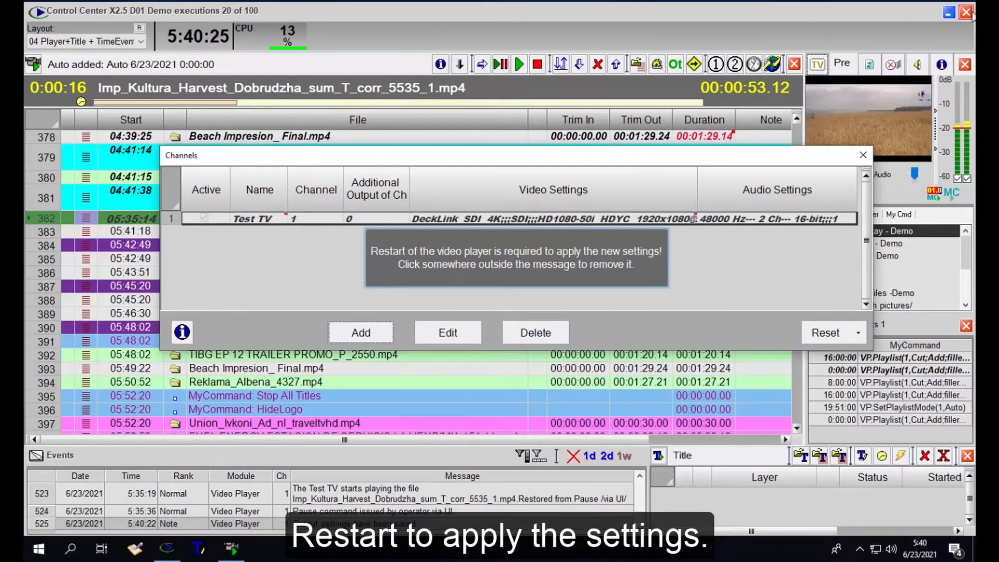
pyautogui.click(967, 13)
pyautogui.doubleClick(506, 139)
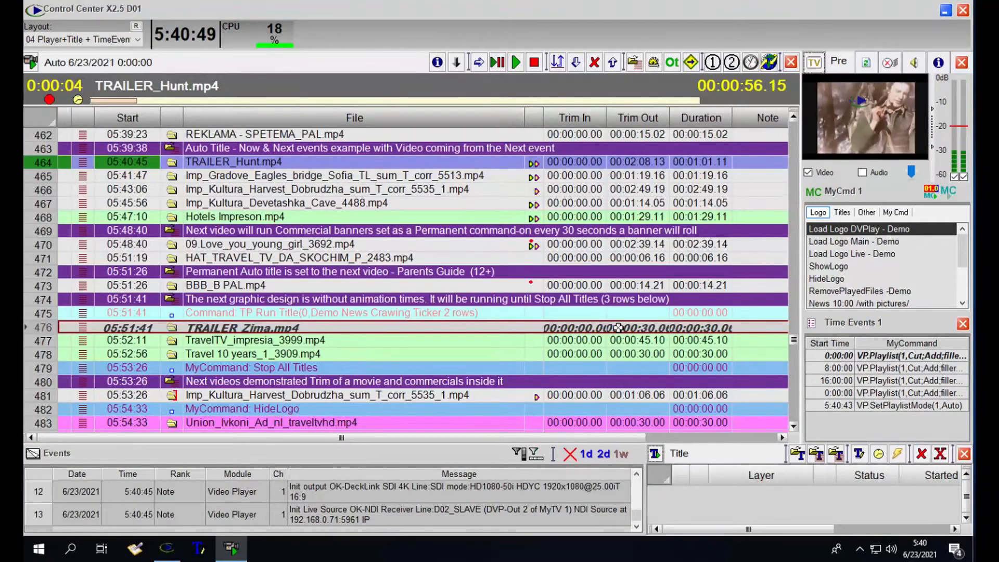
pyautogui.moveTo(50, 106)
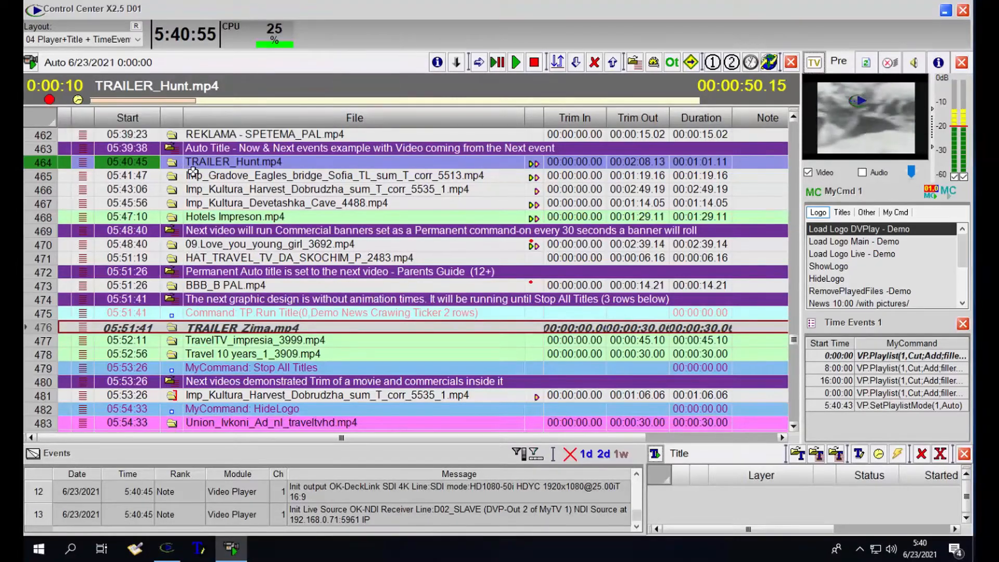
# - Insert a 10-minute Live 1 row after TRAILER_Hunt.mp4 and switch it on air
pyautogui.click(276, 161)
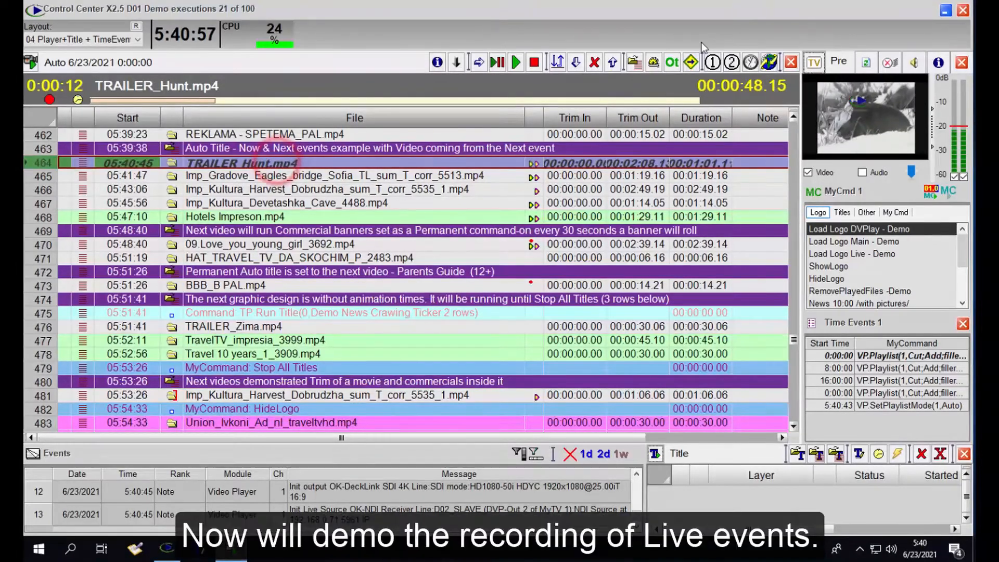
pyautogui.click(713, 63)
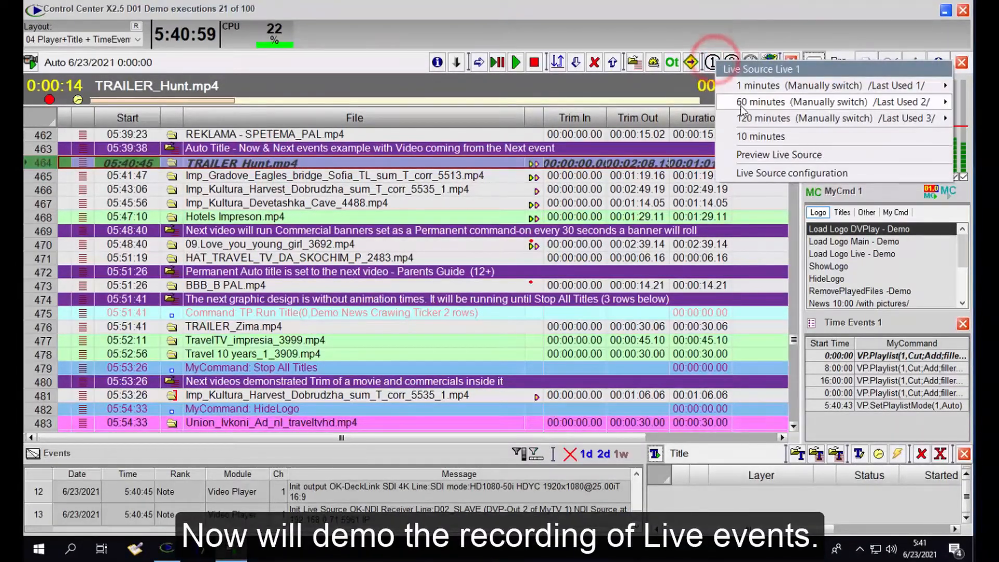
pyautogui.click(743, 137)
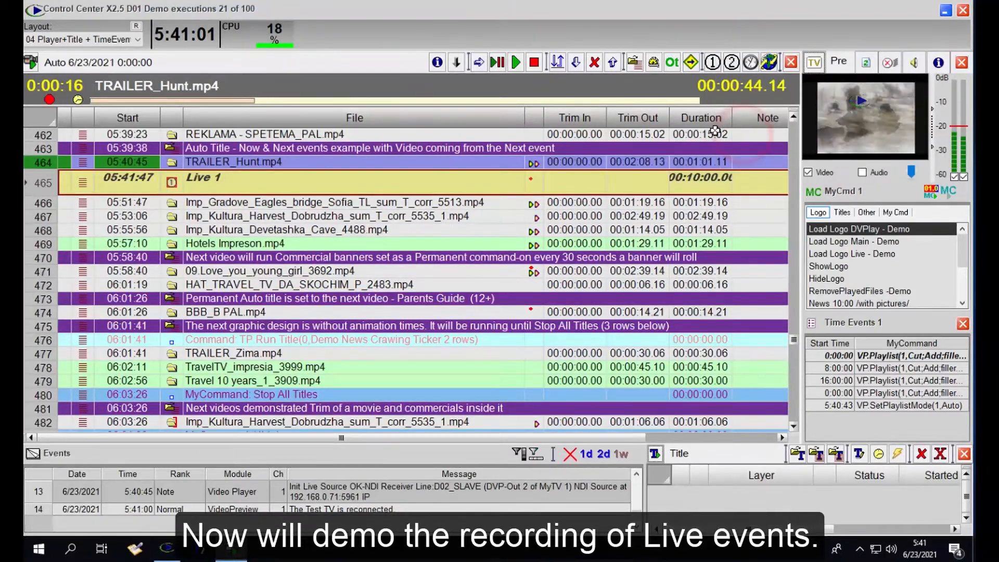
pyautogui.click(479, 63)
pyautogui.click(236, 226)
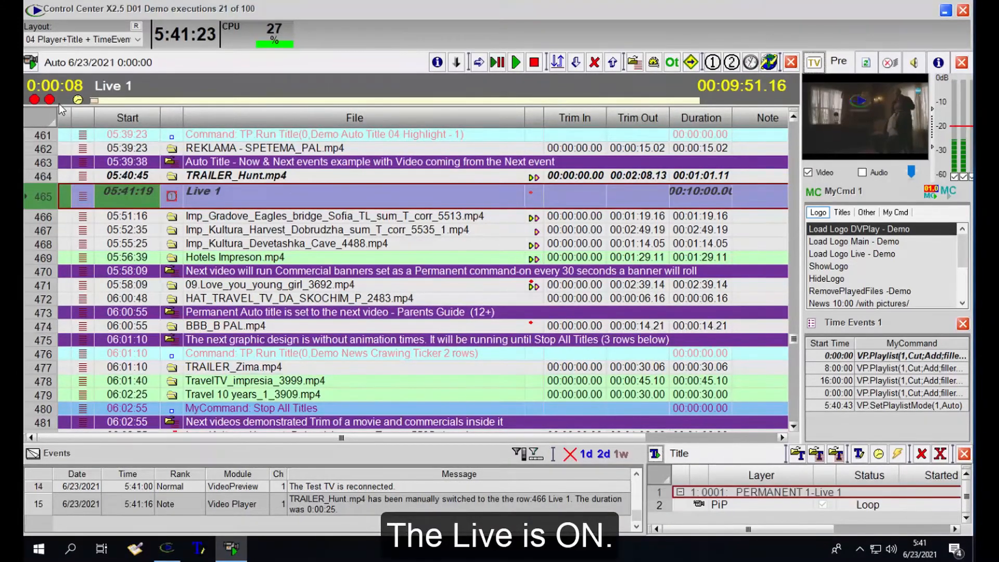
# - Open the D:\RecordLive folder and end the live segment by playing the next clip
pyautogui.moveTo(35, 100)
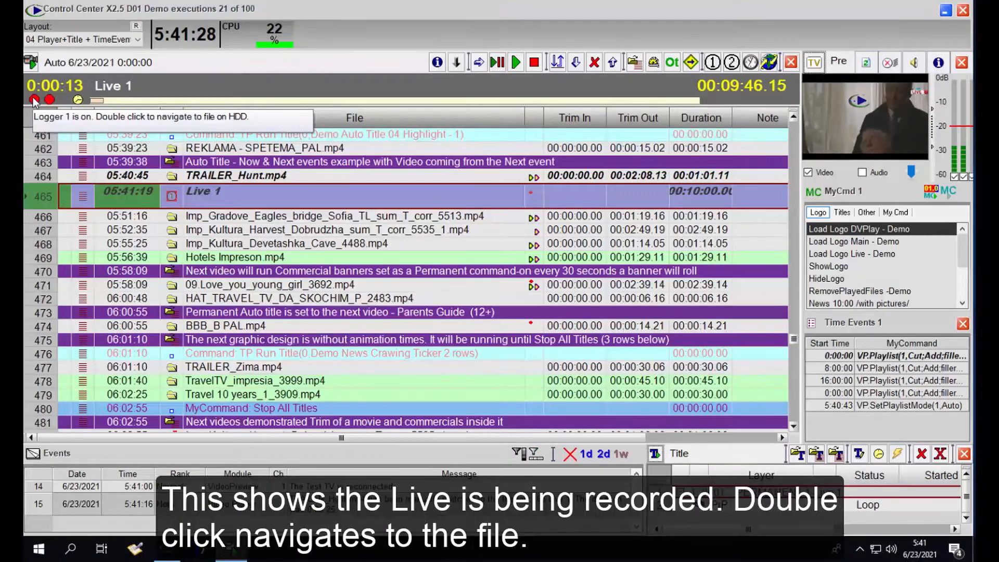
pyautogui.doubleClick(35, 100)
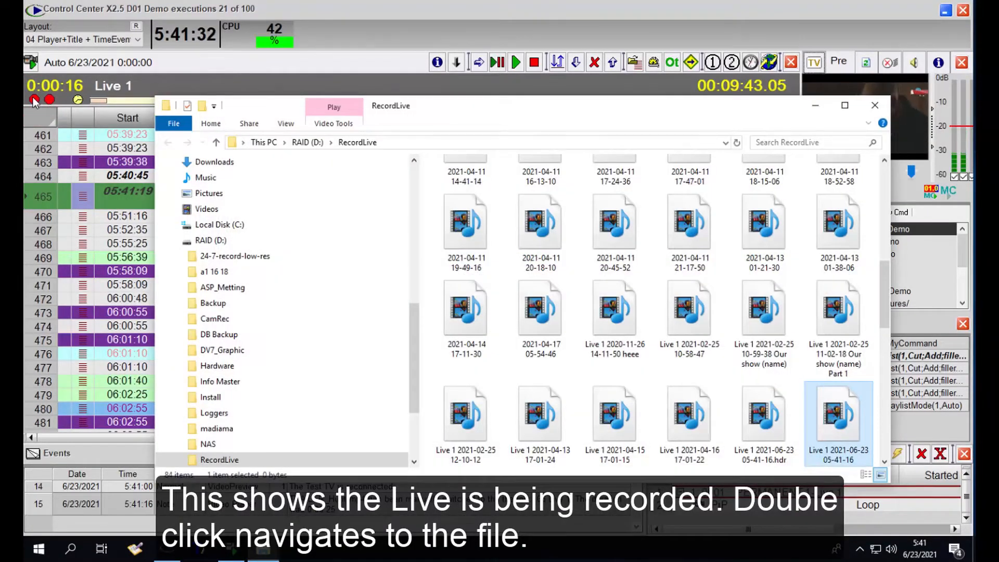
pyautogui.click(476, 64)
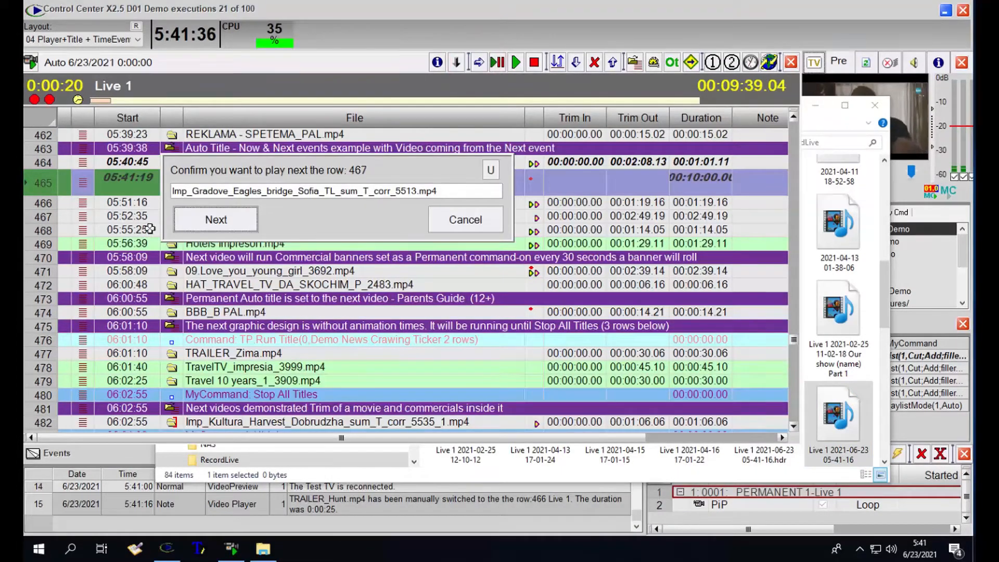
pyautogui.click(213, 219)
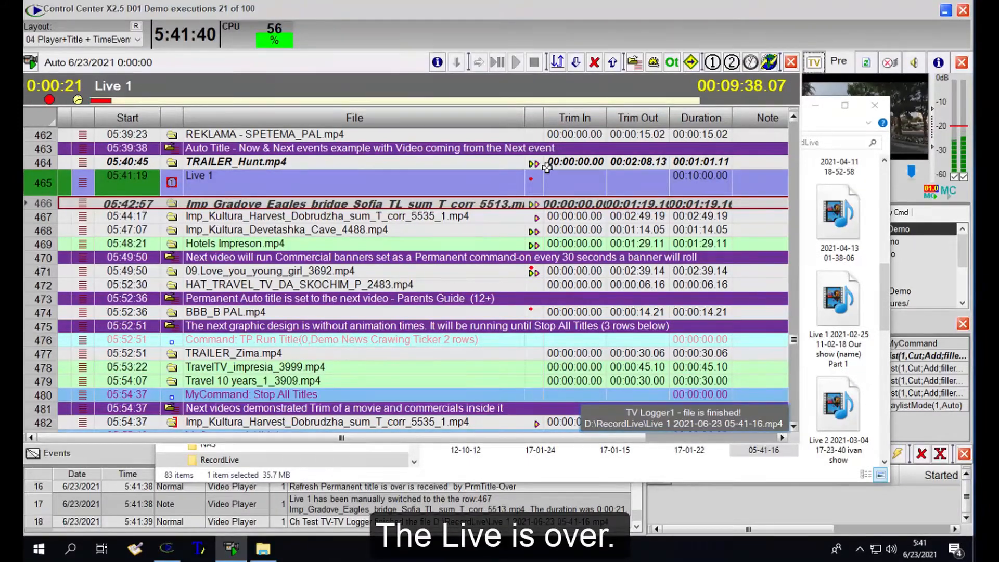
pyautogui.click(890, 313)
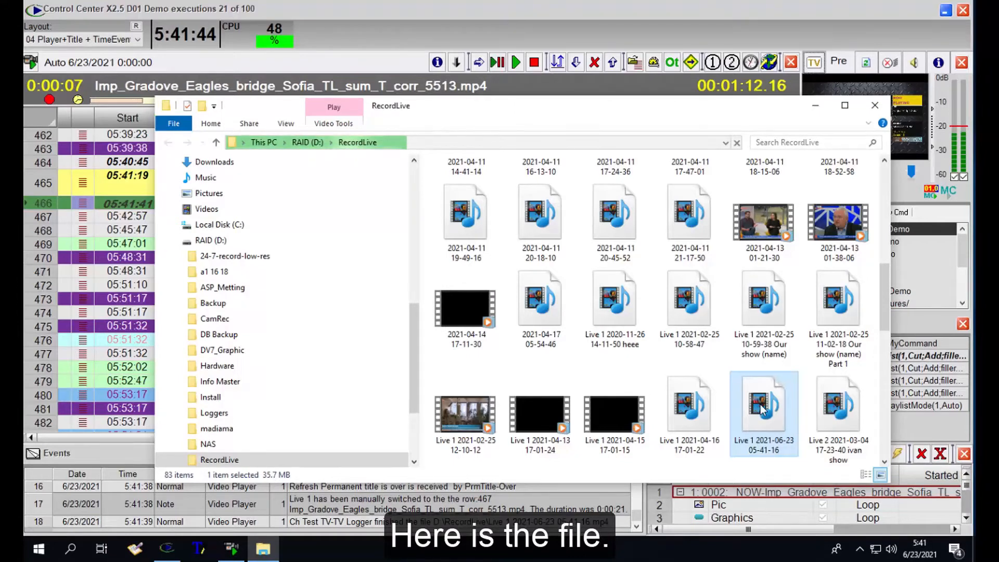
pyautogui.moveTo(763, 409); pyautogui.dragTo(145, 228)
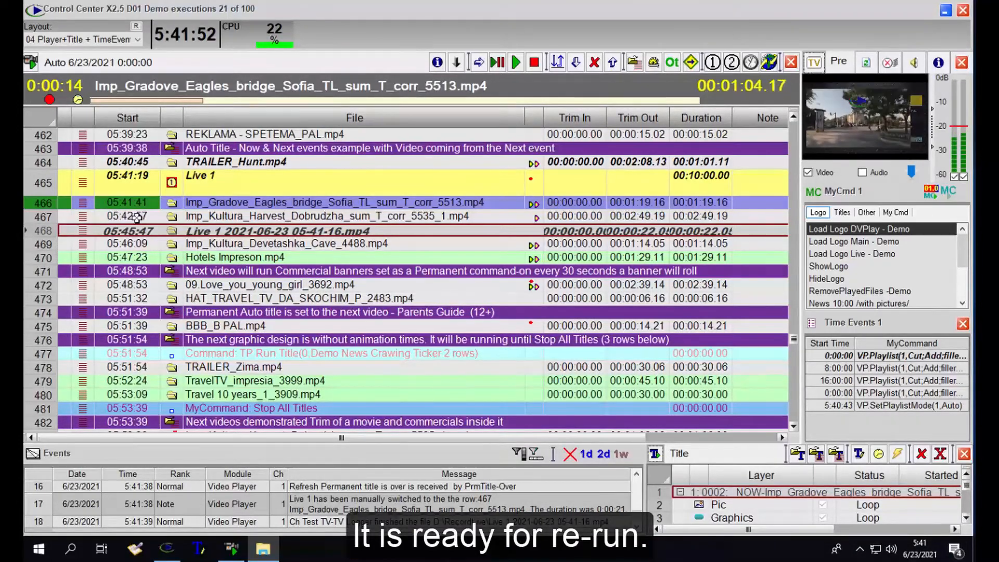
pyautogui.moveTo(288, 234); pyautogui.dragTo(288, 233)
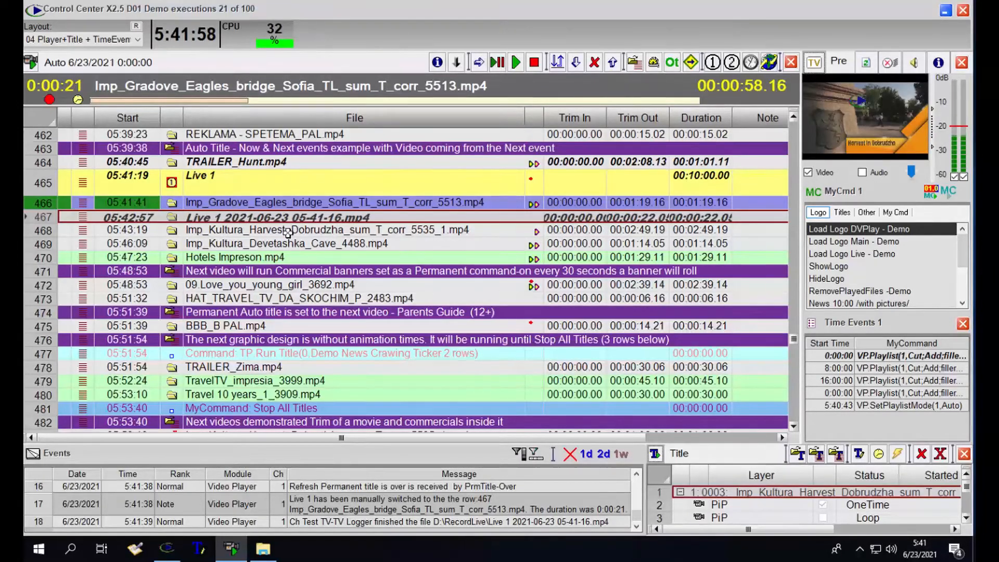
pyautogui.click(479, 62)
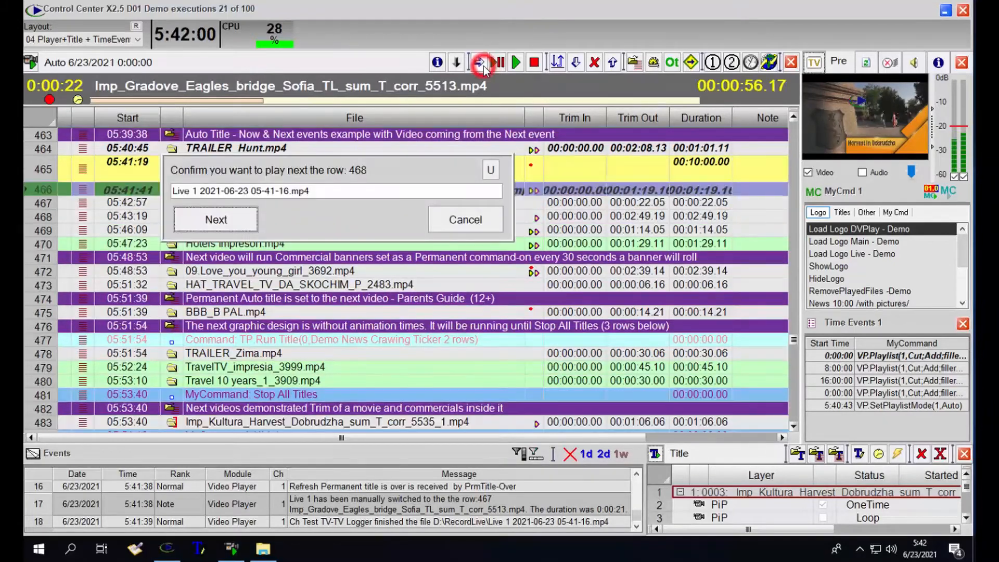
pyautogui.click(216, 220)
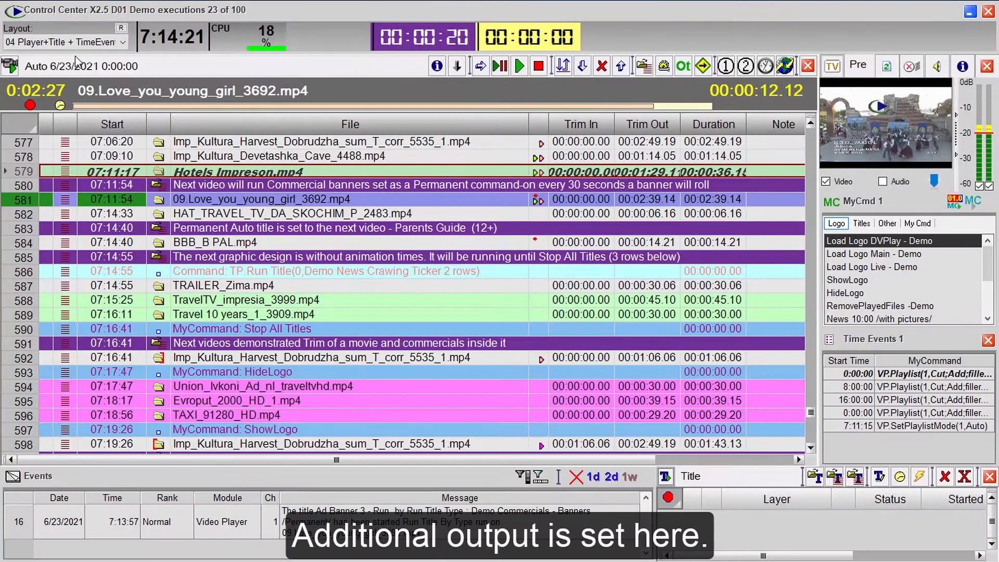
# - Add a new channel entry as an additional output of Test TV
pyautogui.click(9, 63)
pyautogui.click(39, 69)
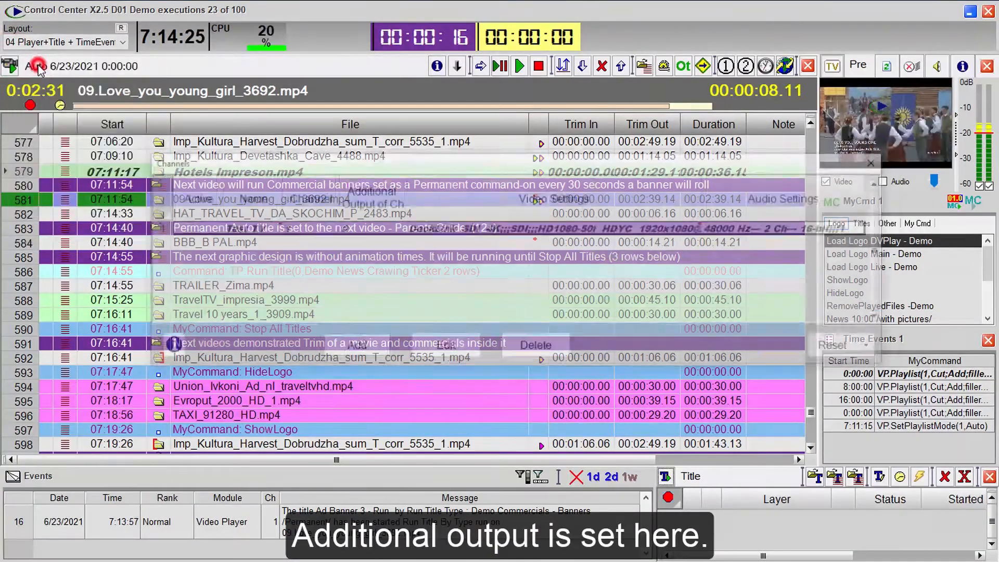
pyautogui.click(367, 347)
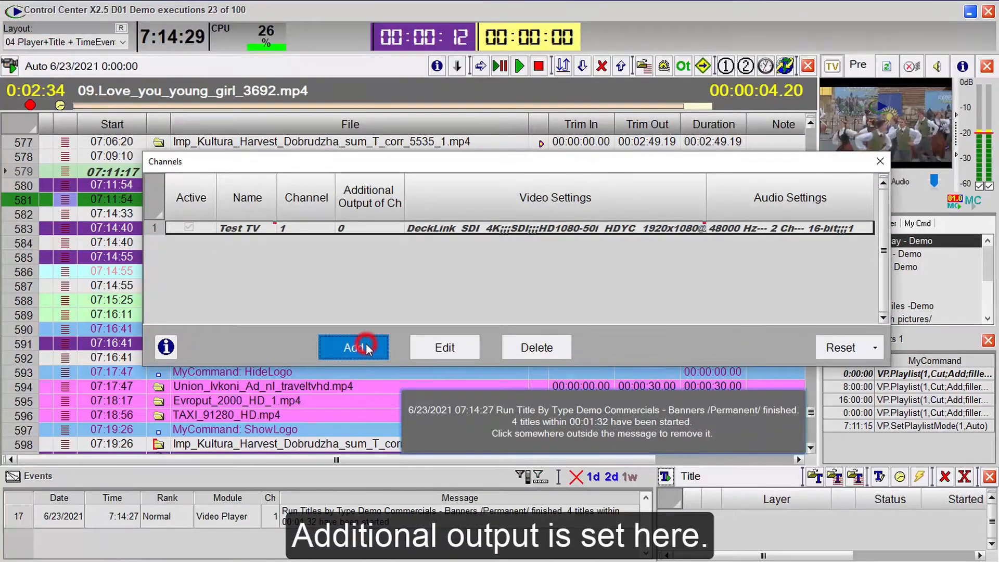
pyautogui.click(488, 275)
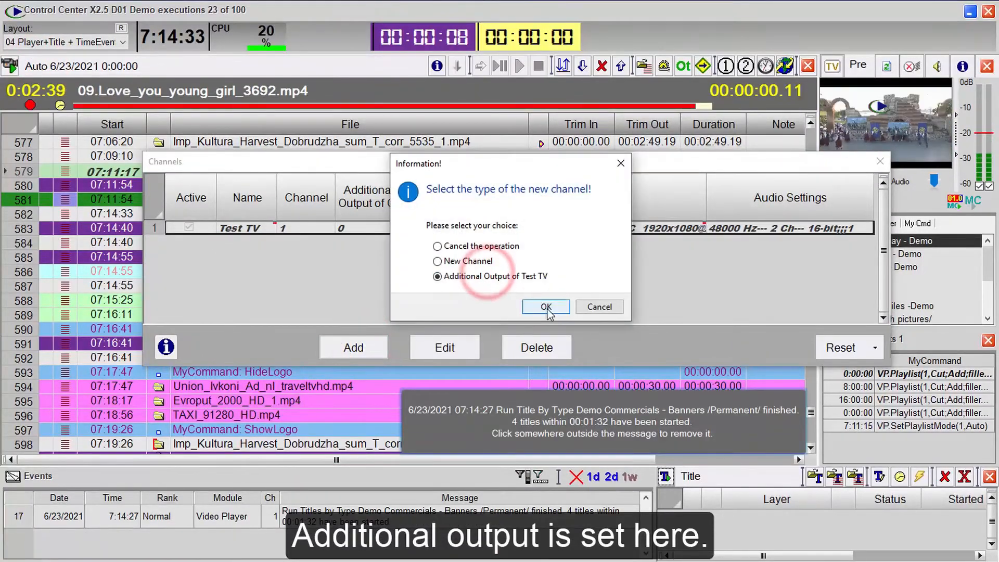
pyautogui.click(543, 306)
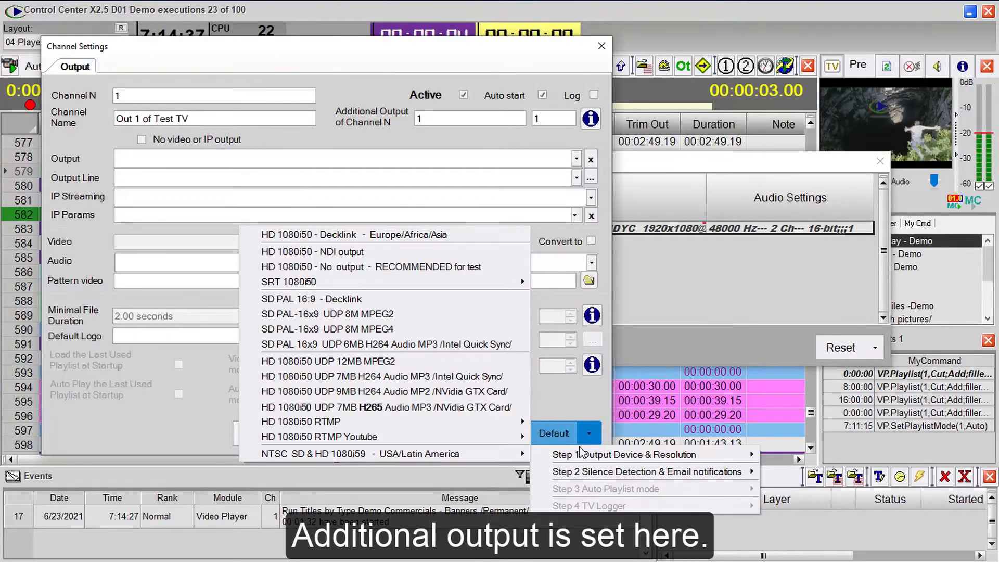
pyautogui.moveTo(476, 426)
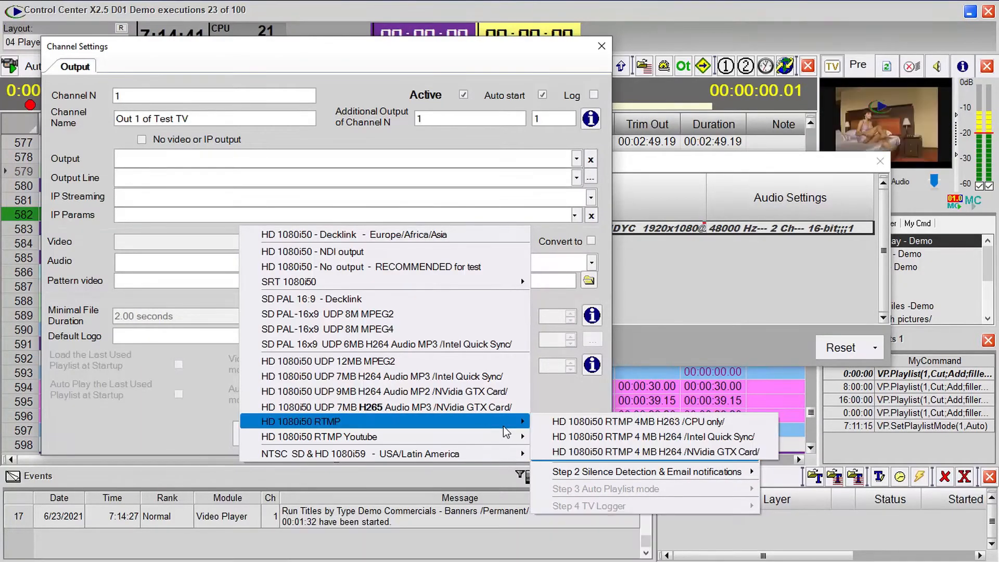
pyautogui.click(634, 451)
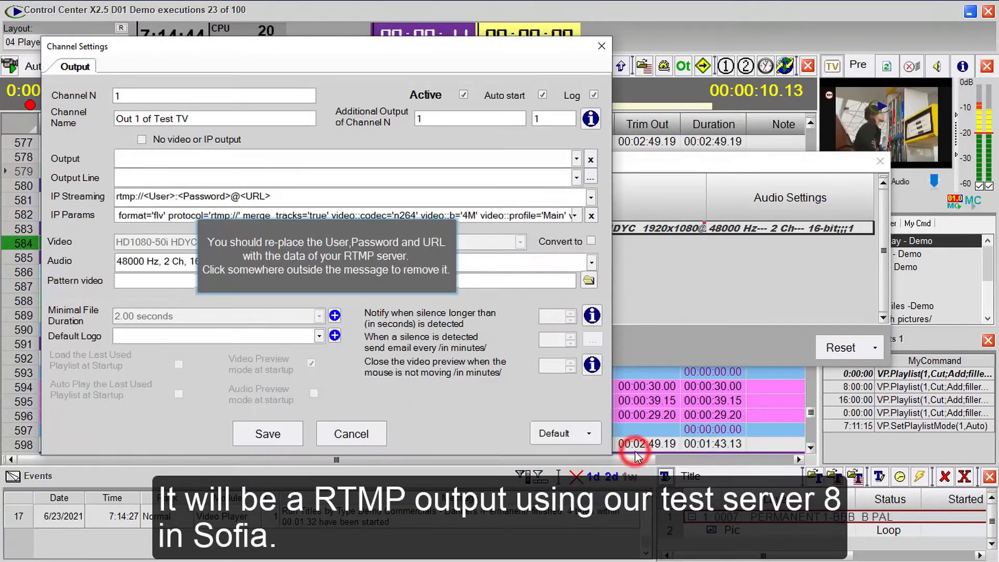
pyautogui.click(294, 199)
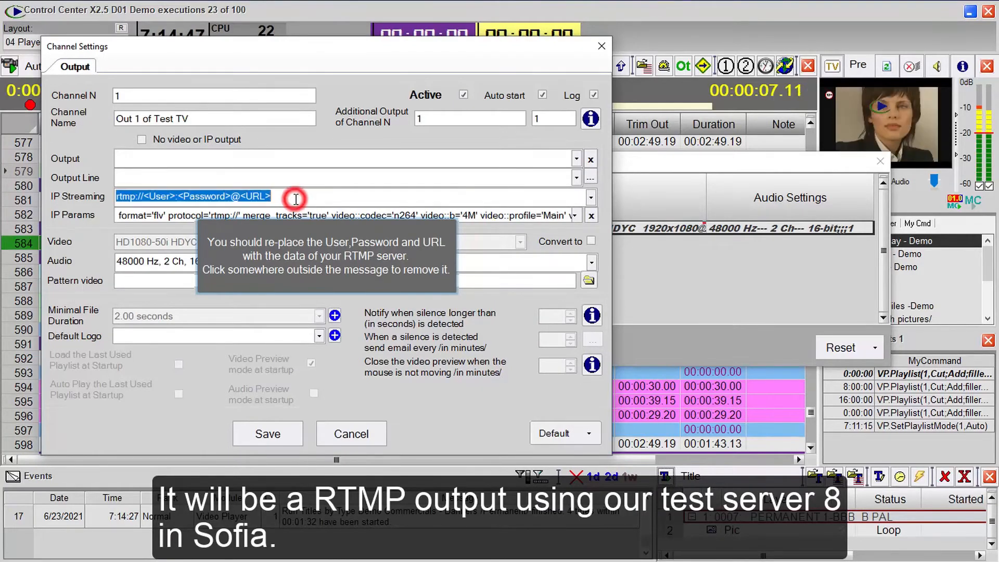
pyautogui.press('Delete')
pyautogui.click(156, 199)
pyautogui.write('rtmp://83.222.173.39:62222/live/test8')
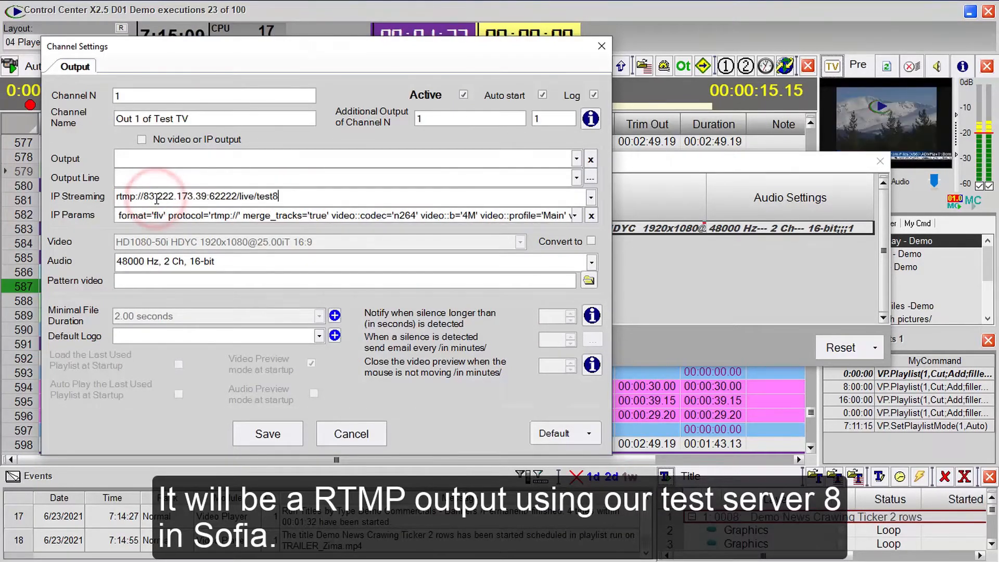
pyautogui.click(192, 117)
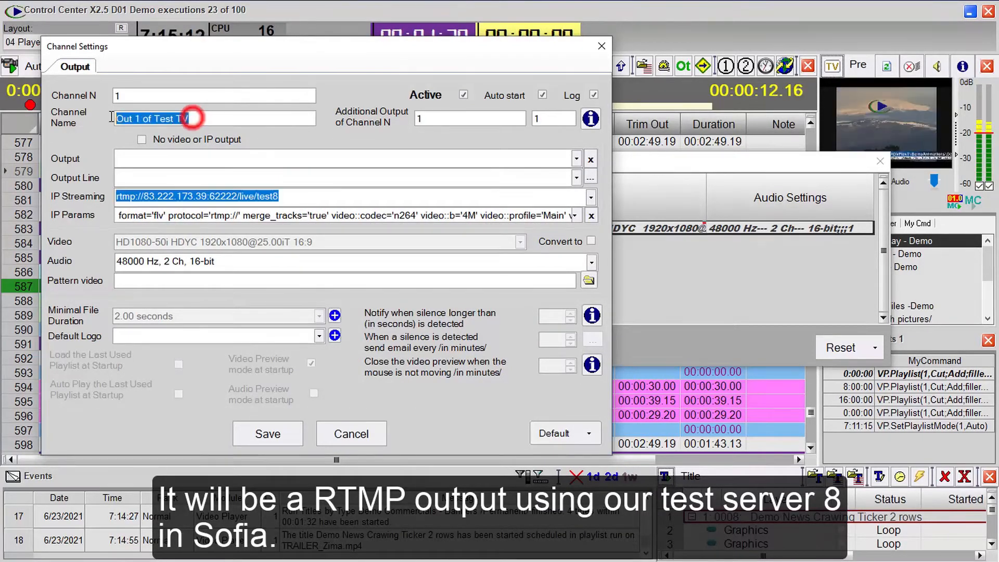
pyautogui.write('RTMP 8')
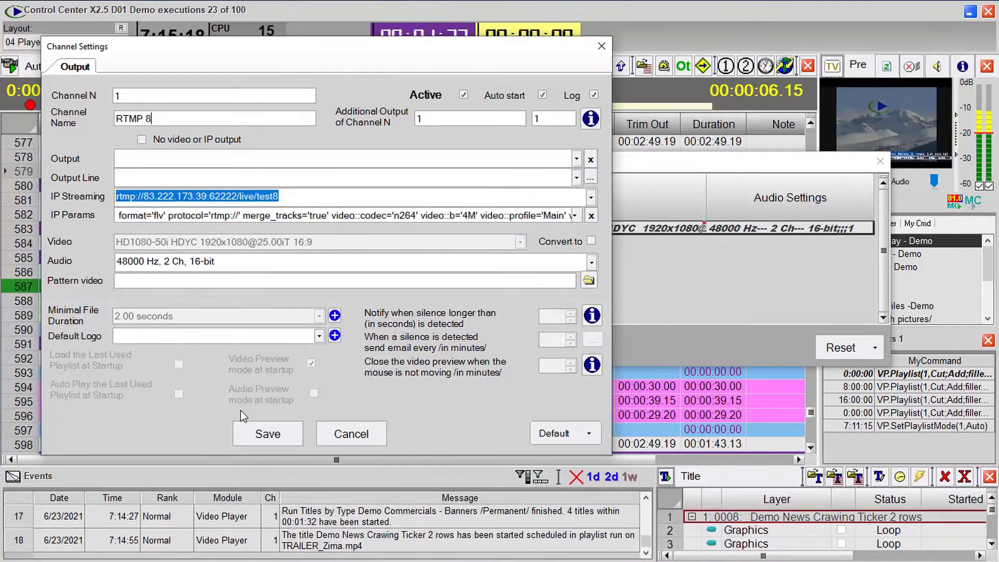
# - Save the RTMP 8 output and hard-reset the Test TV channel
pyautogui.click(263, 434)
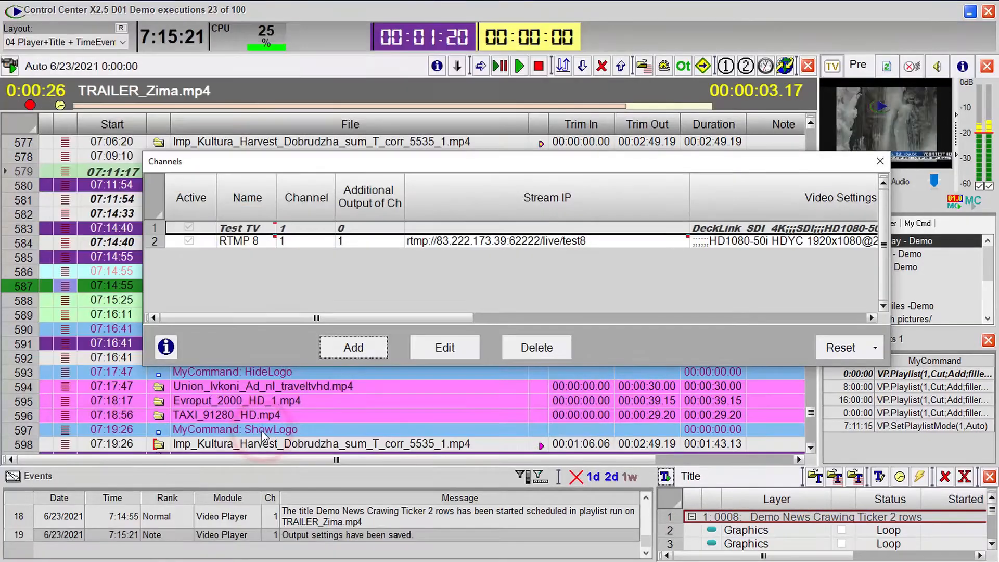
pyautogui.click(876, 349)
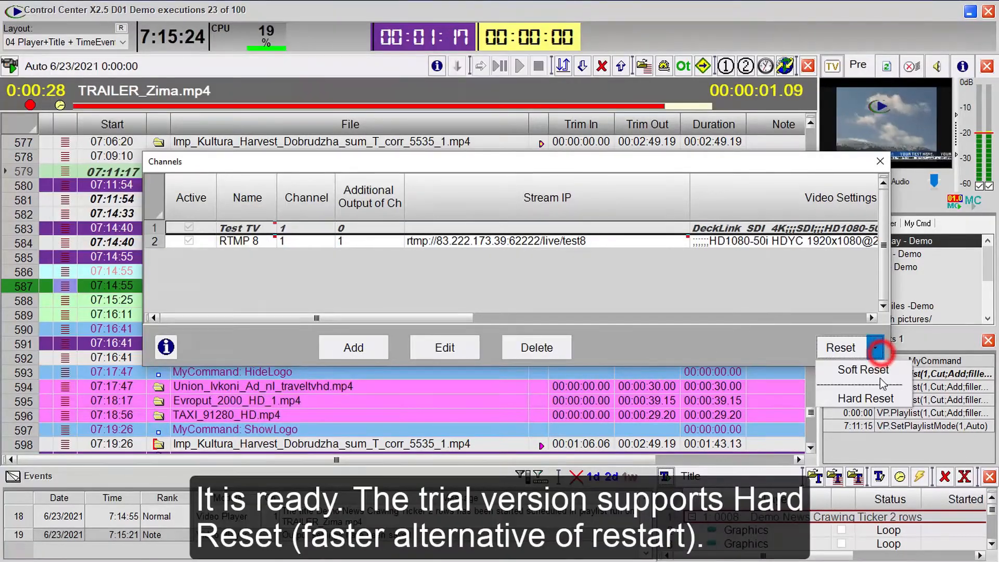
pyautogui.click(880, 409)
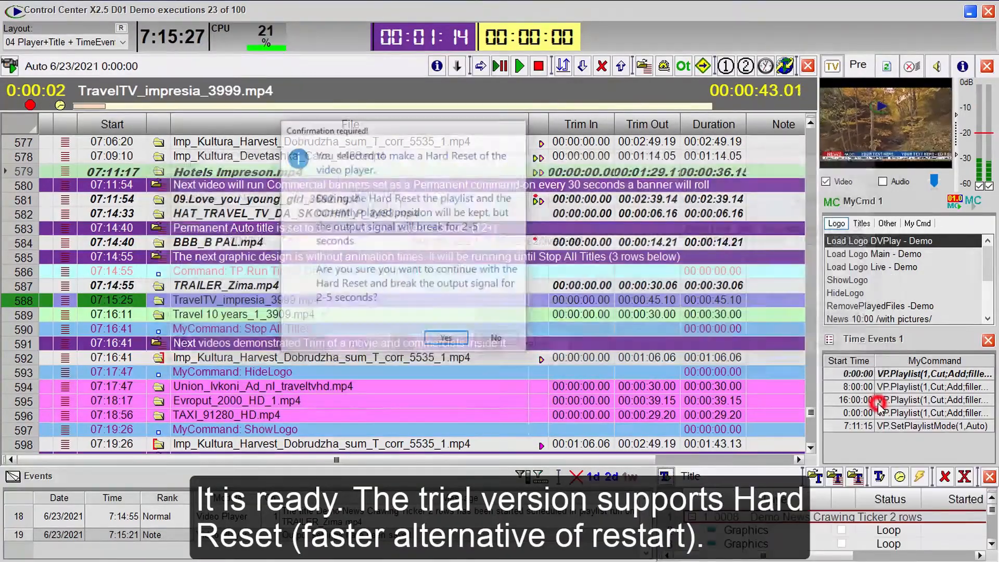
pyautogui.click(451, 344)
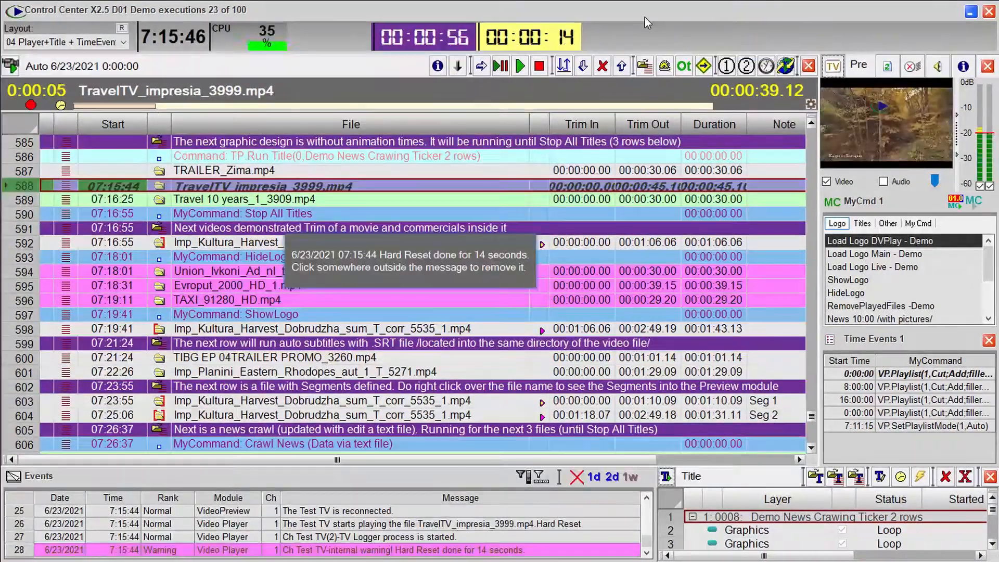
pyautogui.click(489, 181)
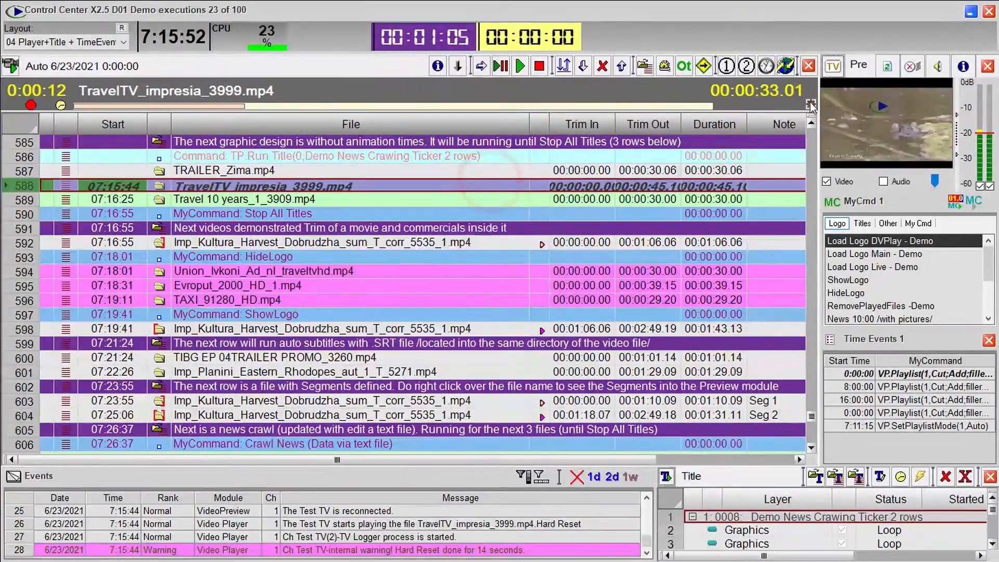
pyautogui.click(809, 103)
pyautogui.moveTo(847, 111)
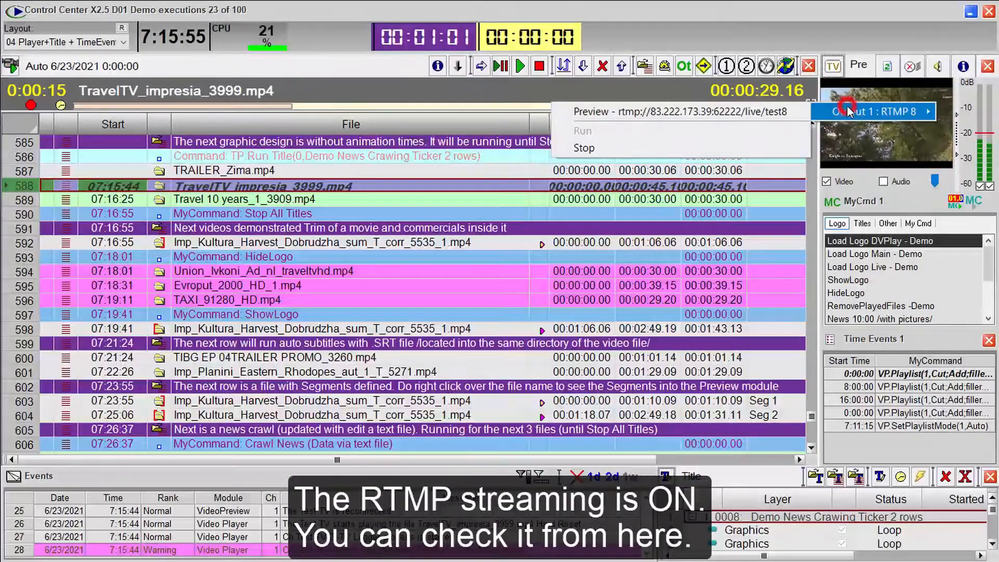
pyautogui.click(668, 112)
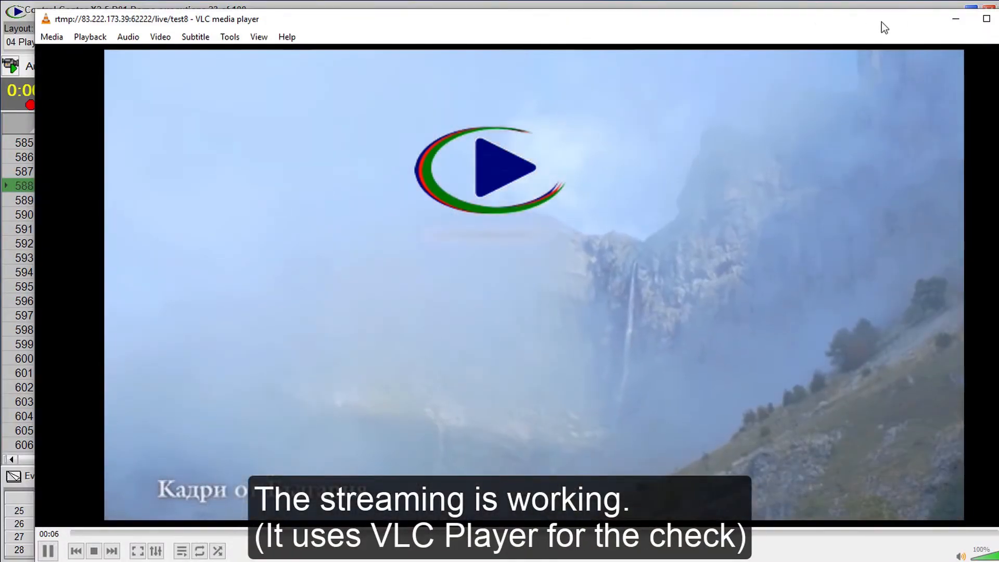
pyautogui.moveTo(910, 19); pyautogui.dragTo(880, 17)
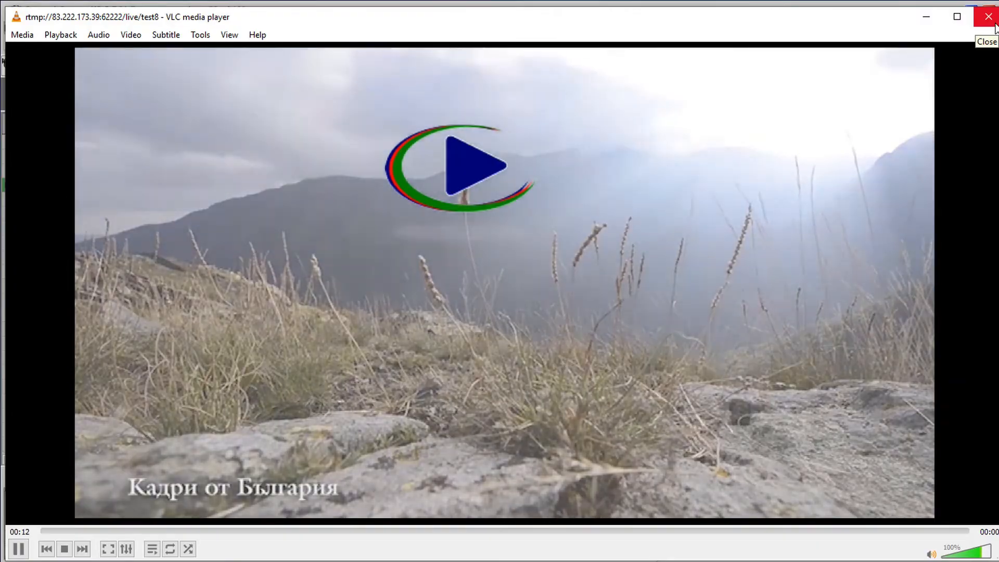
pyautogui.click(994, 24)
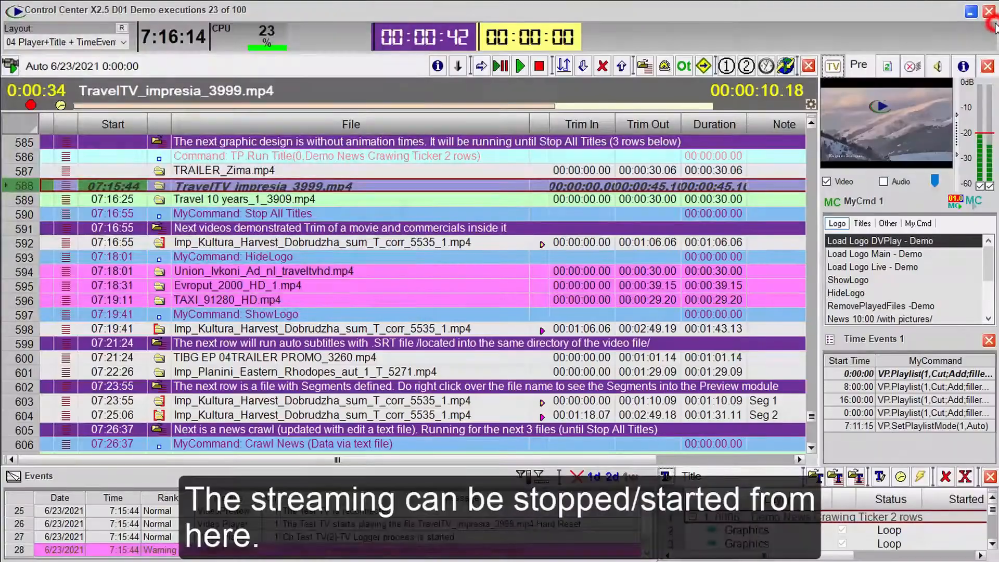
# - Stop streaming on Output 1 : RTMP 8, then reopen its output menu to check
pyautogui.click(810, 104)
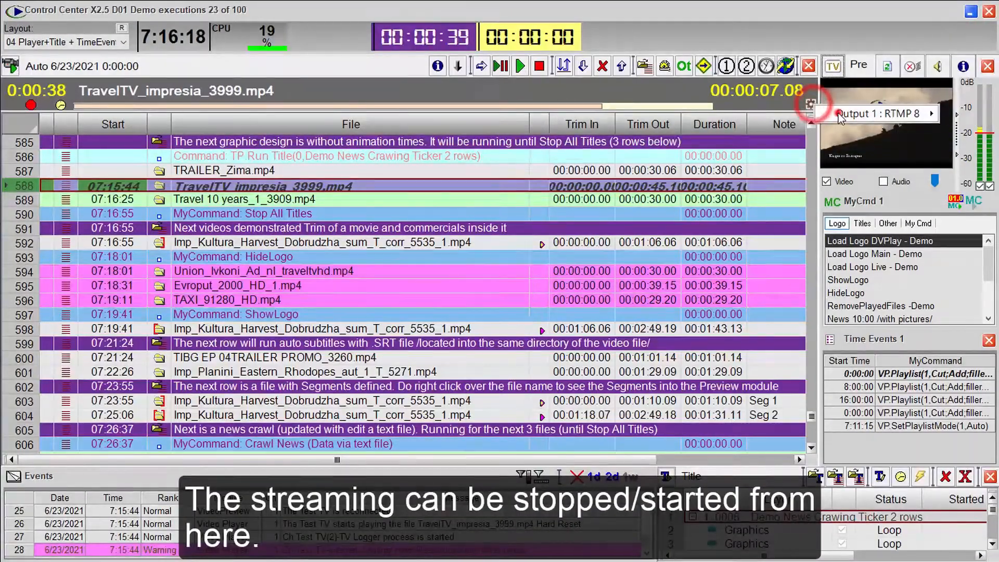
pyautogui.moveTo(879, 114)
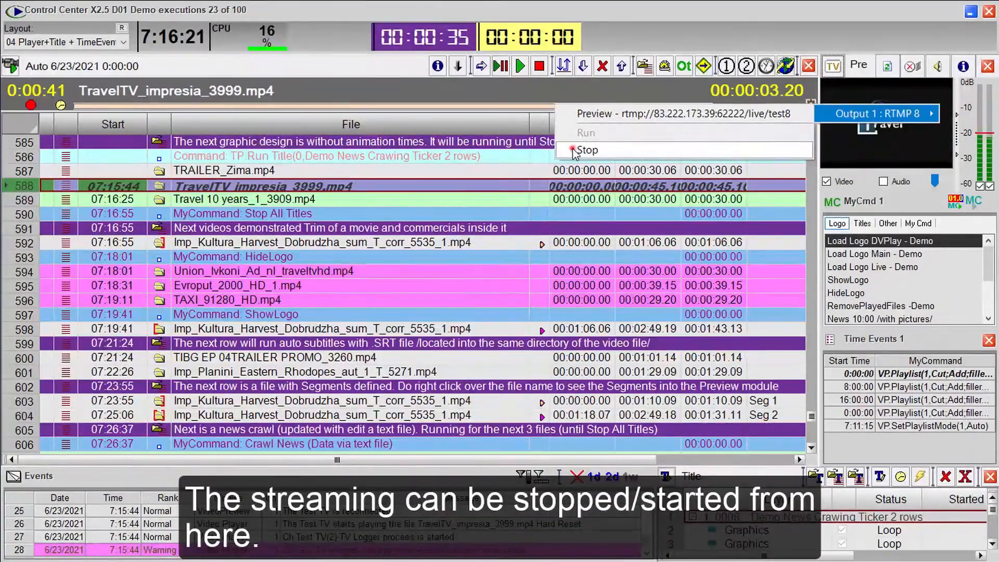
pyautogui.click(573, 150)
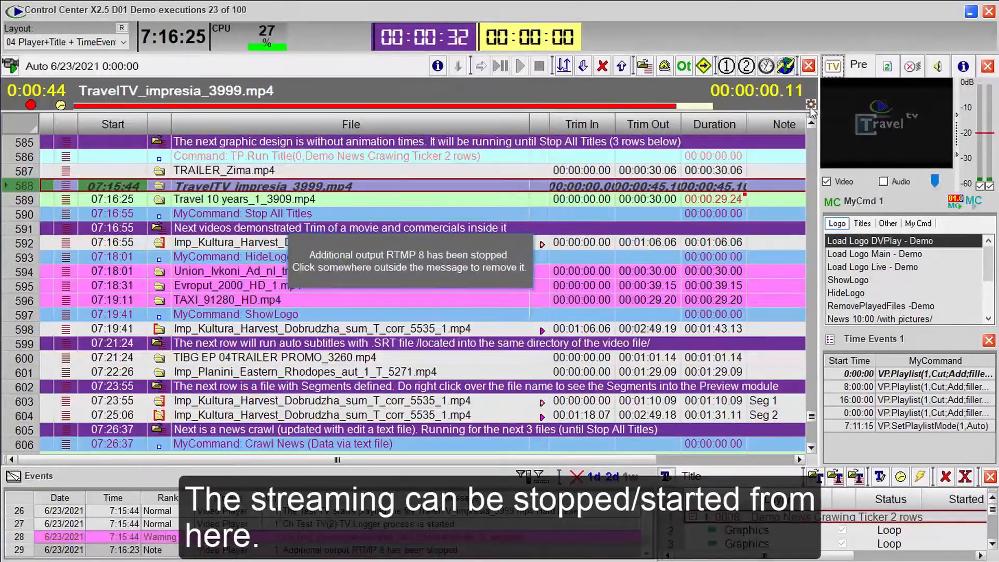
pyautogui.click(810, 104)
pyautogui.moveTo(879, 116)
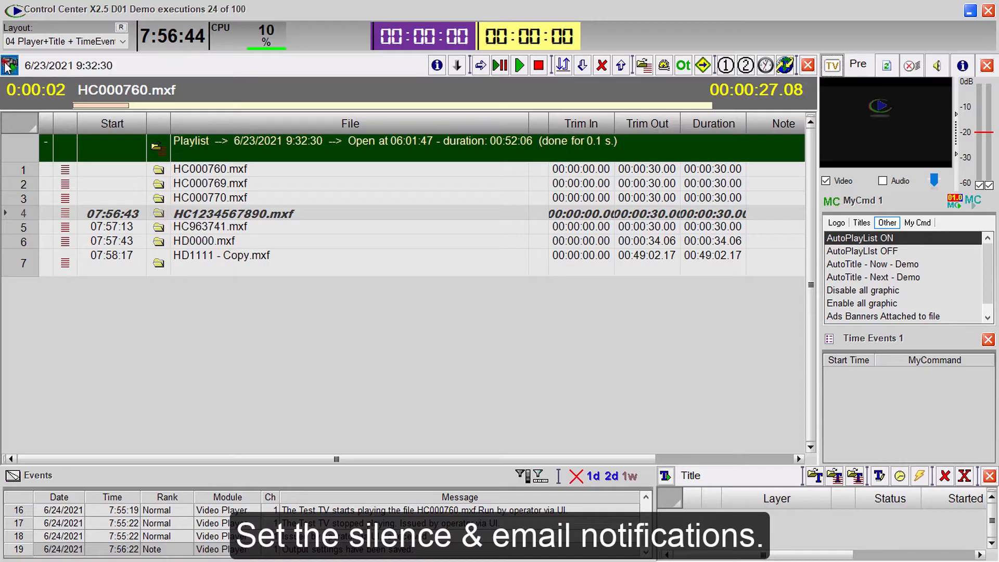
# - Open Channel Options for Ch 1 and move the channel settings window to the right
pyautogui.click(7, 65)
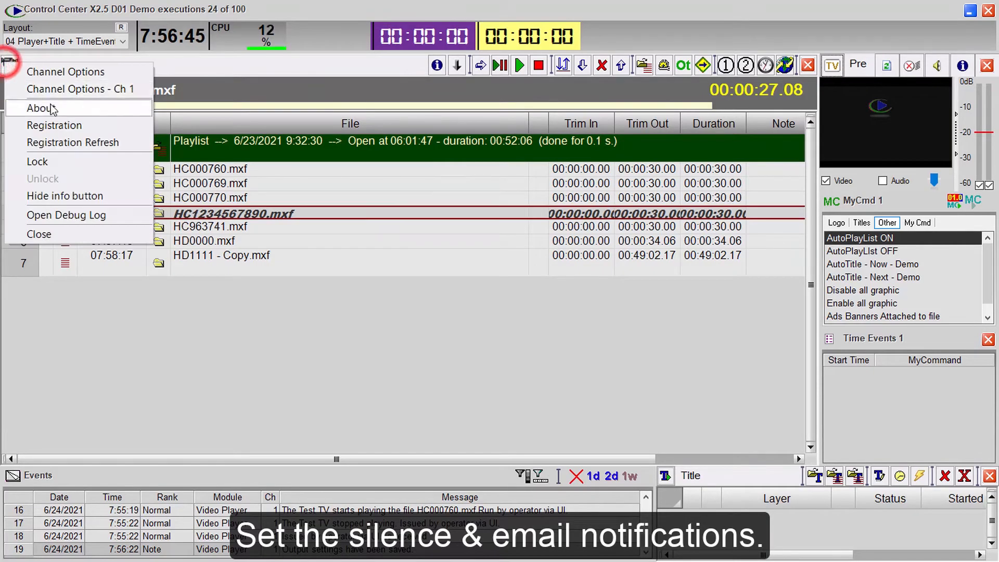
pyautogui.click(123, 89)
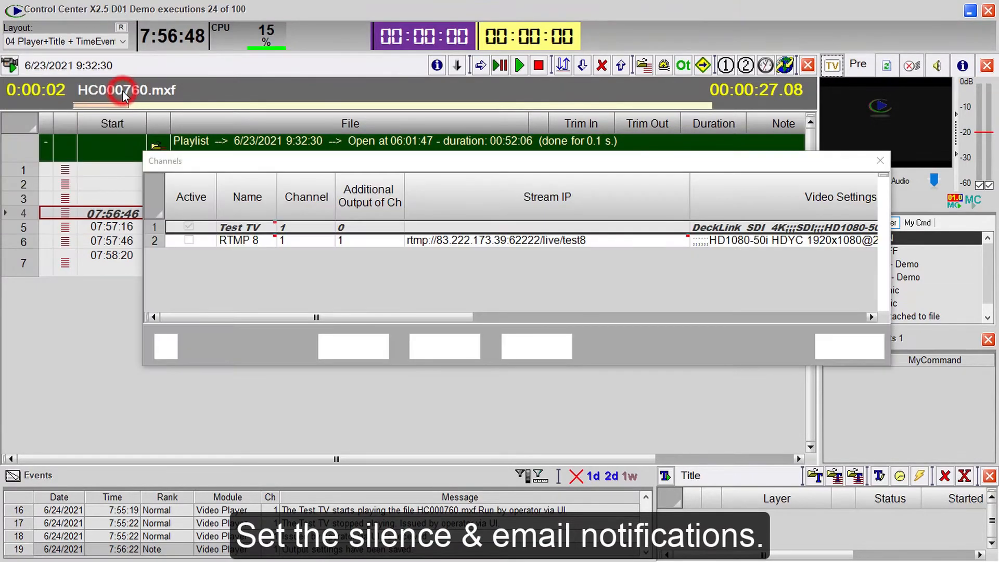
pyautogui.moveTo(438, 61); pyautogui.dragTo(560, 56)
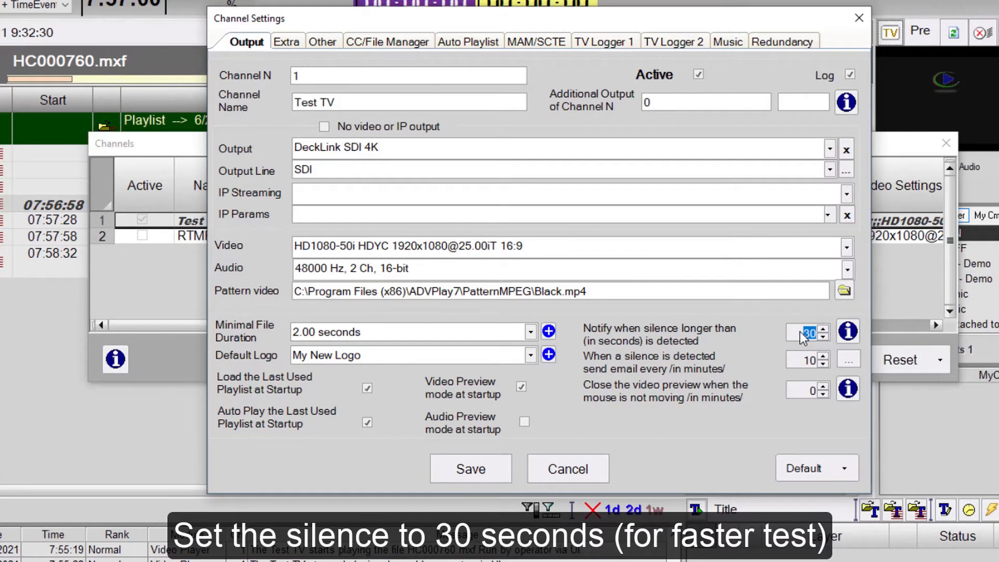
# - Confirm 30-second silence alerts repeating every 10 minutes to the notification e-mail, and enable stopped-player alerts
pyautogui.click(852, 356)
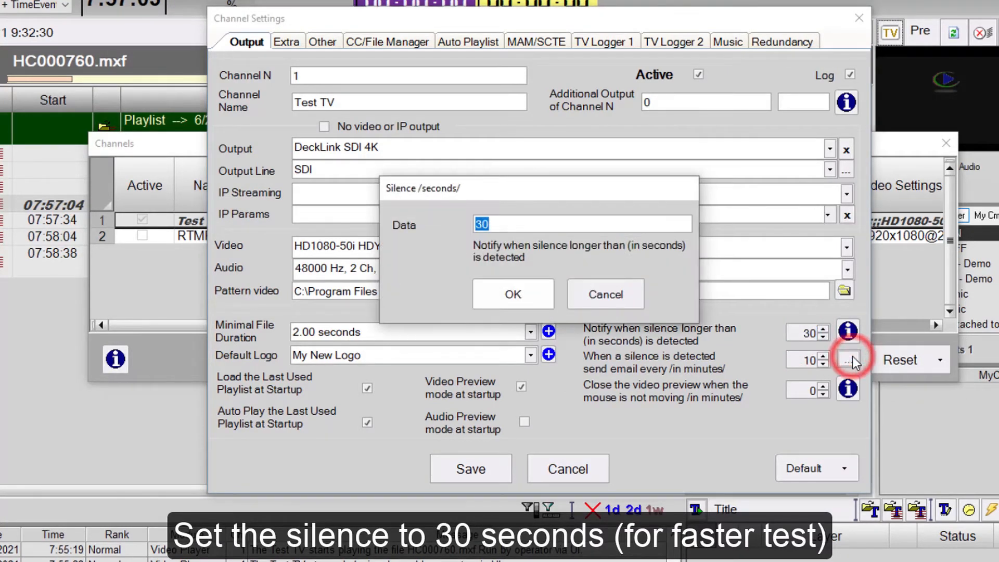
pyautogui.click(492, 289)
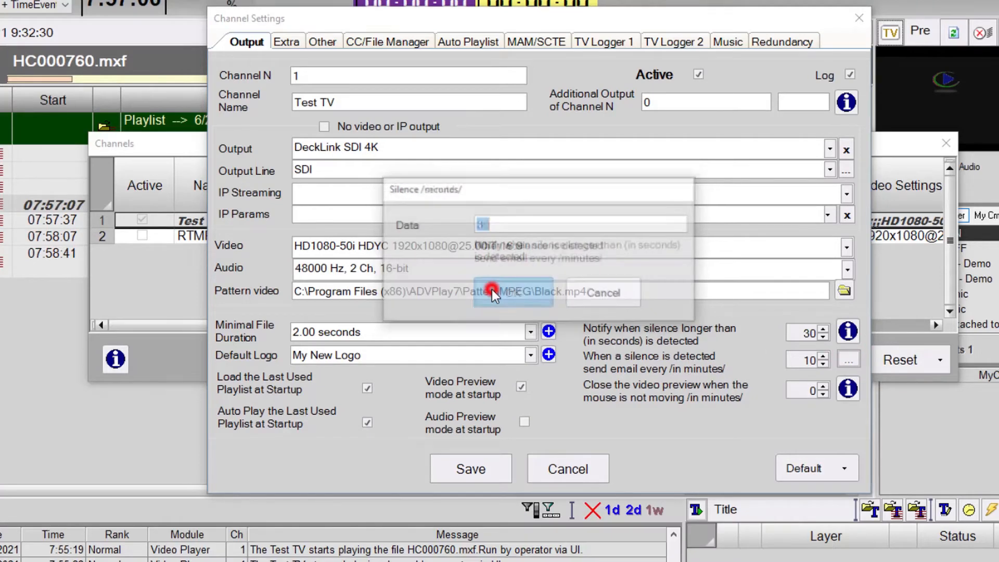
pyautogui.click(492, 289)
pyautogui.write('aa')
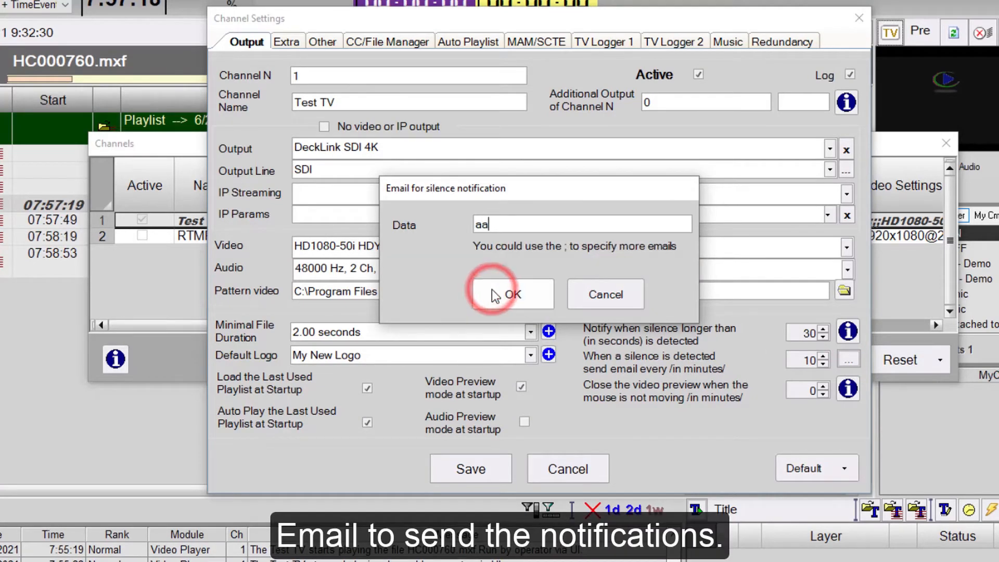
pyautogui.write('a@aaa.co')
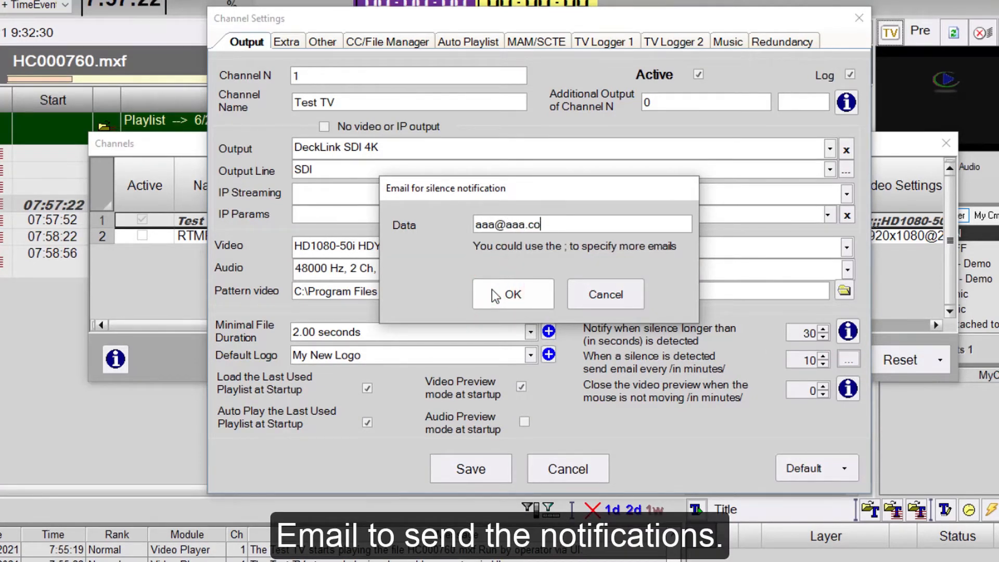
pyautogui.write('m')
pyautogui.click(494, 290)
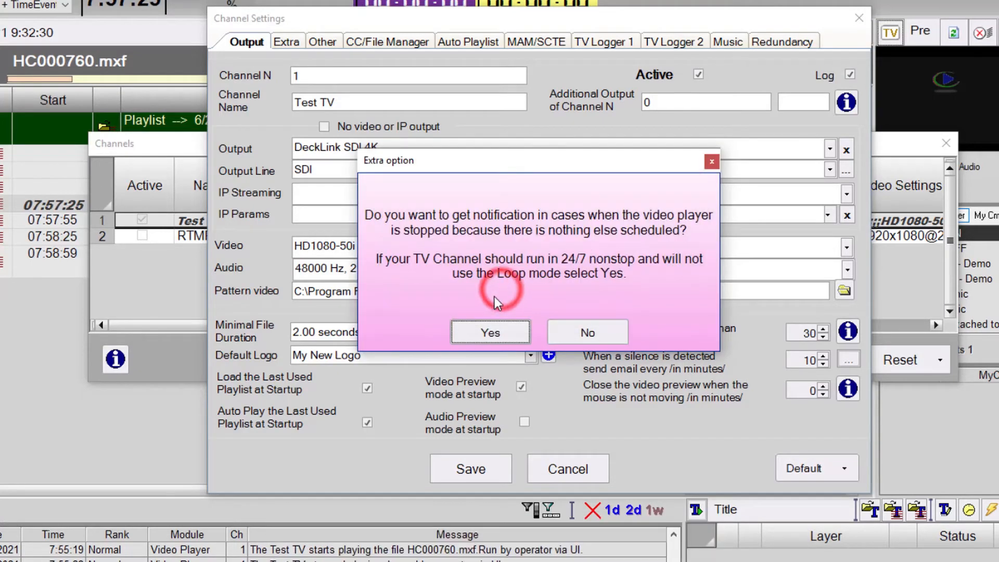
pyautogui.click(458, 332)
pyautogui.click(522, 332)
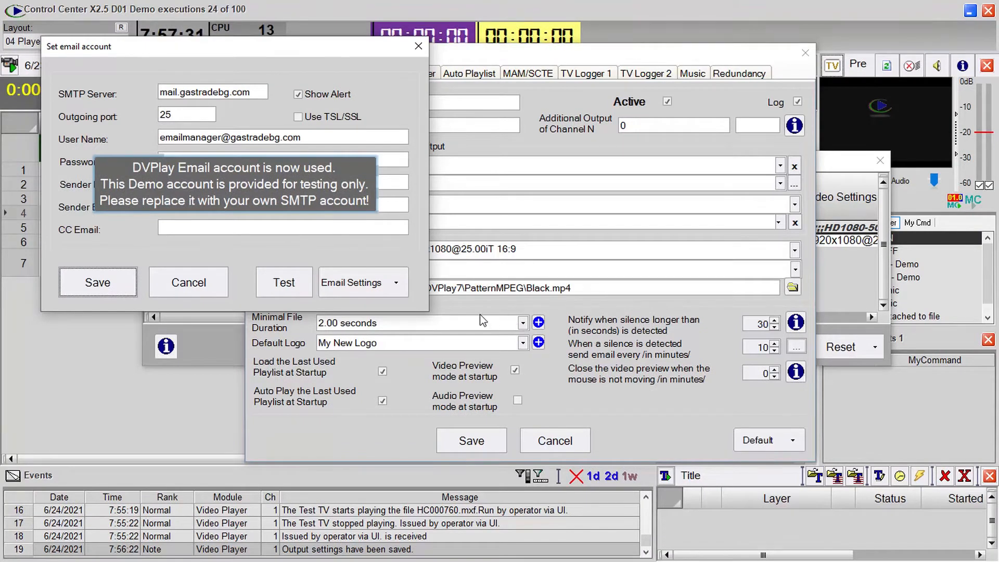
# - Send a test e-mail from the demo SMTP account, then save the account and channel output settings
pyautogui.click(214, 231)
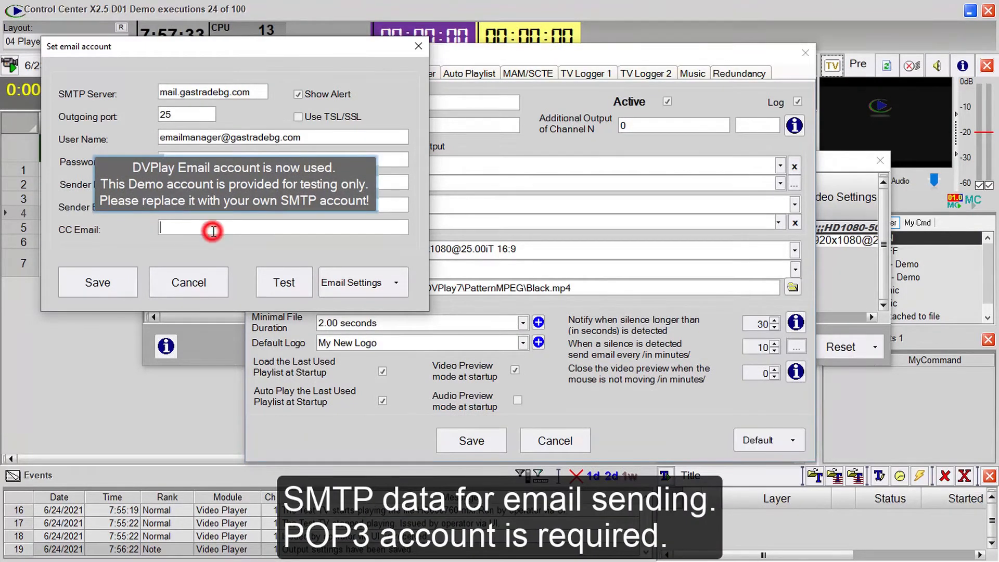
pyautogui.click(257, 91)
pyautogui.click(202, 111)
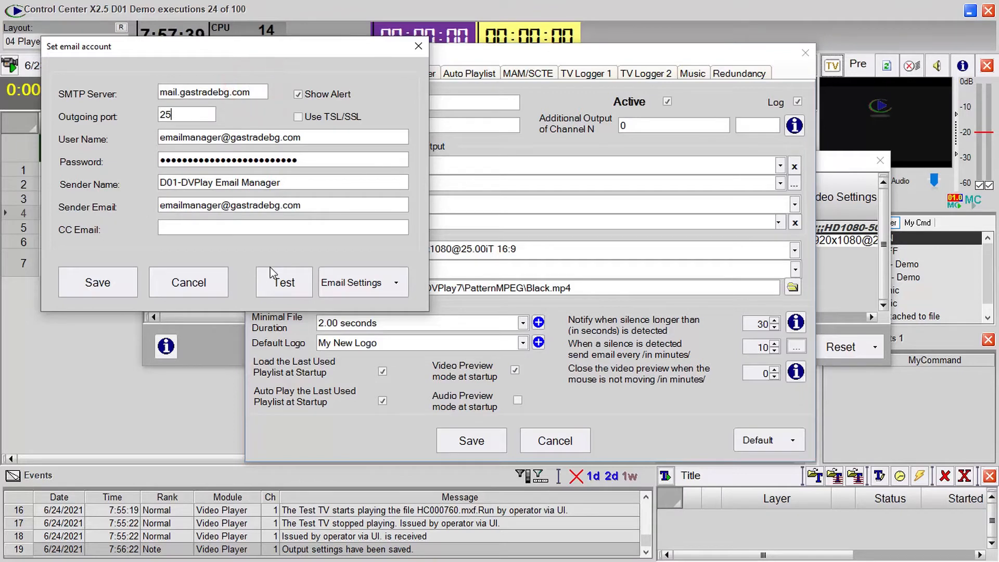
pyautogui.click(280, 284)
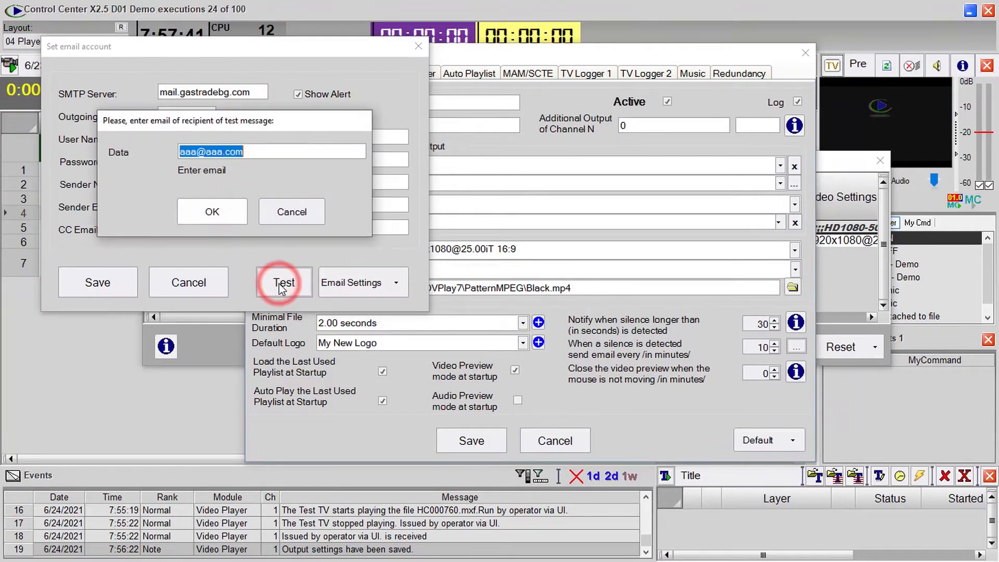
pyautogui.click(226, 219)
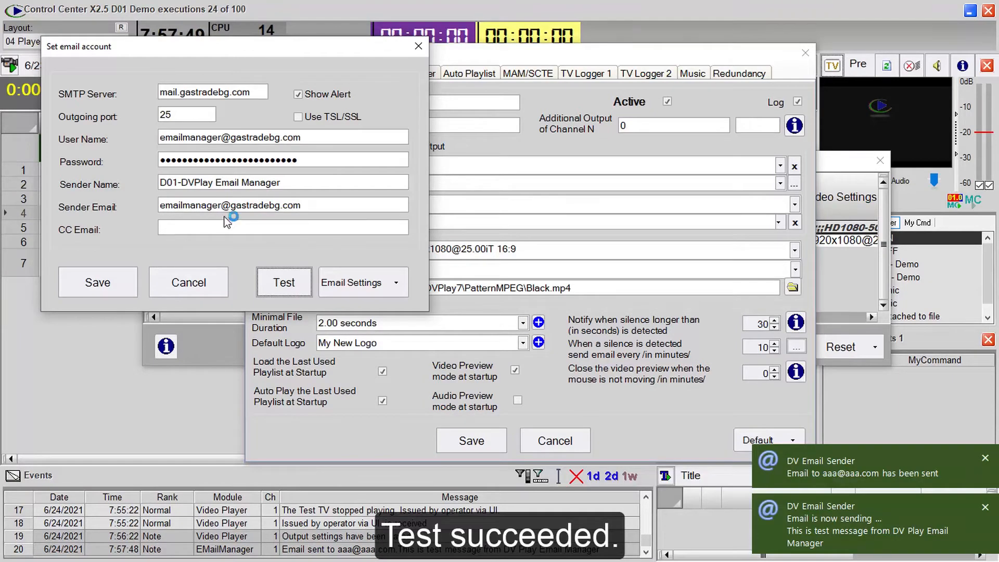
pyautogui.click(127, 283)
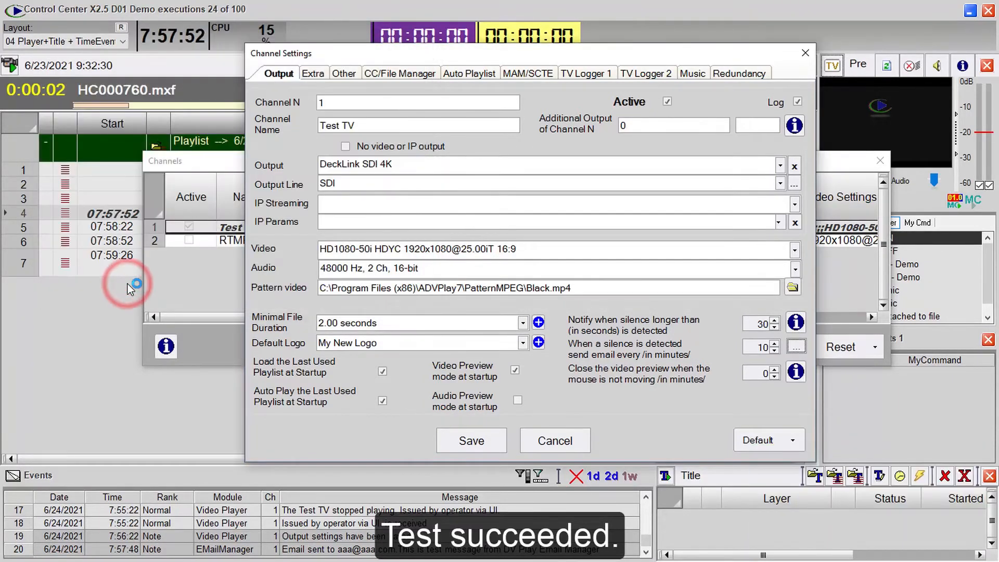
pyautogui.click(467, 439)
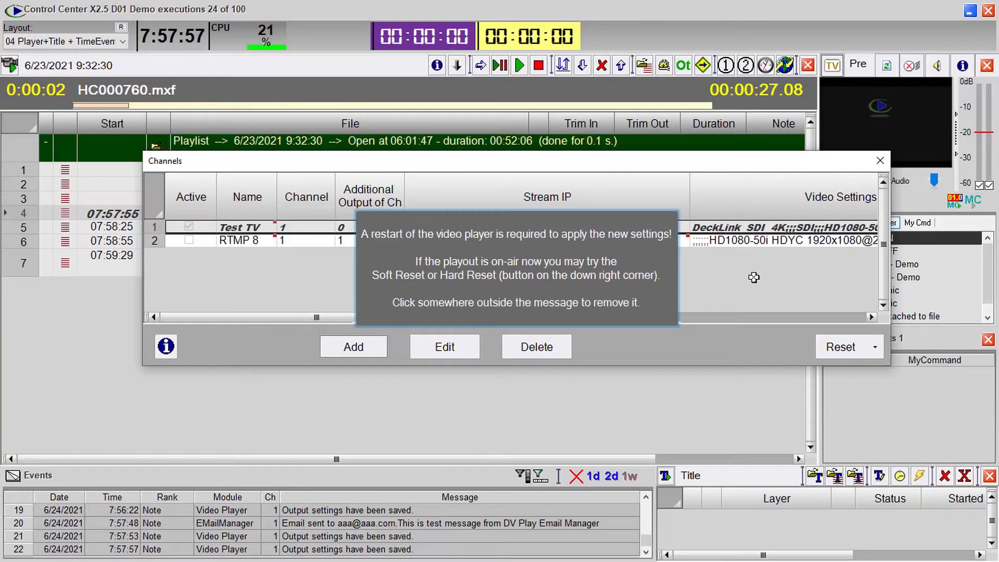
# - Open Set Email notifications and add the notification address for Warning-Wrong Files
pyautogui.click(880, 160)
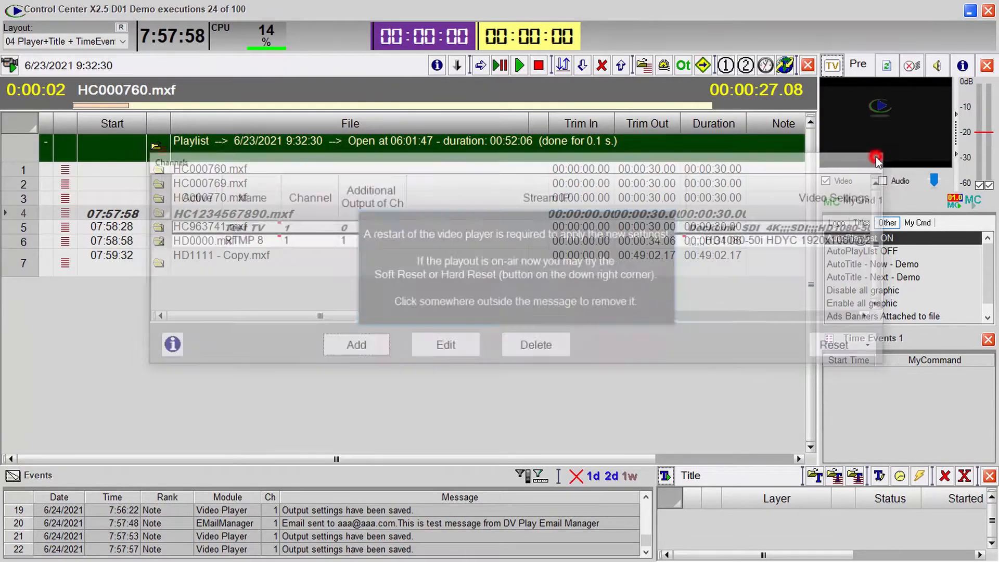
pyautogui.click(15, 10)
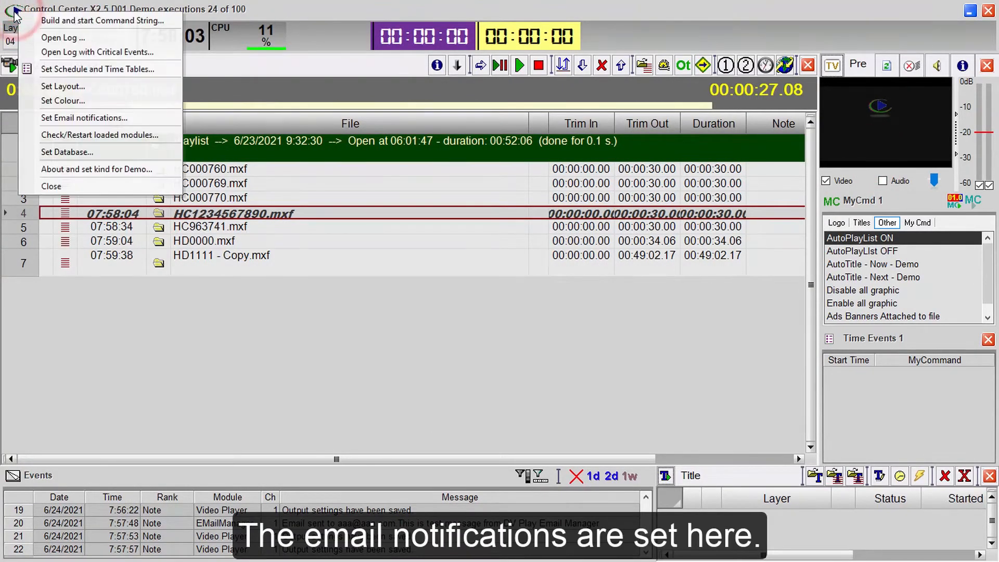
pyautogui.click(76, 120)
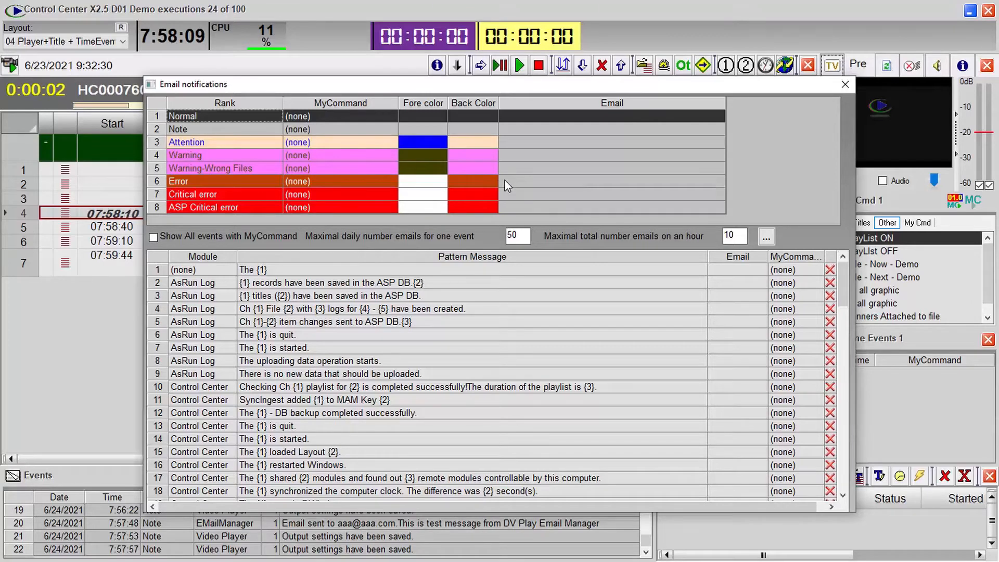
pyautogui.doubleClick(533, 171)
pyautogui.write('aa')
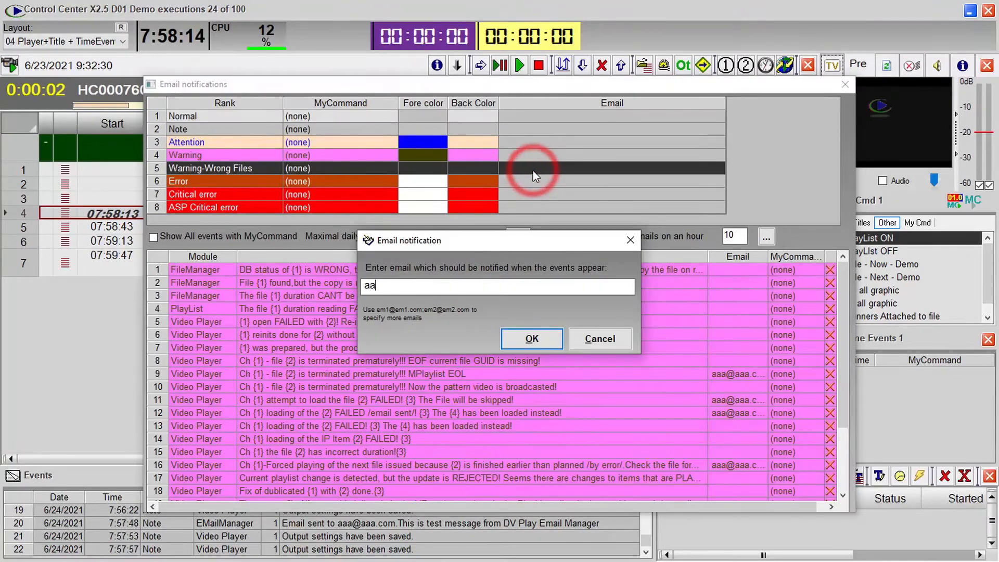
pyautogui.write('a@aaa.com')
pyautogui.click(531, 338)
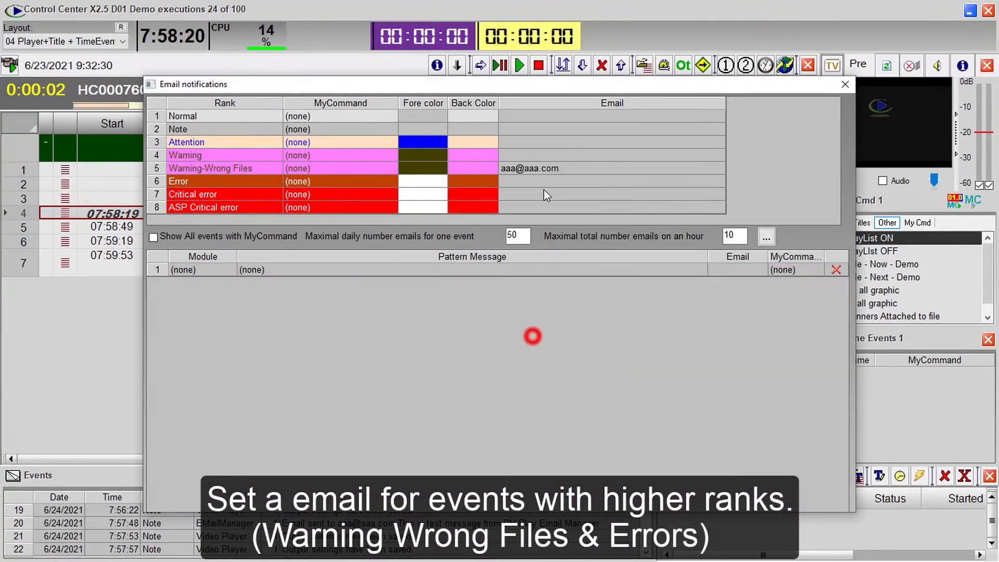
# - Add the same address for Error, Critical error and ASP Critical error, then close the window
pyautogui.doubleClick(542, 177)
pyautogui.write('aaa@aaa.com')
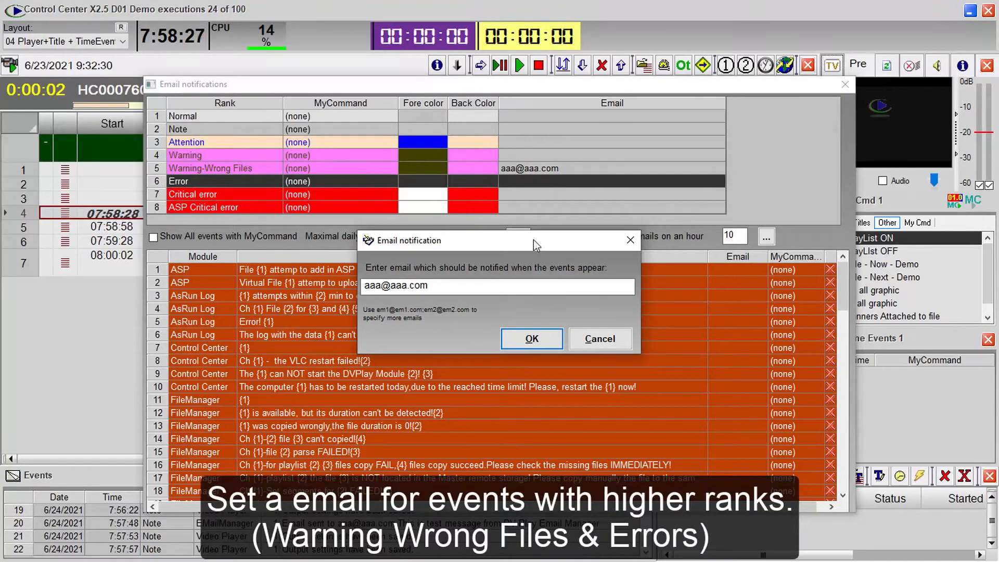
pyautogui.click(523, 346)
pyautogui.doubleClick(528, 195)
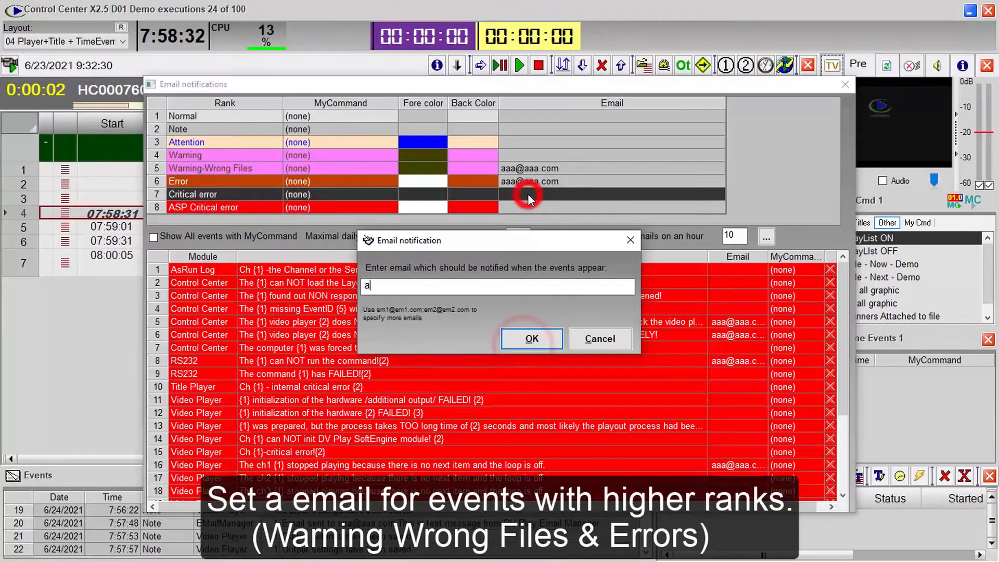
pyautogui.write('aaa@aaa.com')
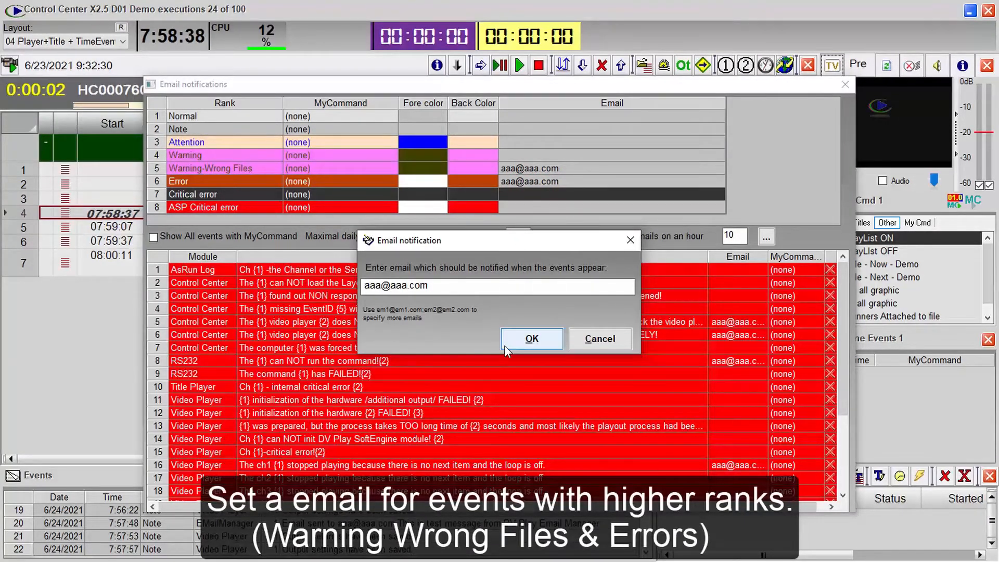
pyautogui.click(506, 344)
pyautogui.doubleClick(521, 203)
pyautogui.write('aaa@aaa.com')
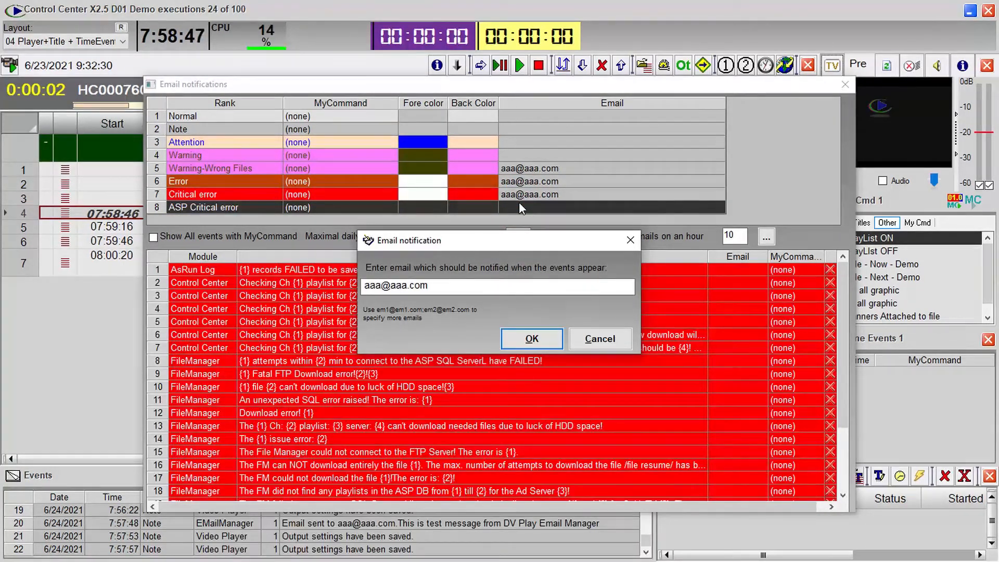
pyautogui.click(541, 341)
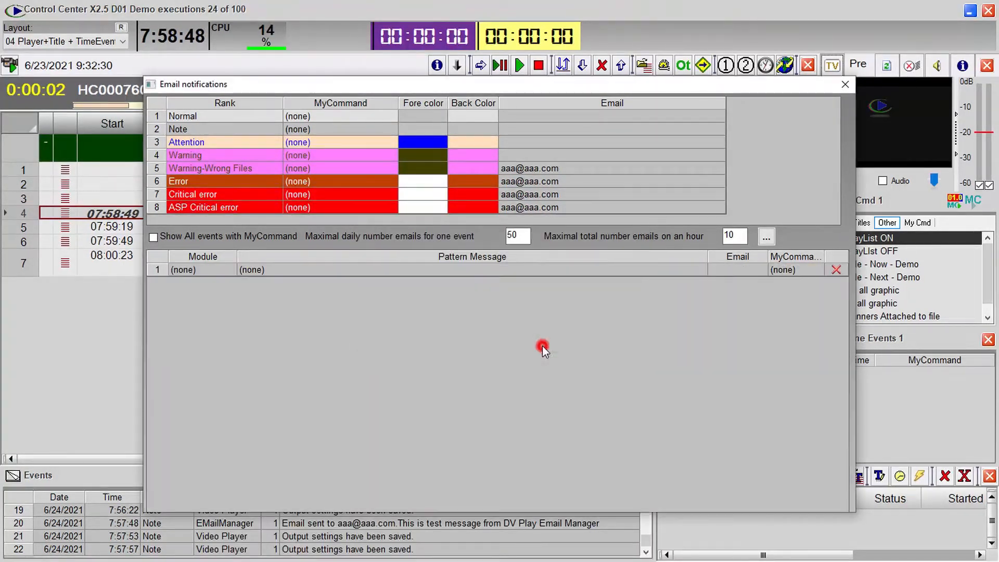
pyautogui.click(846, 84)
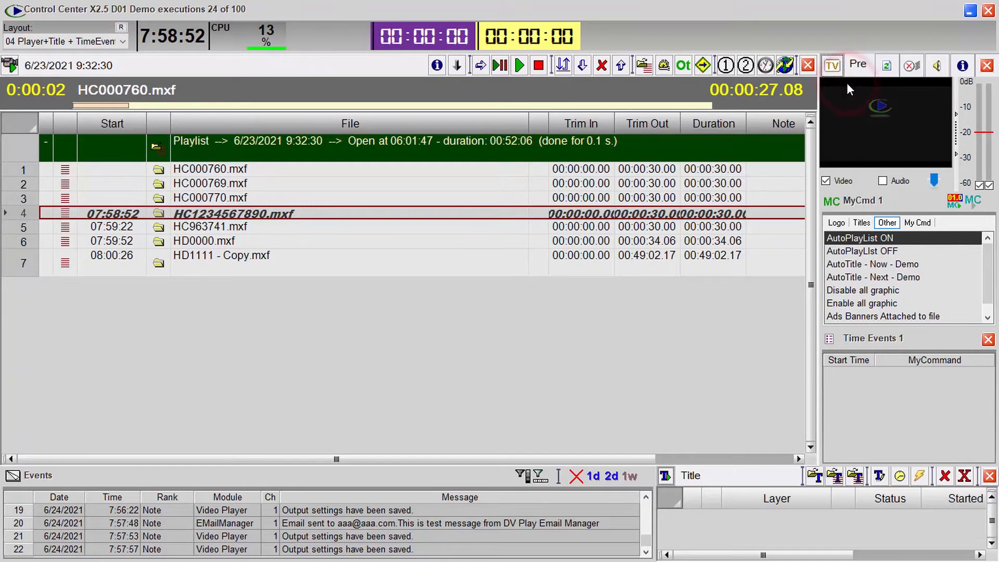
# - Load the Demo Playlist into the channel from the saved playlists
pyautogui.click(643, 66)
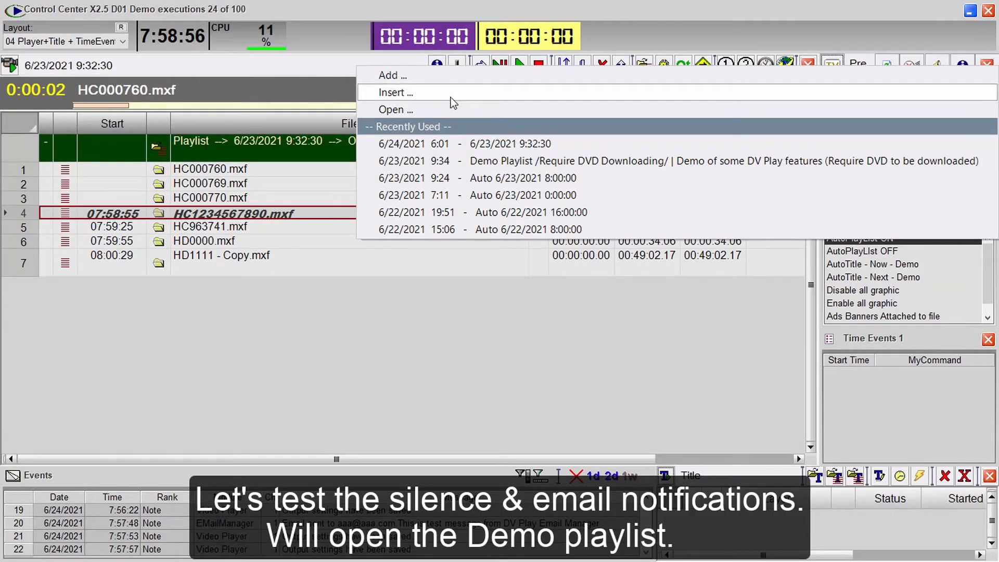
pyautogui.click(418, 111)
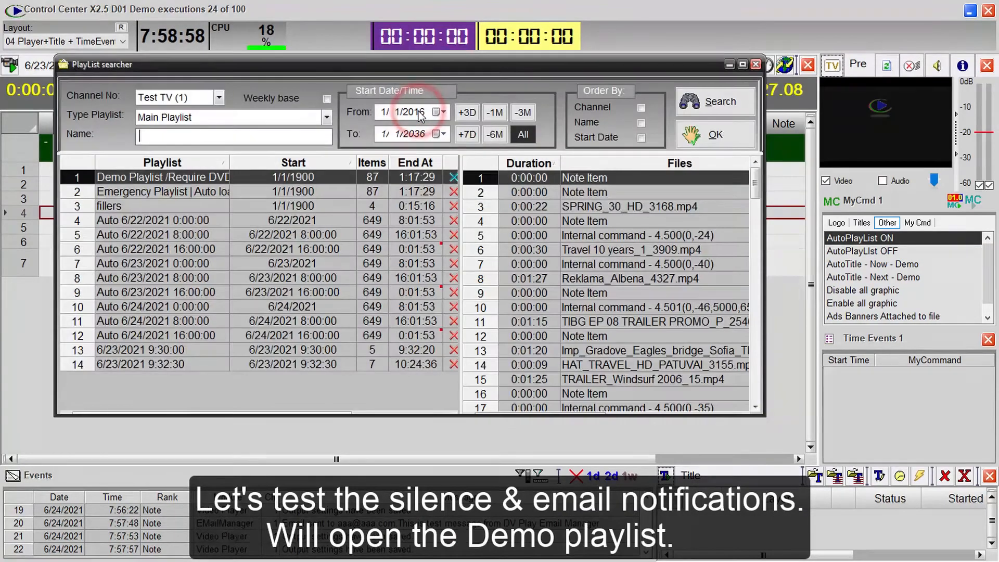
pyautogui.doubleClick(214, 177)
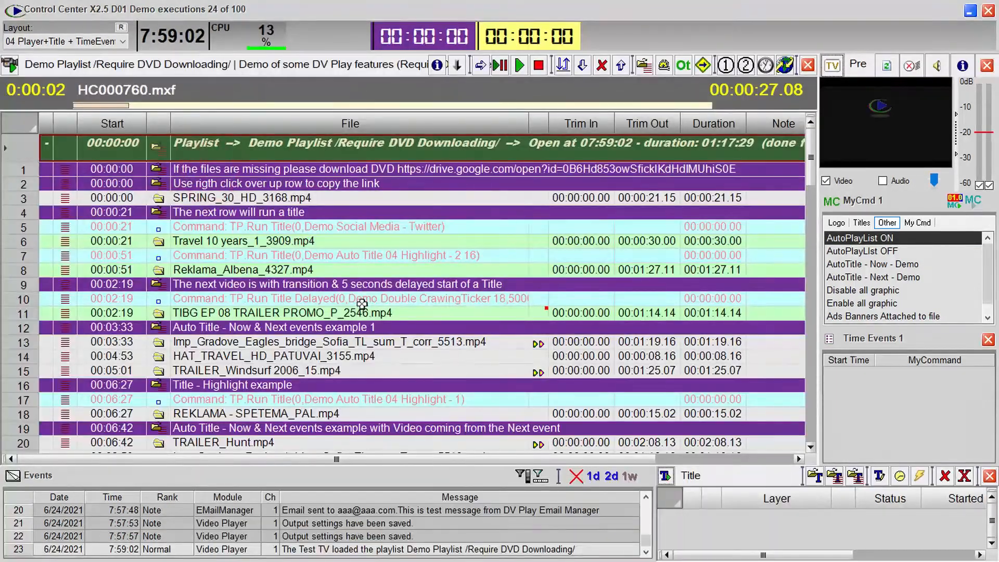
# - Select row 73, No_Sound_PAL_Melnik_Bulgaria.mp4, and start playing it
pyautogui.click(362, 304)
pyautogui.scroll(-17, 362, 305)
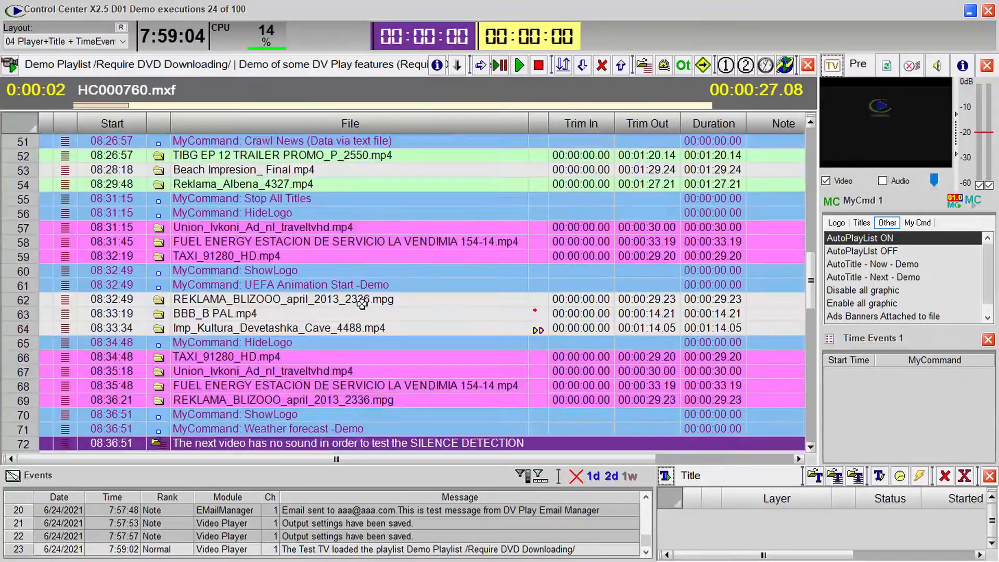
pyautogui.scroll(-3, 362, 305)
pyautogui.click(335, 328)
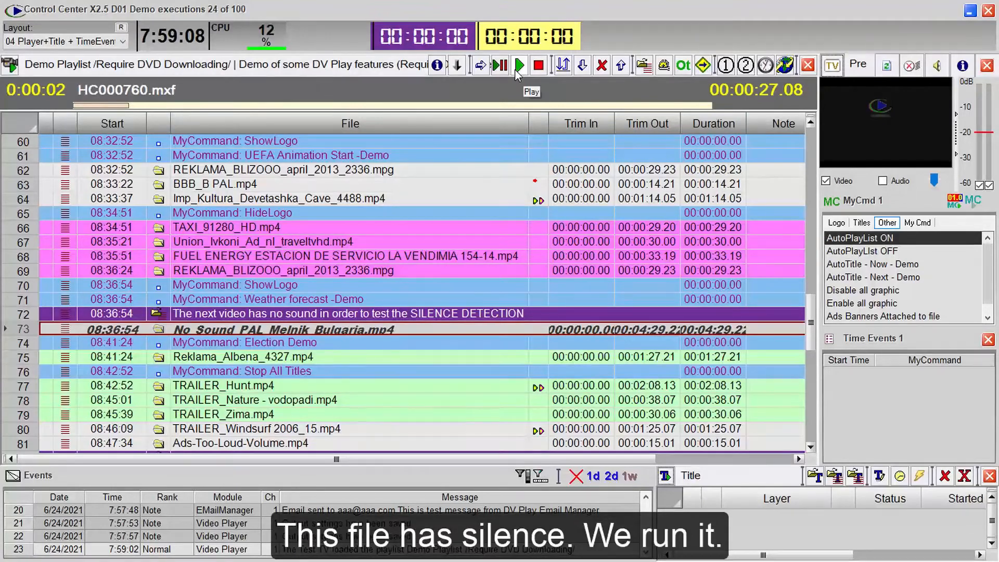
pyautogui.click(518, 65)
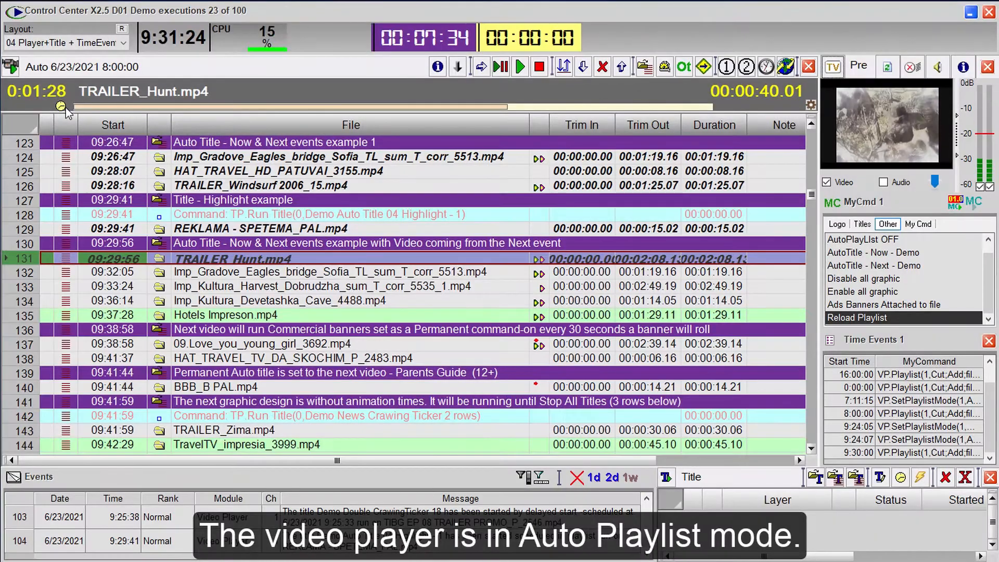
# - Check the Auto playlist mode indicator in Control Center
pyautogui.moveTo(66, 108)
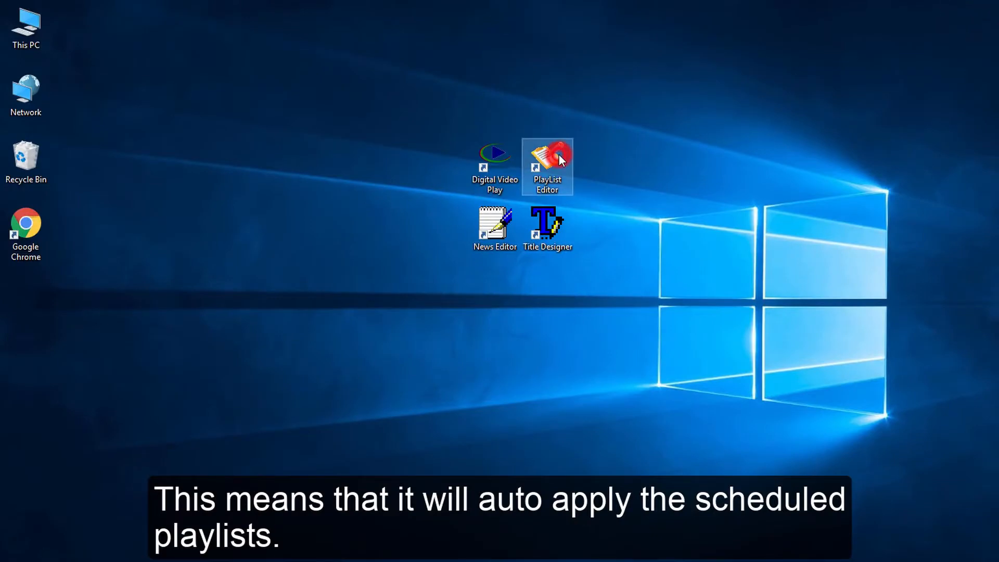
# - Launch PlayList Editor maximized and review the Auto 6/23/2021 8:00:00 playlist without opening it
pyautogui.doubleClick(559, 154)
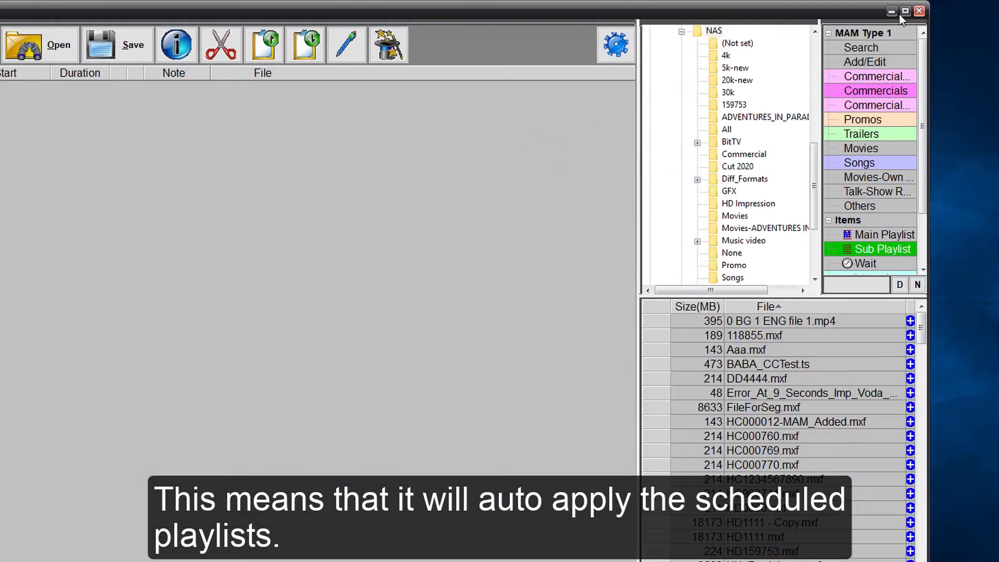
pyautogui.click(905, 11)
pyautogui.click(138, 43)
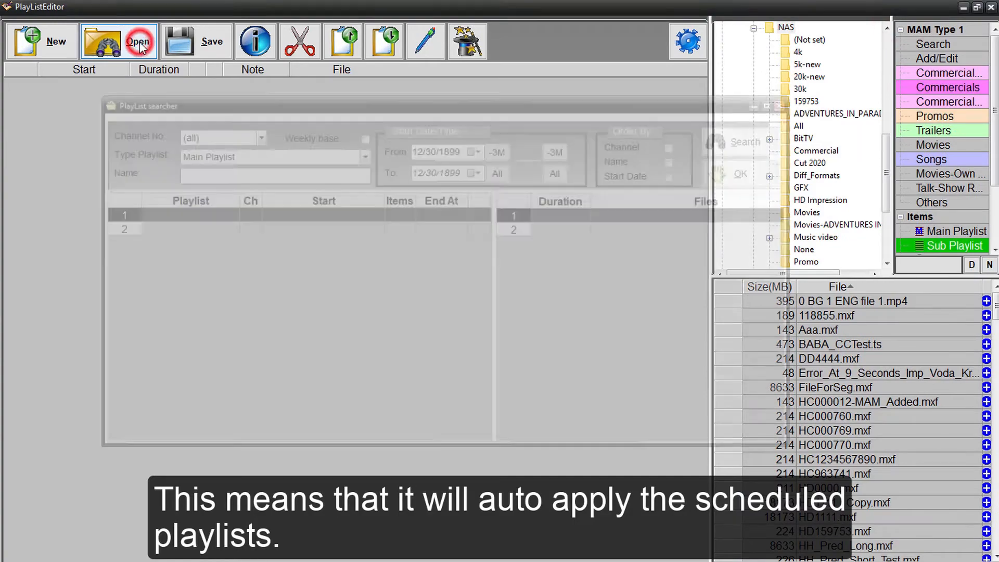
pyautogui.click(202, 313)
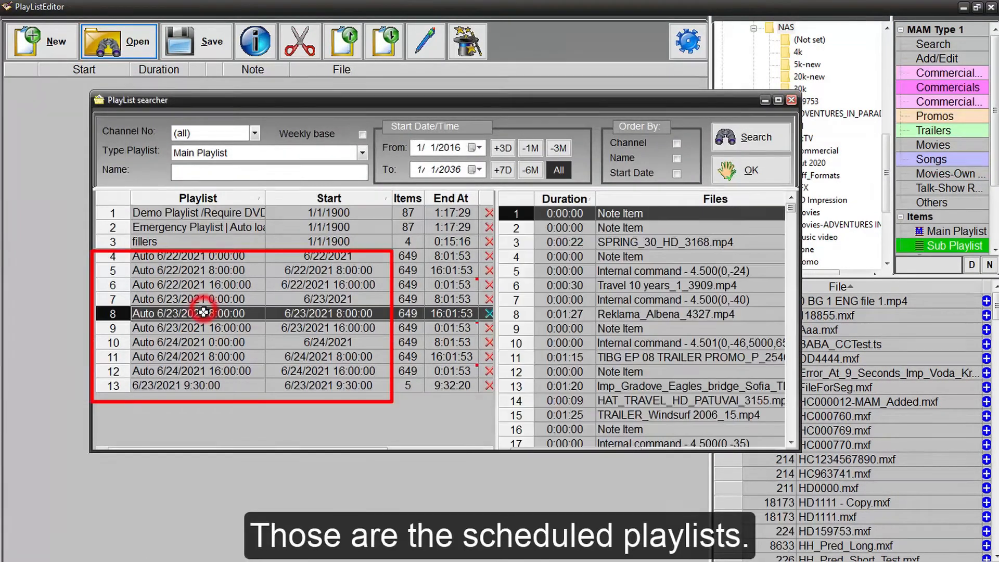
pyautogui.click(791, 100)
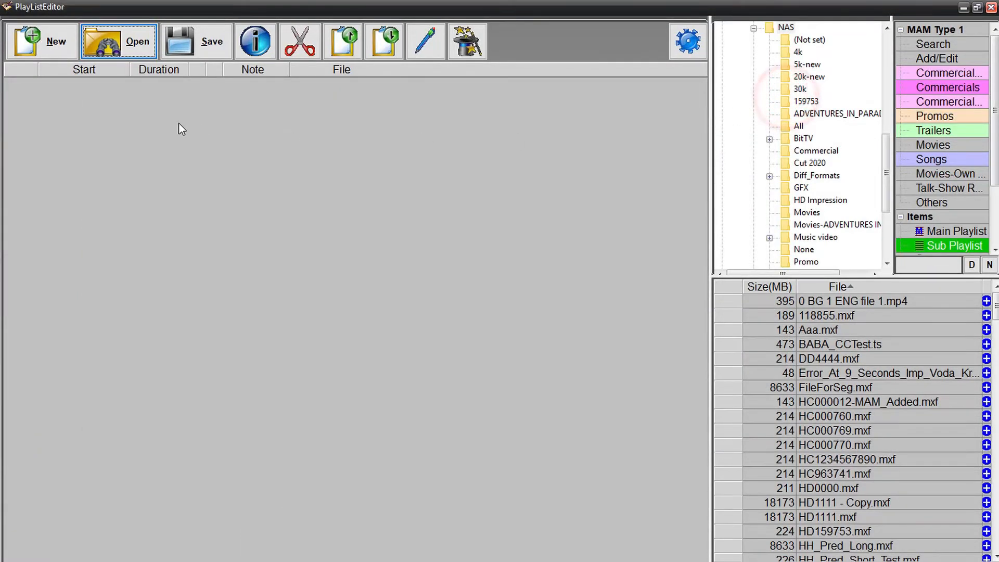
# - Create a new playlist starting 6/23/2021 at 9:32:30 and select HC000760.mxf
pyautogui.click(56, 57)
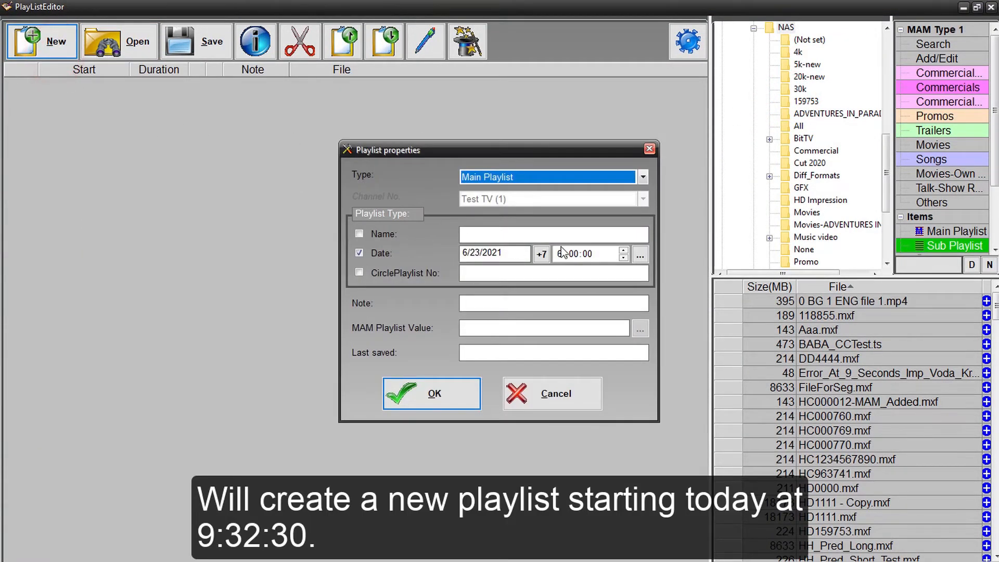
pyautogui.click(560, 254)
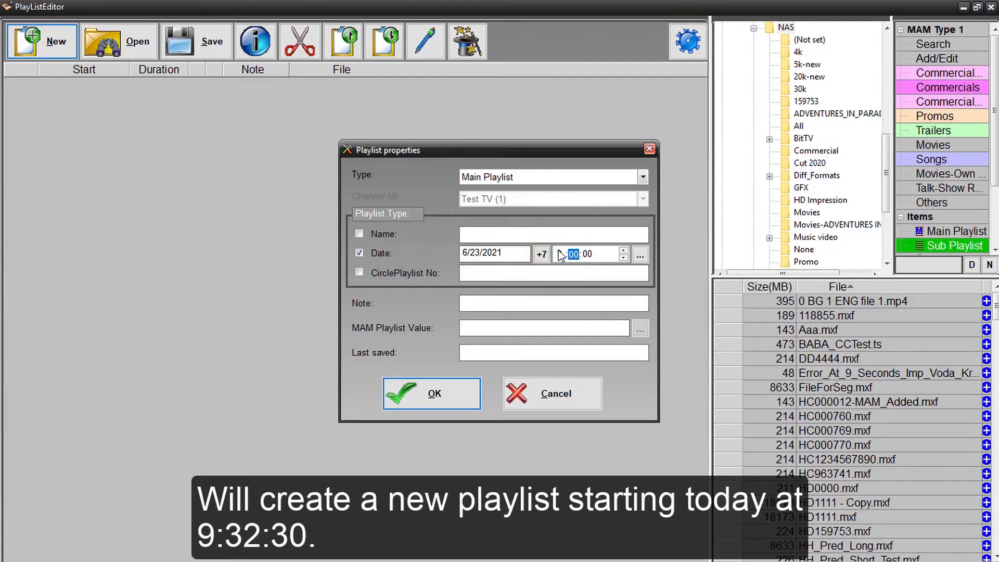
pyautogui.click(468, 393)
pyautogui.click(863, 419)
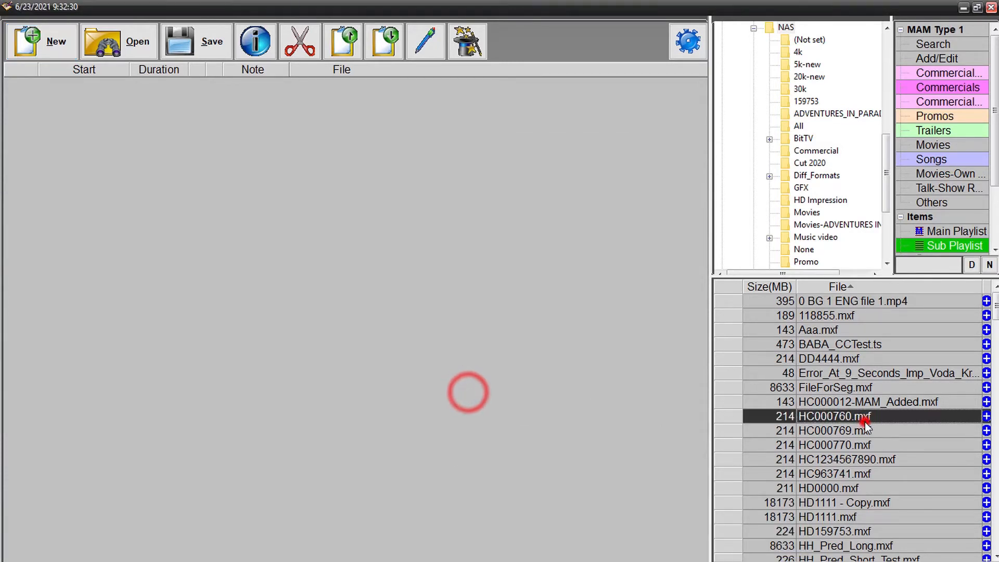
# - Add the seven files HC000760.mxf through HD1111 - Copy.mxf to the playlist and save it
pyautogui.keyDown('shift'); pyautogui.click(833, 500); pyautogui.keyUp('shift')
pyautogui.moveTo(832, 500); pyautogui.dragTo(469, 345)
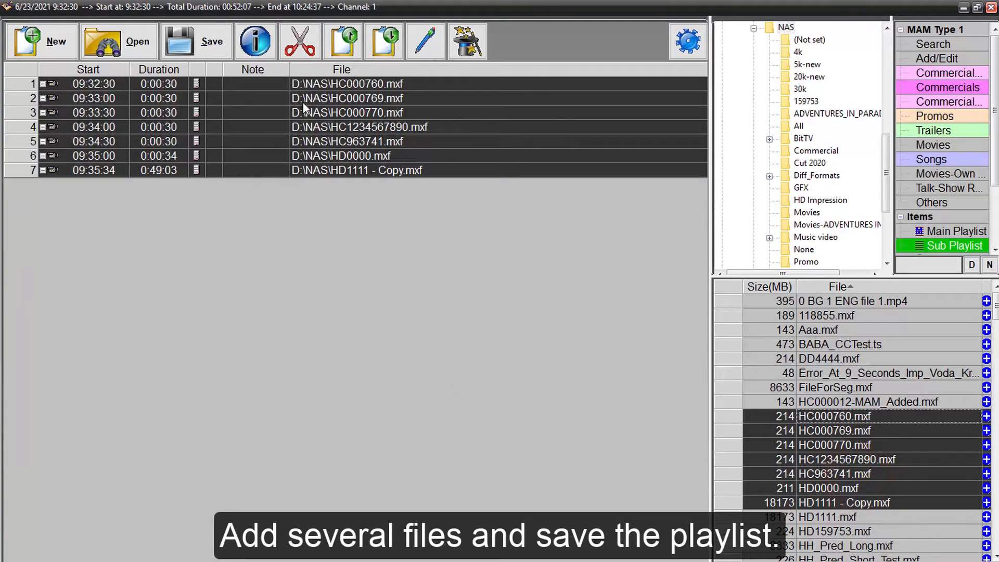
pyautogui.click(197, 42)
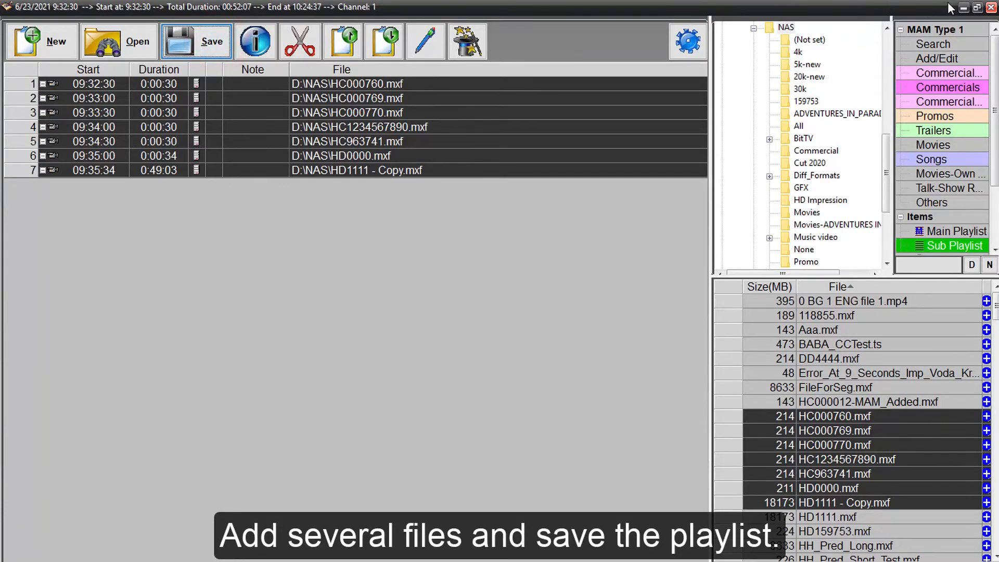
# - Select the added Playlist 9:32:30 row in Control Center, then return to PlayList Editor
pyautogui.click(962, 9)
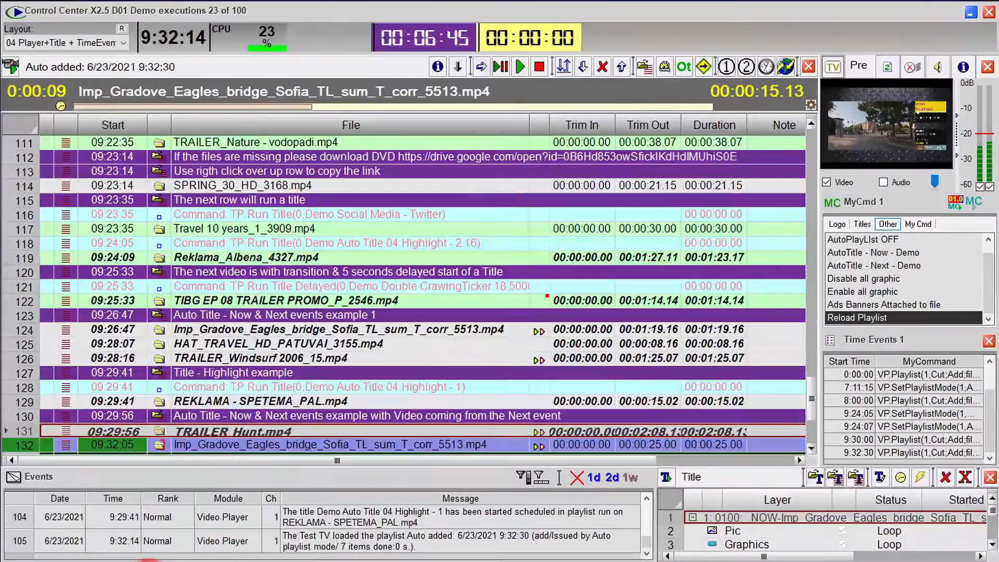
pyautogui.click(285, 442)
pyautogui.scroll(-4, 285, 442)
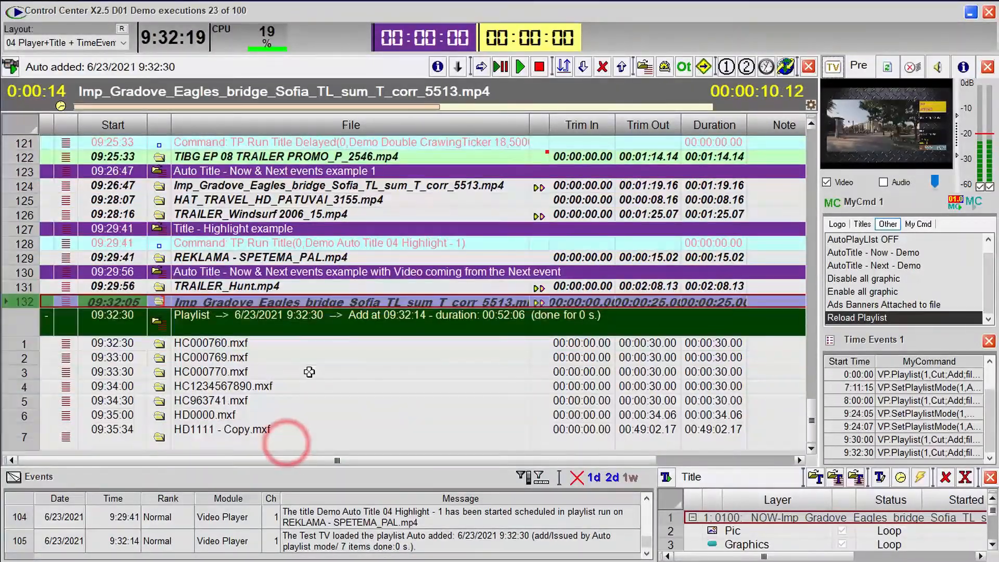
pyautogui.click(371, 316)
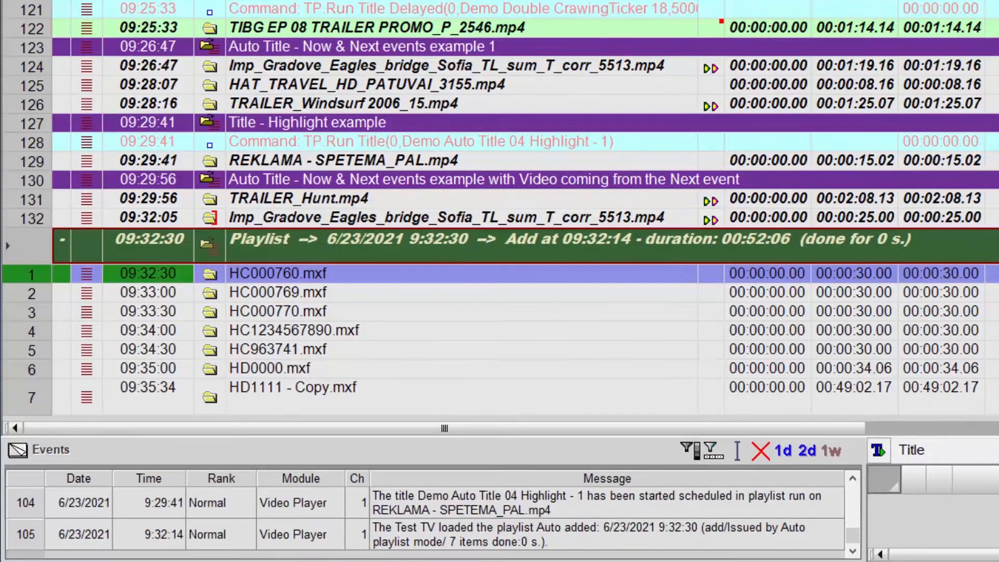
pyautogui.click(156, 558)
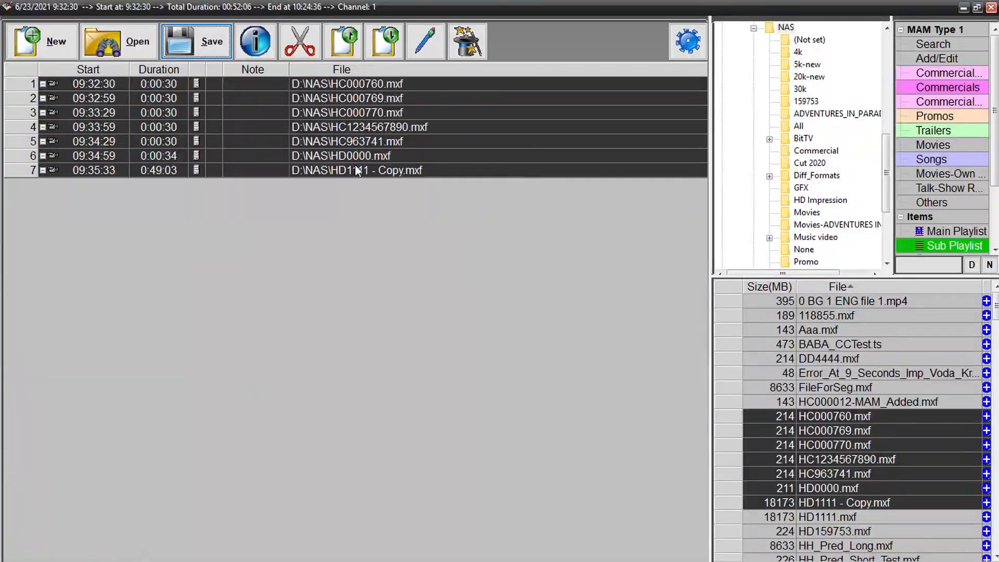
# - Select HC963741.mxf and HD1111 - Copy.mxf in the loaded playlist, then show the PlayList searcher
pyautogui.click(373, 147)
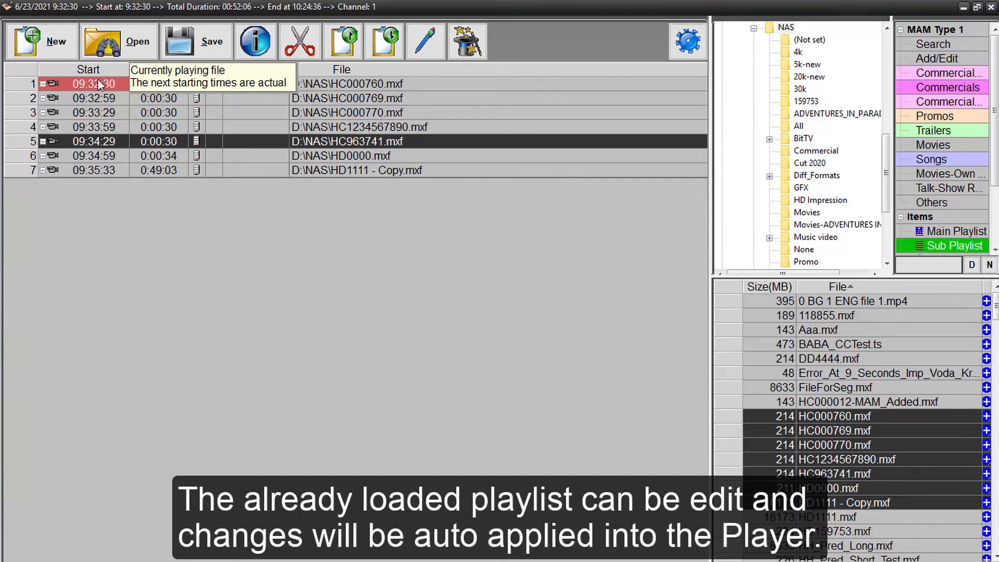
pyautogui.click(238, 167)
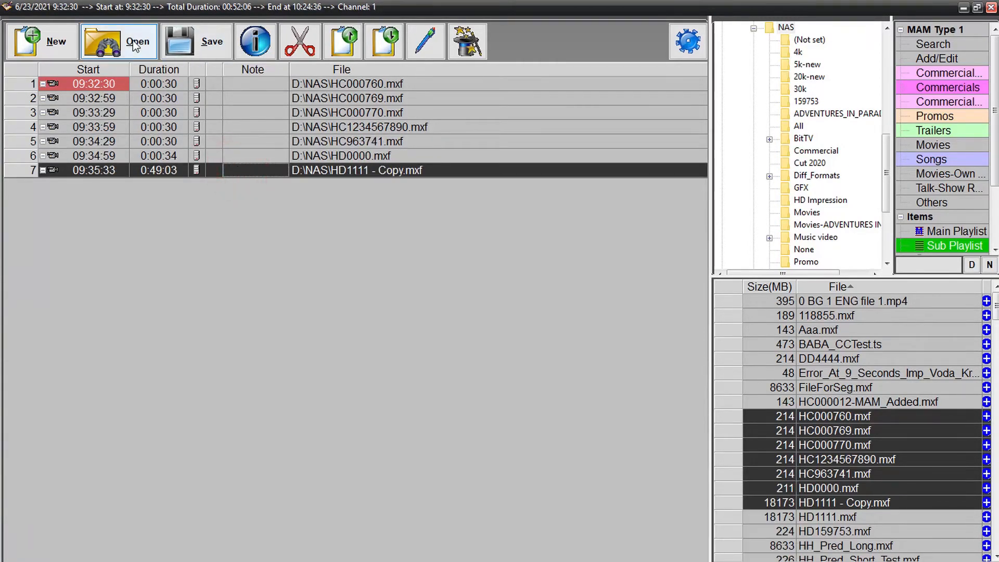
pyautogui.click(134, 46)
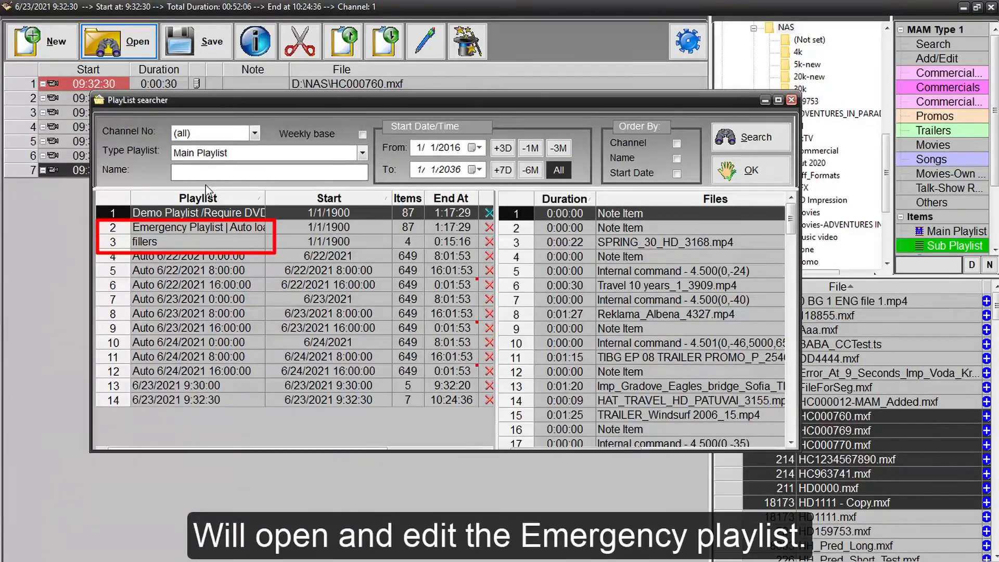
# - Load the four-song fillers playlist (00:15:16 total) into the PlayList Editor
pyautogui.click(211, 227)
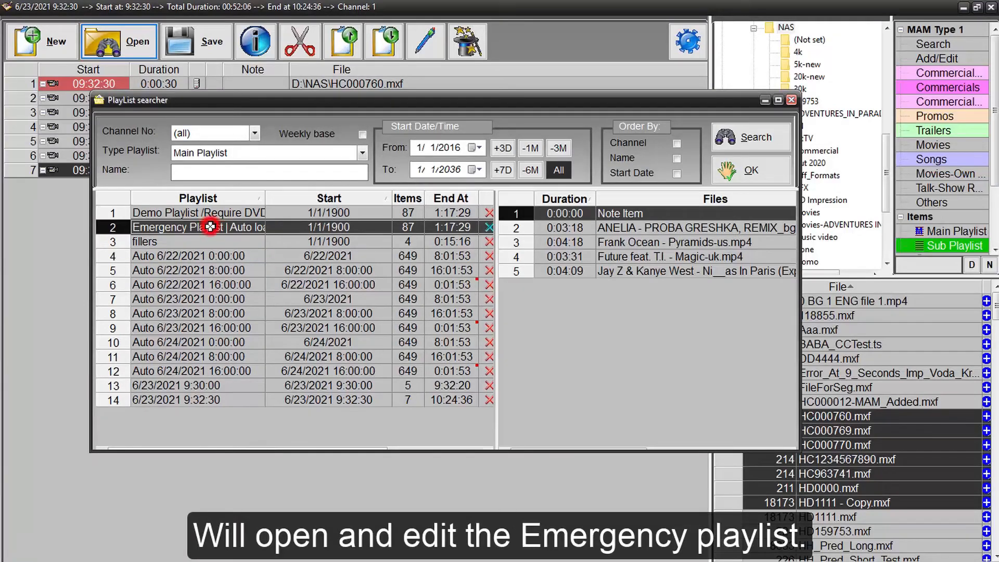
pyautogui.click(751, 170)
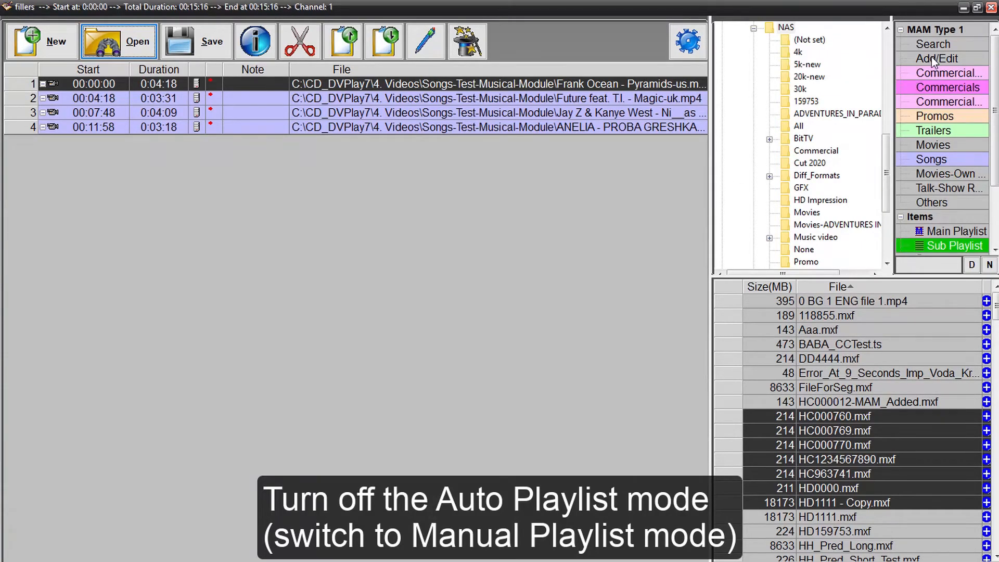
# - Turn off Auto Playlist mode for channel 1 so playlists load manually, and save the settings
pyautogui.click(963, 7)
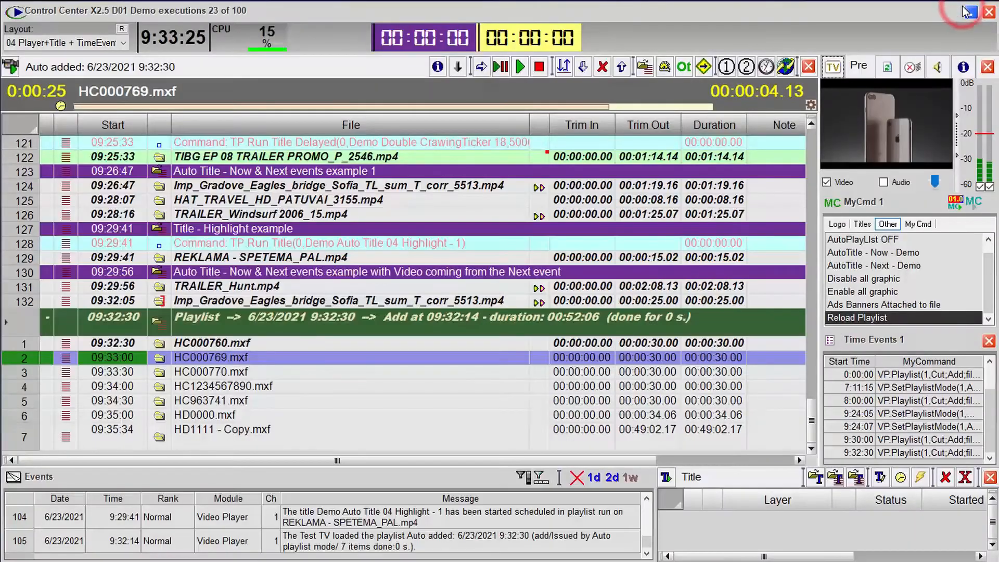
pyautogui.click(10, 66)
pyautogui.click(78, 92)
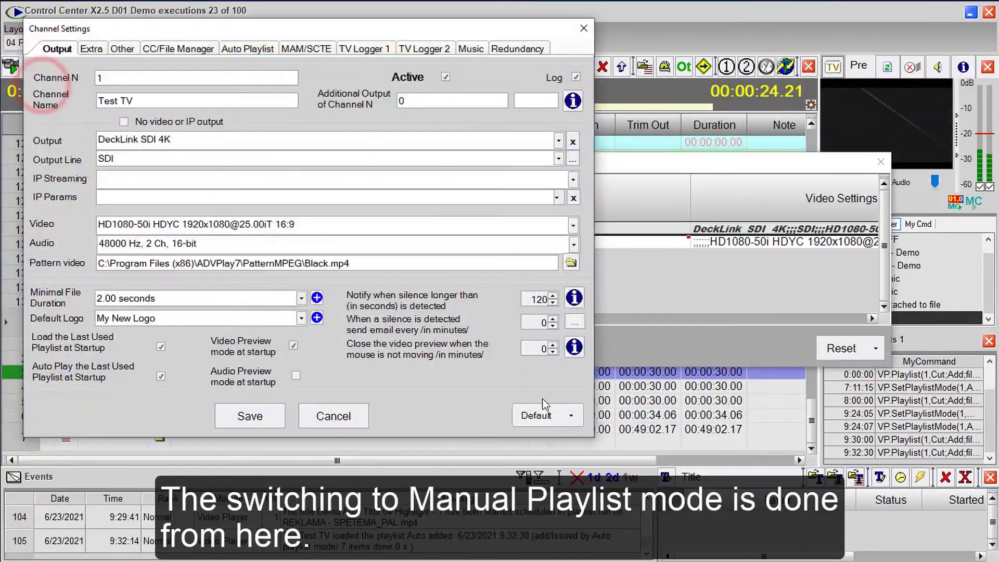
pyautogui.click(575, 416)
pyautogui.click(582, 468)
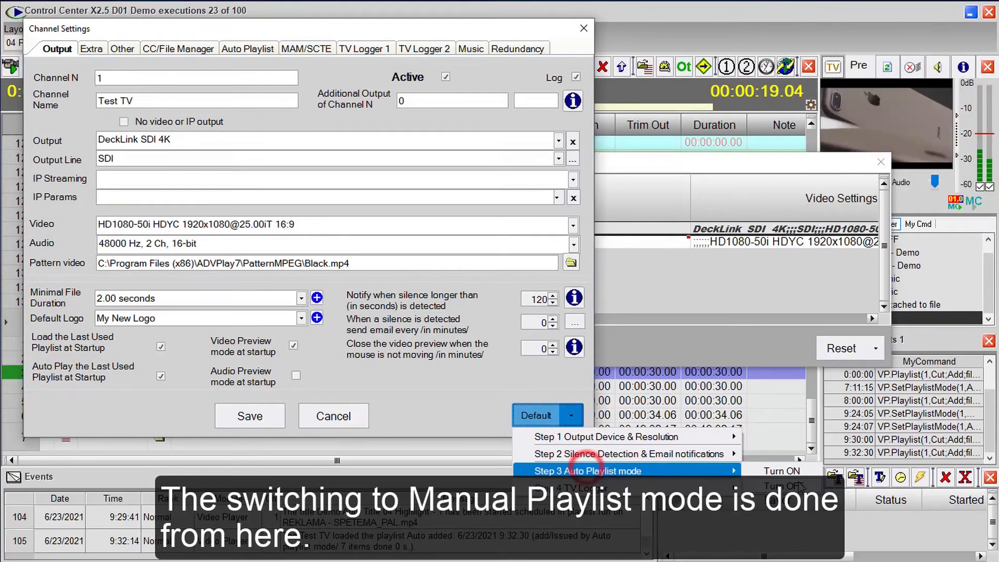
pyautogui.click(800, 485)
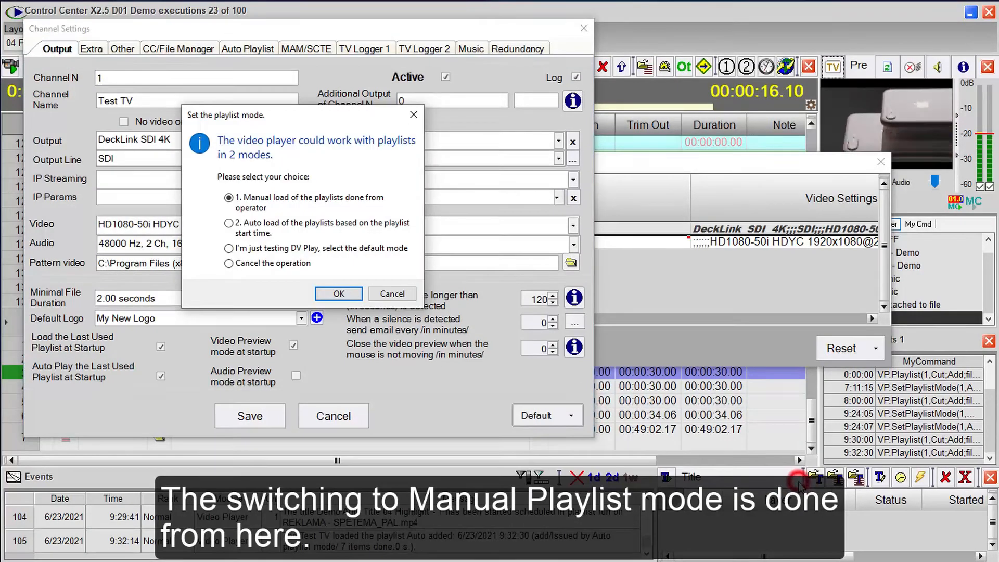
pyautogui.click(339, 294)
pyautogui.click(394, 234)
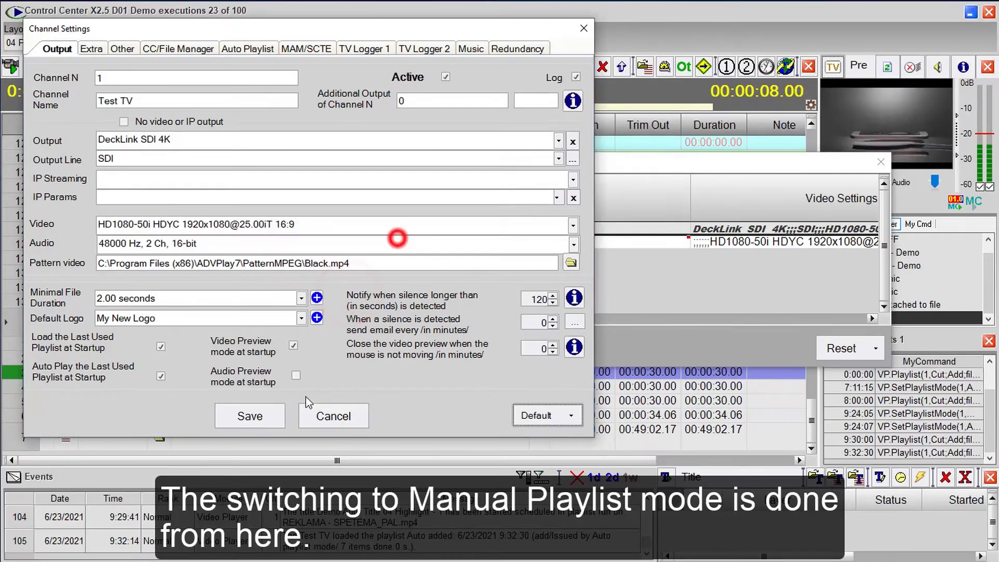
pyautogui.click(271, 416)
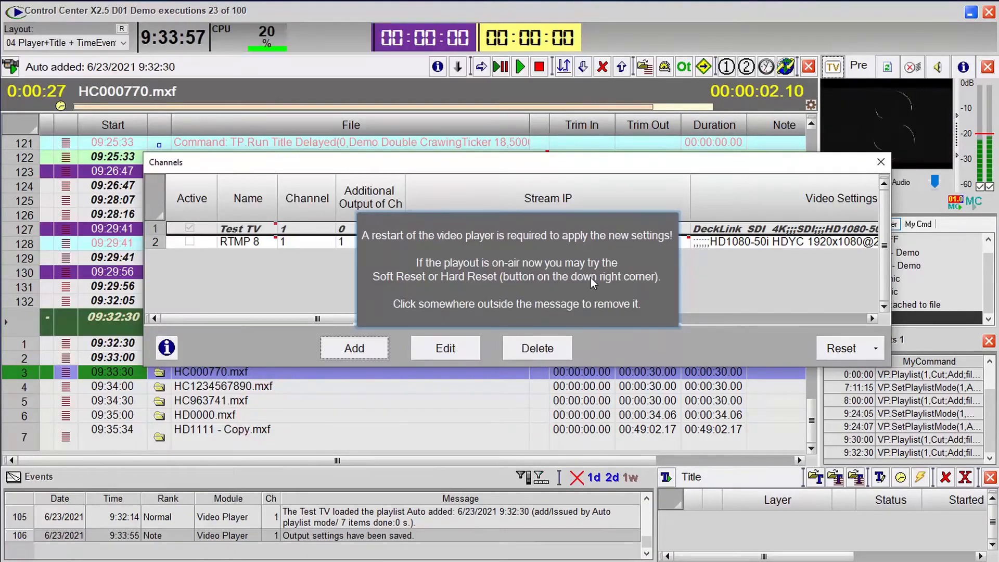
pyautogui.click(880, 163)
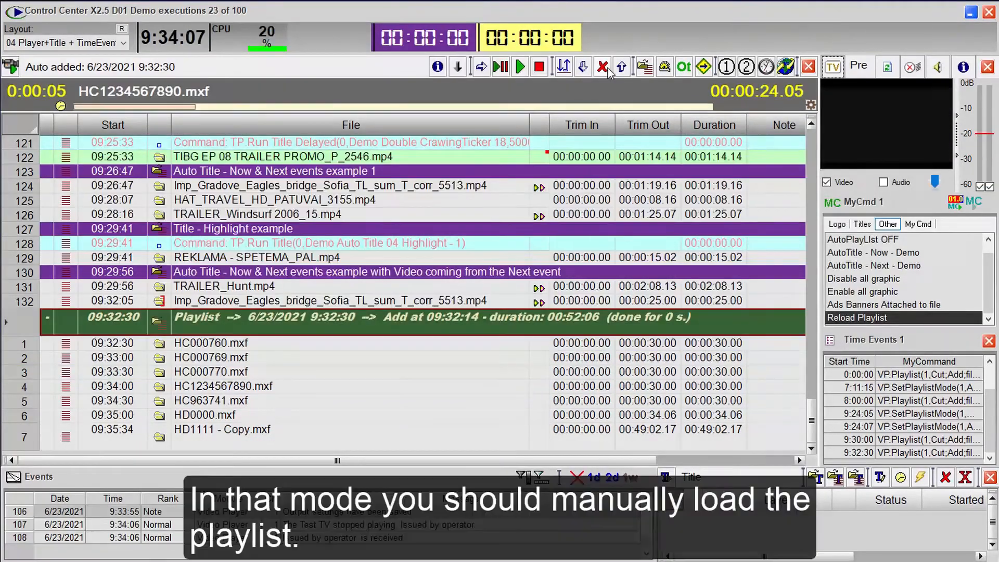
# - Open the Demo Playlist from the playlist searcher, start playback, and enable looping
pyautogui.click(644, 68)
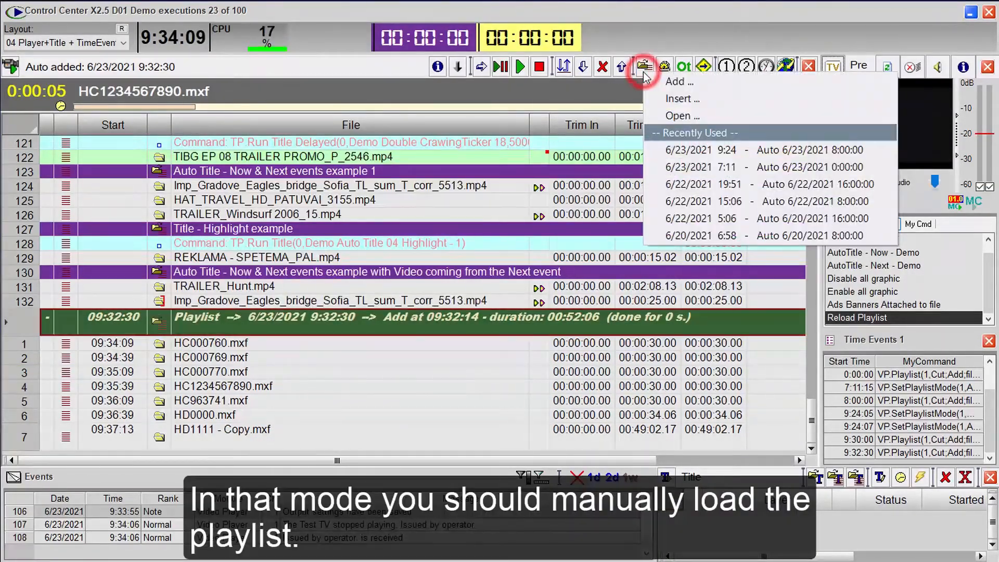
pyautogui.click(658, 111)
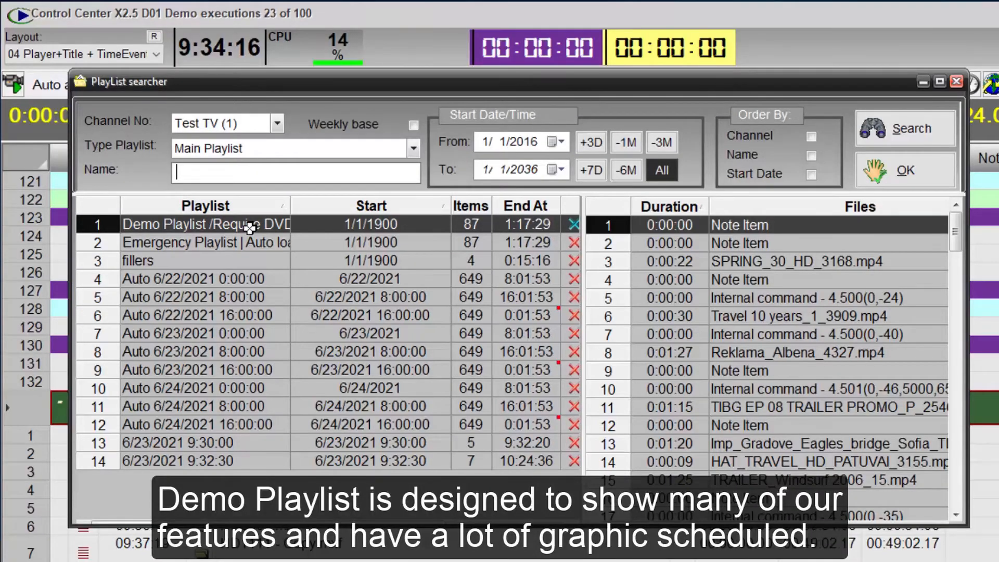
pyautogui.doubleClick(250, 228)
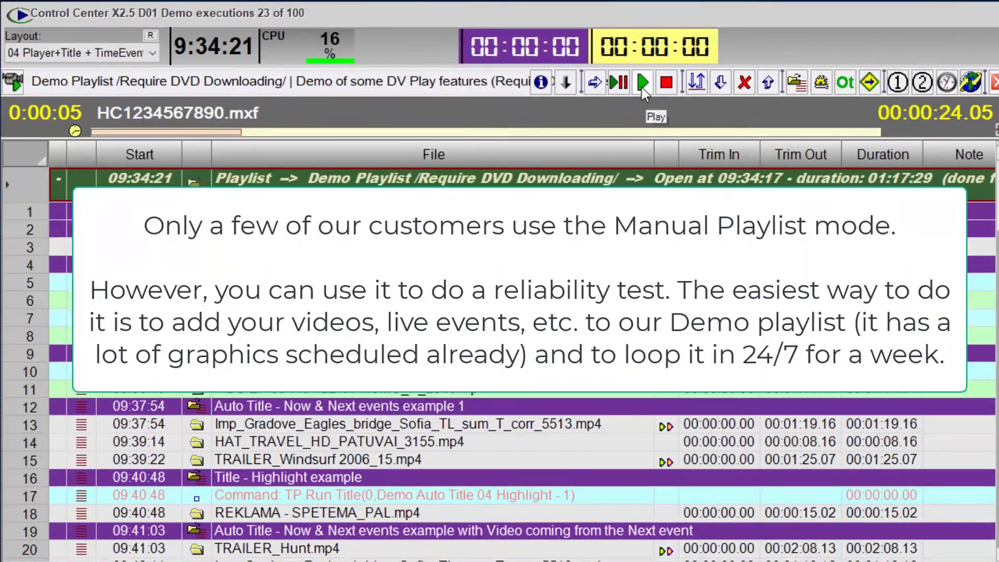
pyautogui.click(641, 86)
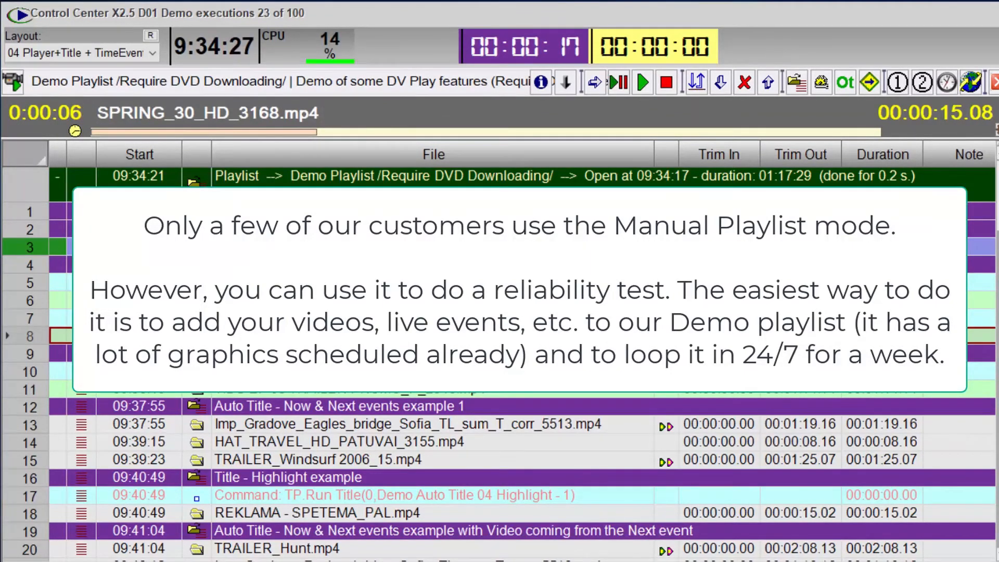
pyautogui.click(698, 82)
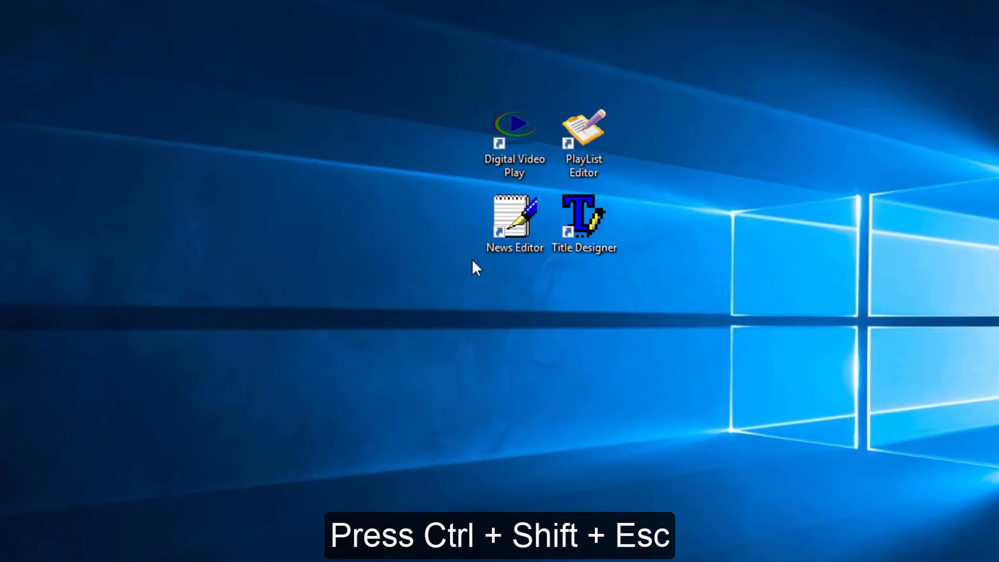
# - Disable the ControlCenter entry in Task Manager's Startup list
pyautogui.hotkey('ctrl', 'shift', 'Escape')
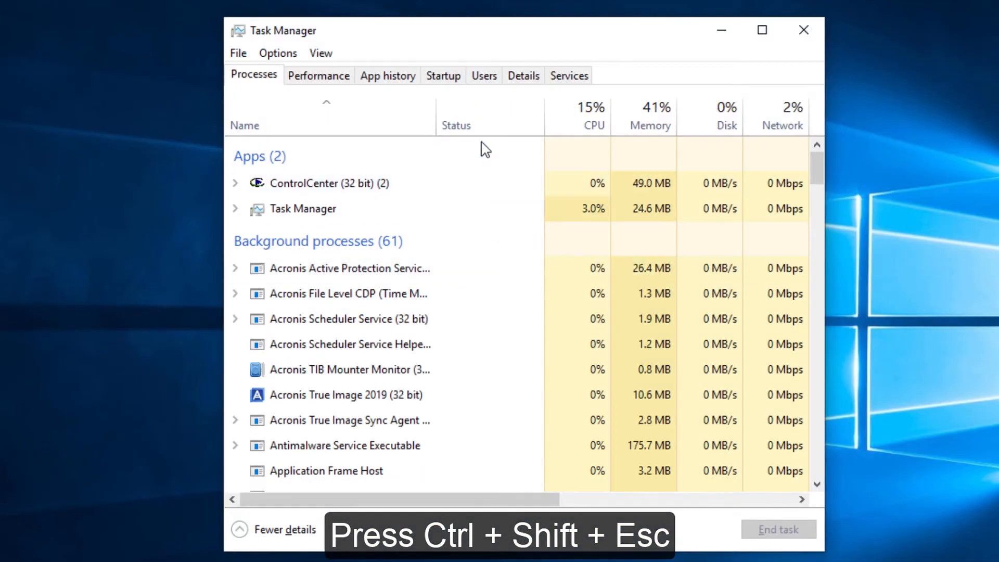
pyautogui.click(452, 77)
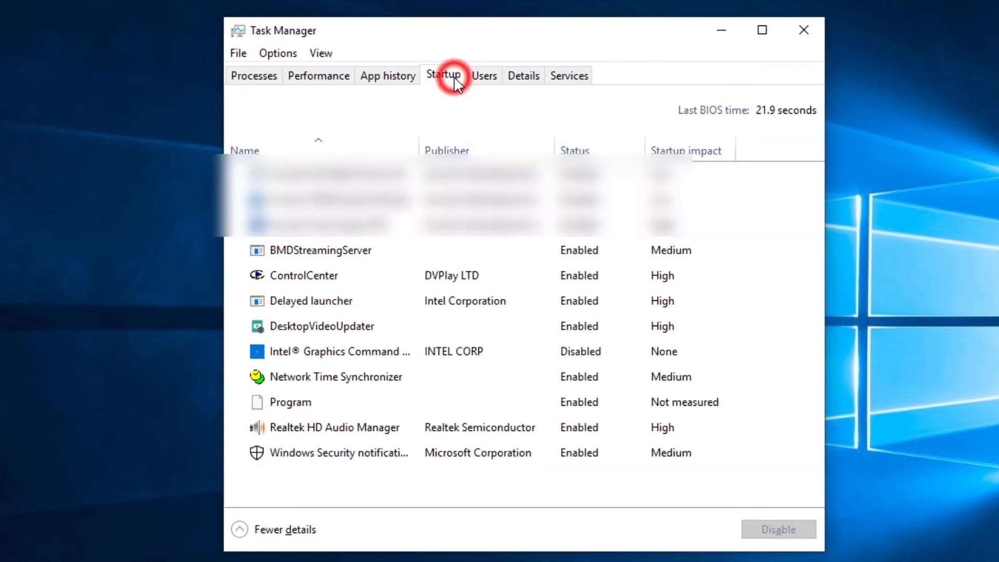
pyautogui.rightClick(284, 268)
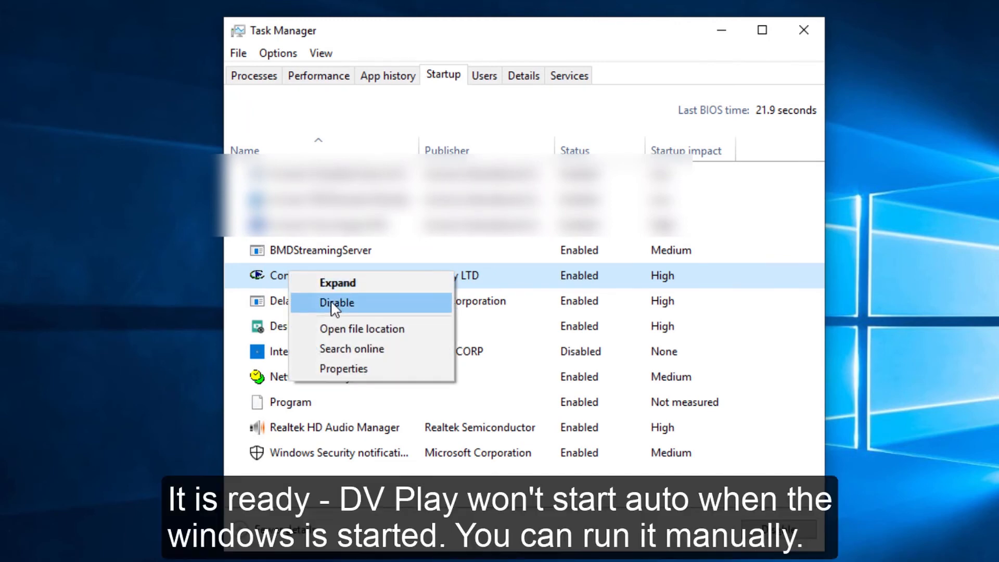
pyautogui.click(332, 305)
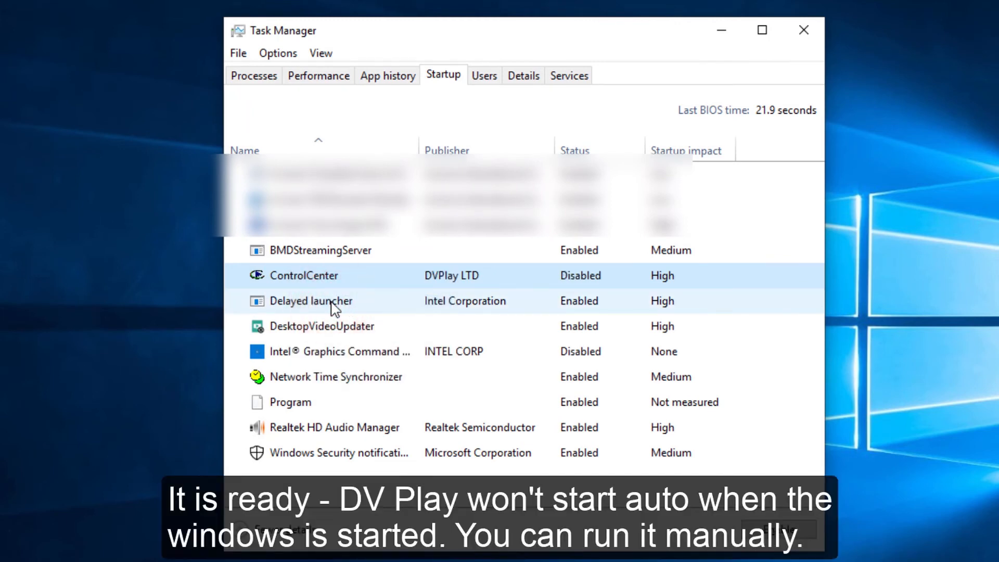